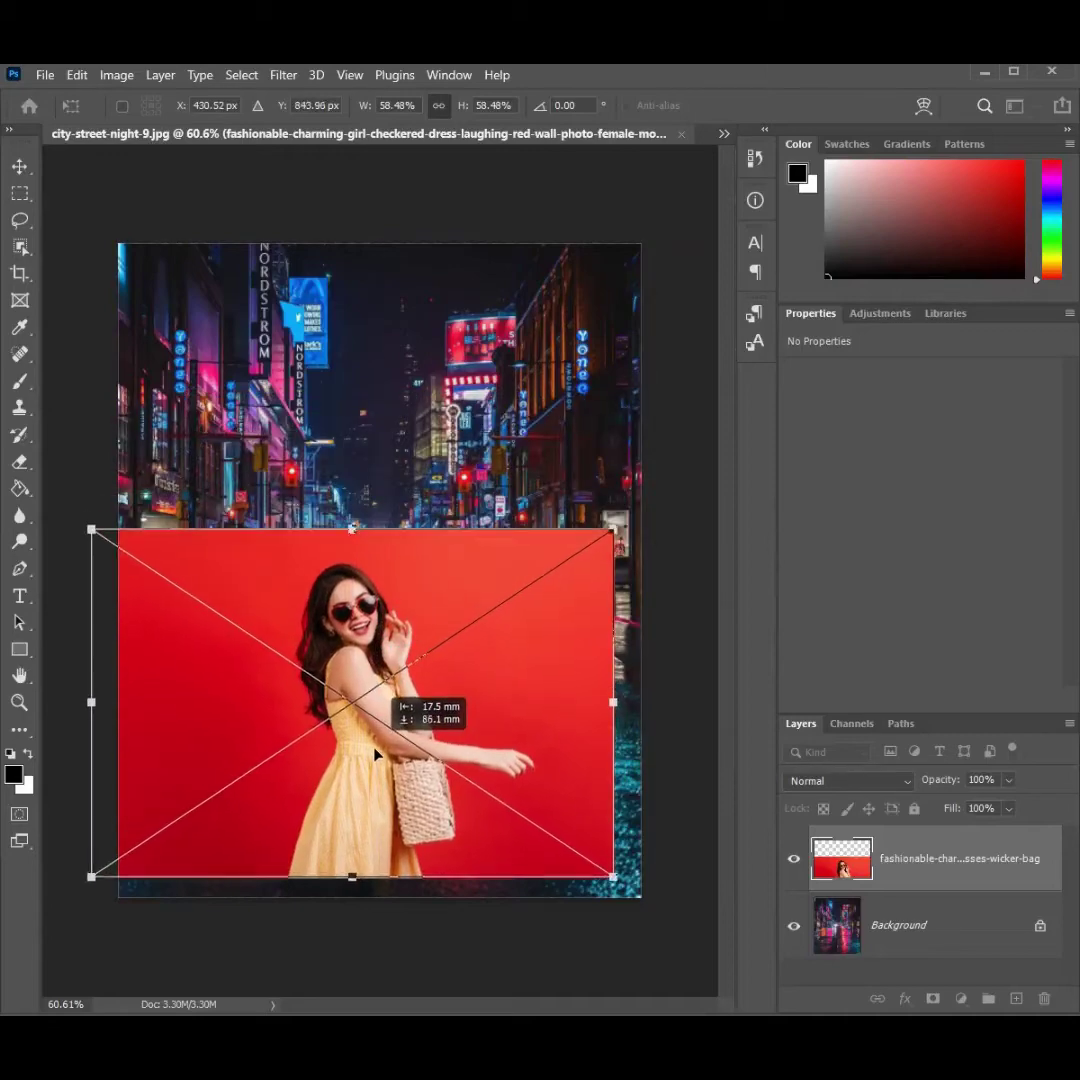
Step: Scale up and reposition the red-wall photo of the woman to cover the street image
{"action": "left_click_drag", "start_coordinate": [612, 548], "coordinate": [1007, 285]}
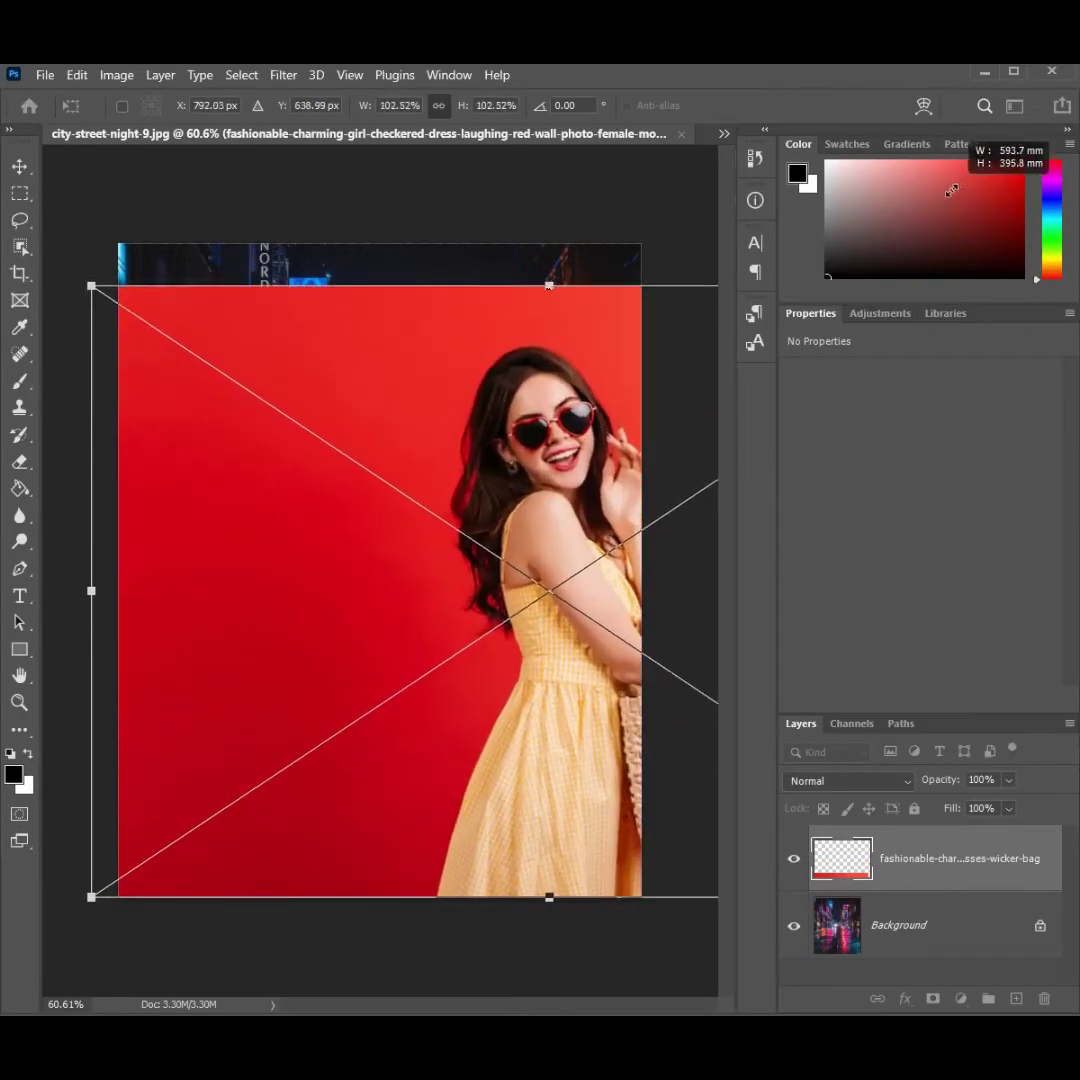
{"action": "mouse_move", "coordinate": [530, 490]}
{"action": "left_mouse_down"}
{"action": "mouse_move", "coordinate": [323, 460]}
{"action": "mouse_move", "coordinate": [279, 484]}
{"action": "left_mouse_up"}
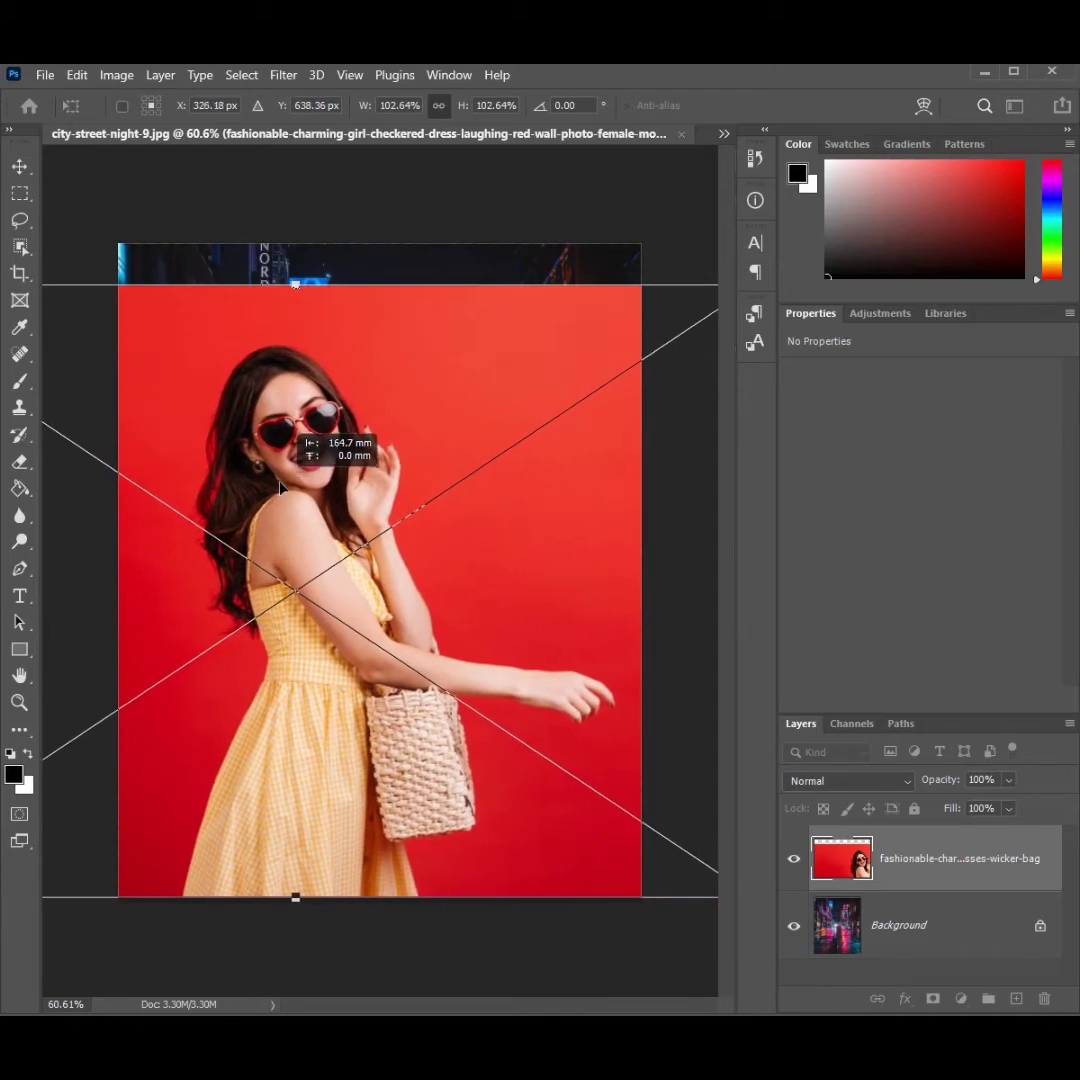
{"action": "left_click", "coordinate": [20, 167]}
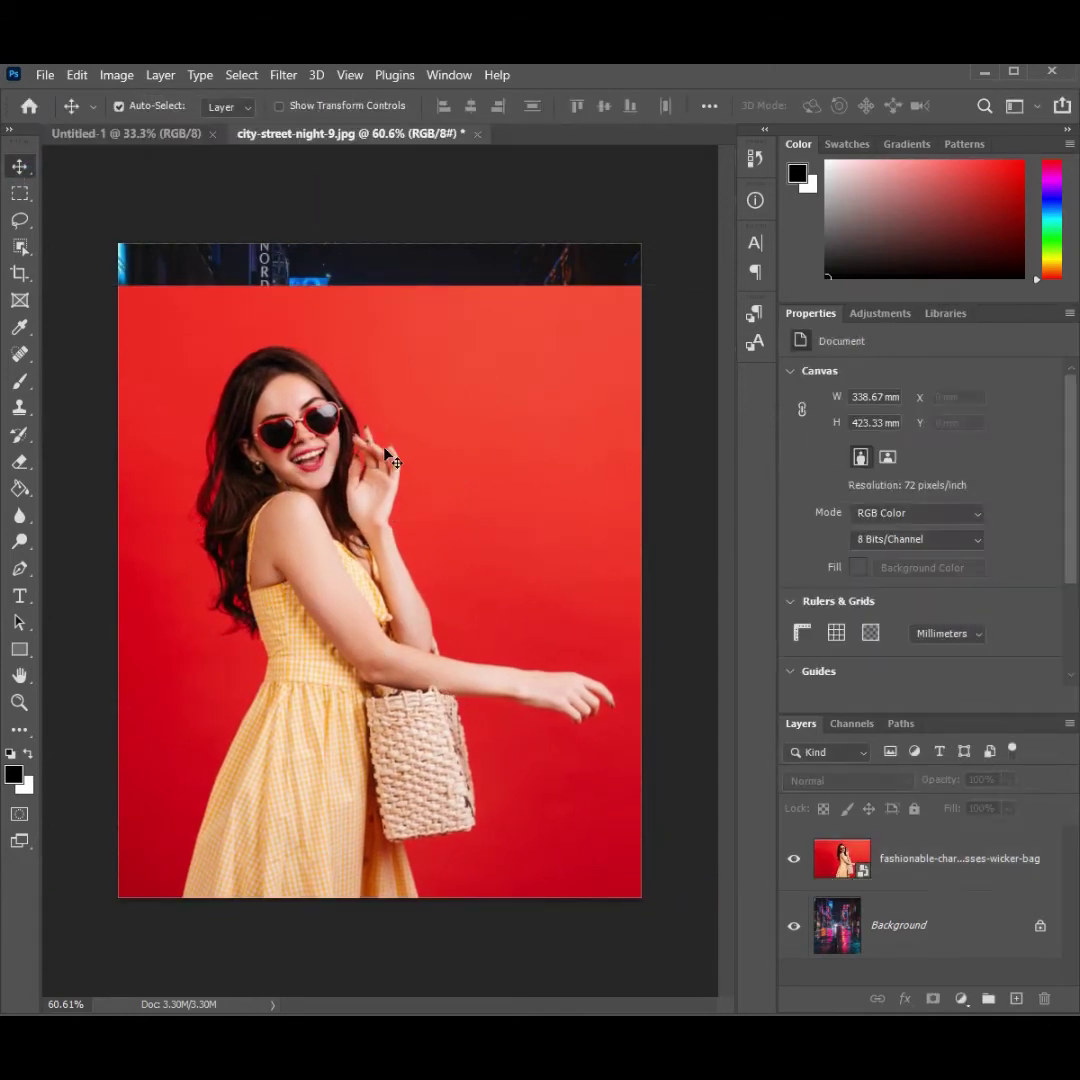
Step: Crop off the strip of street still showing along the top of the canvas
{"action": "left_click", "coordinate": [793, 860]}
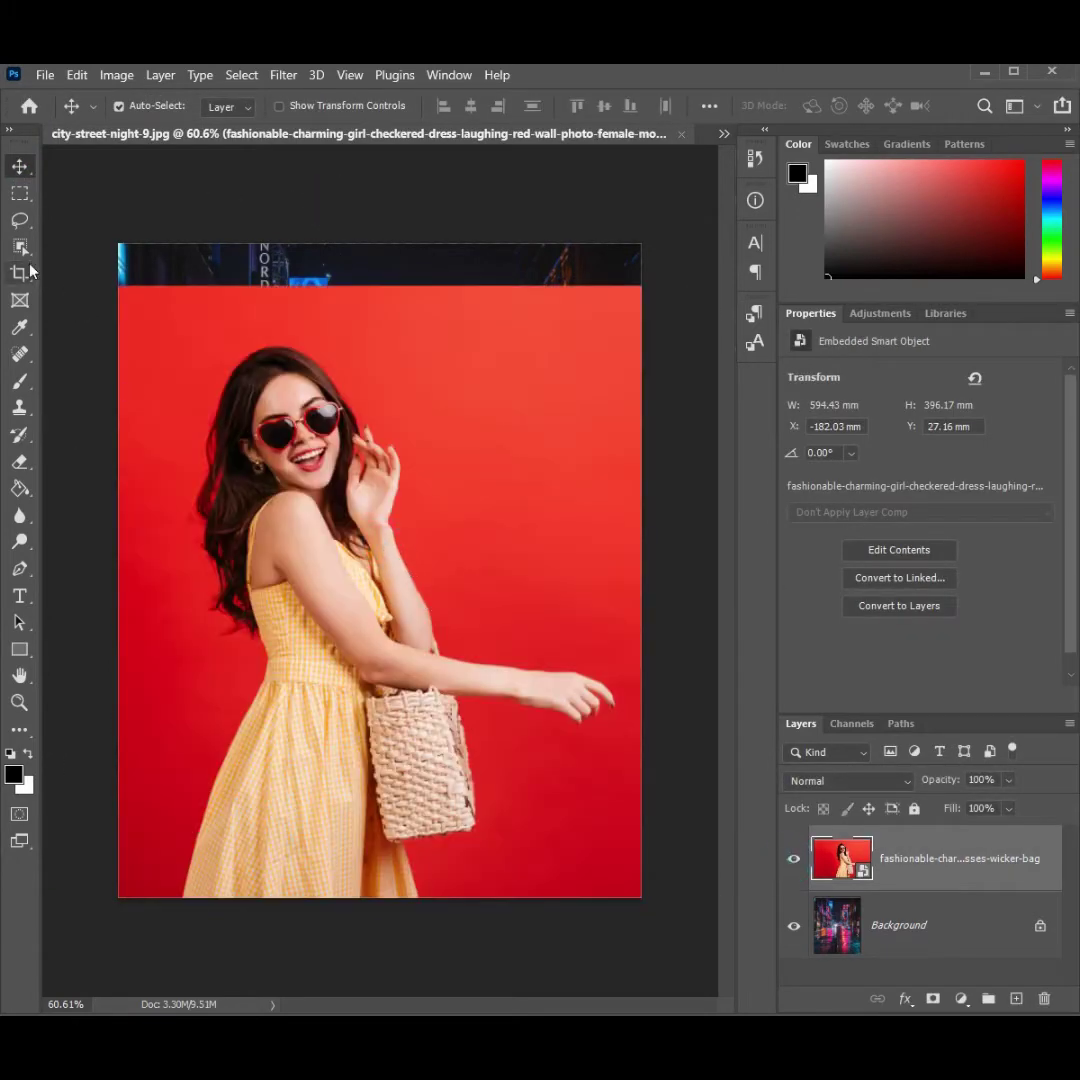
{"action": "left_click", "coordinate": [20, 272]}
{"action": "left_click_drag", "start_coordinate": [380, 245], "coordinate": [378, 267]}
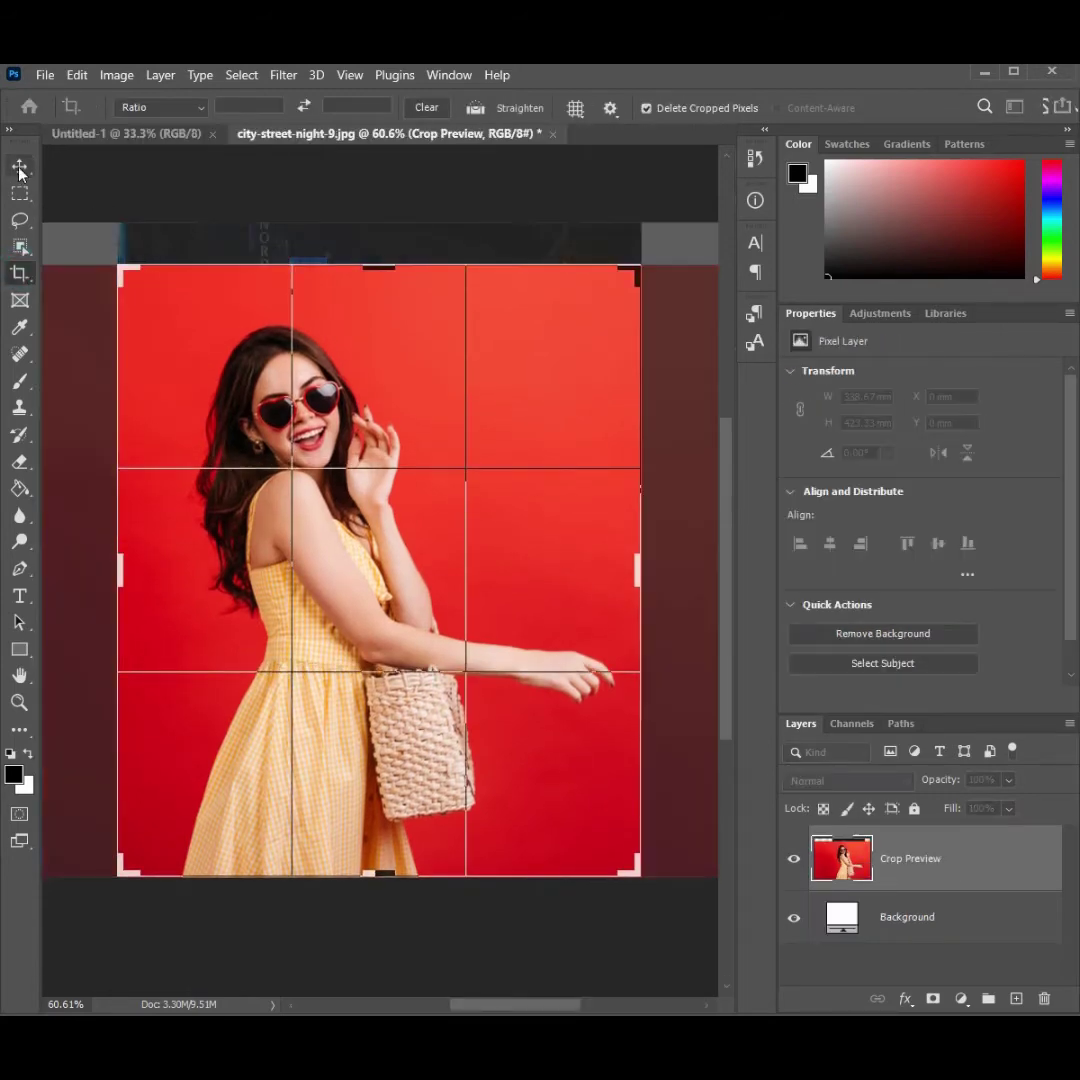
{"action": "left_click", "coordinate": [20, 168]}
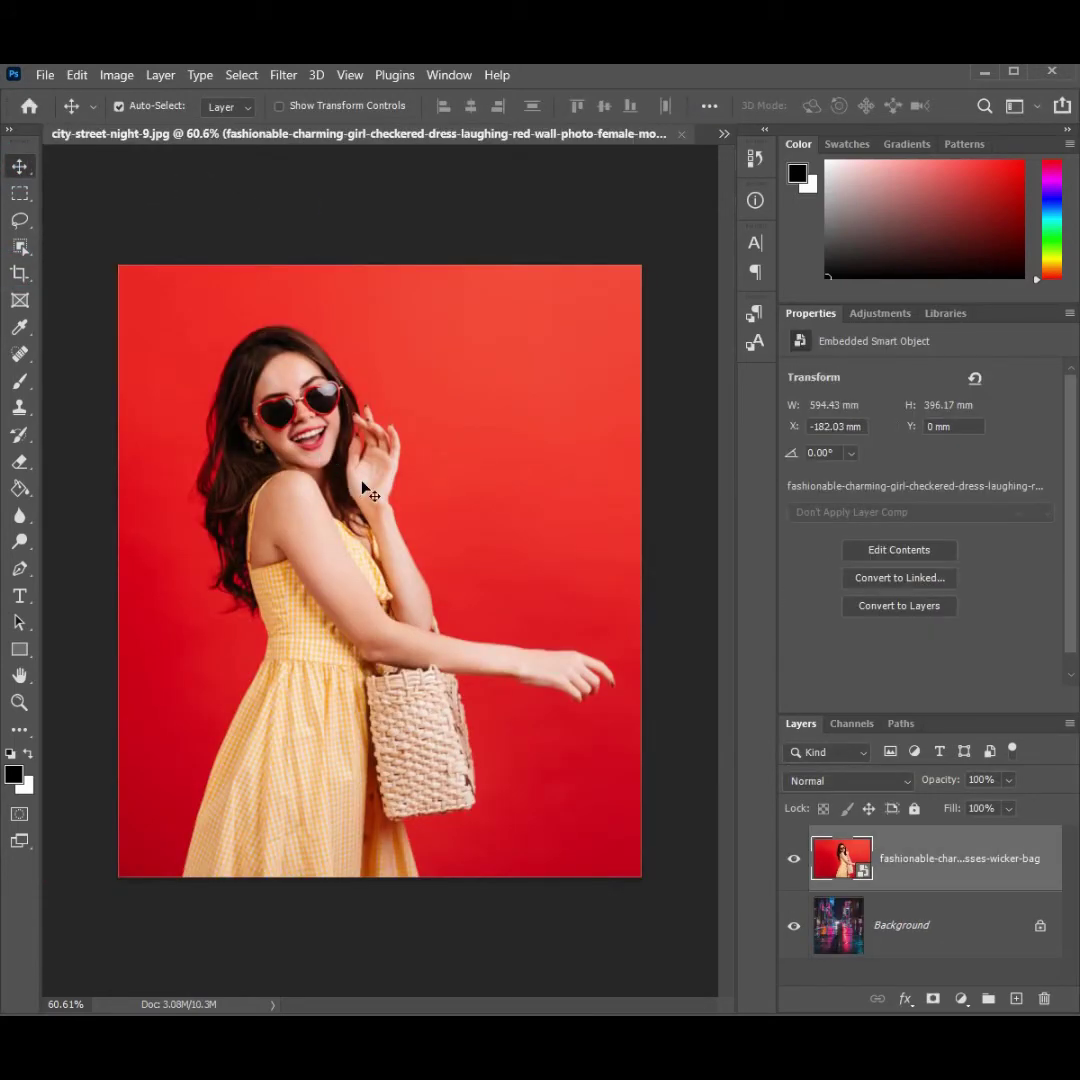
Step: Make a Color Range selection sampling the red wall and its lighter lower-right corner
{"action": "left_click", "coordinate": [241, 75]}
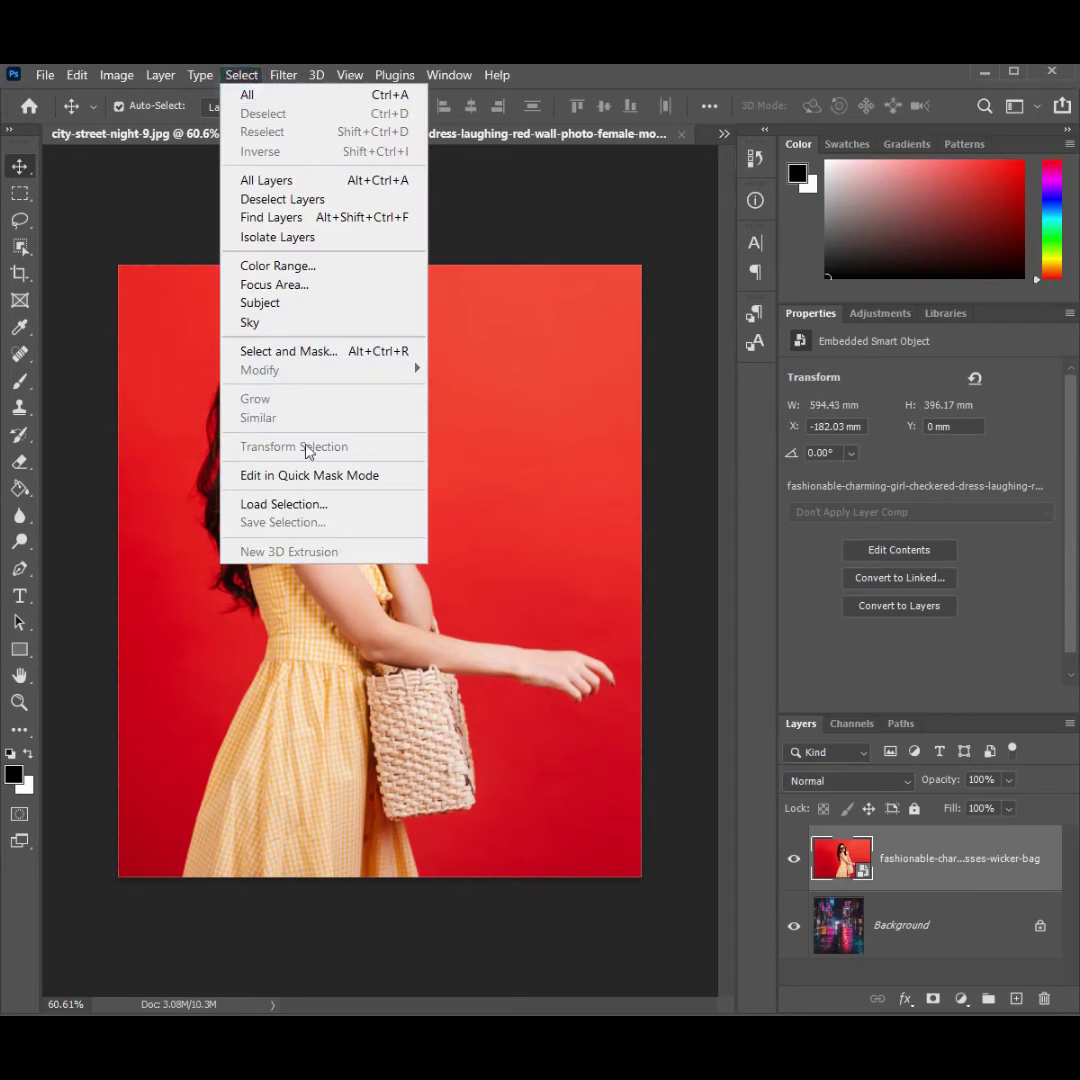
{"action": "left_click", "coordinate": [277, 266]}
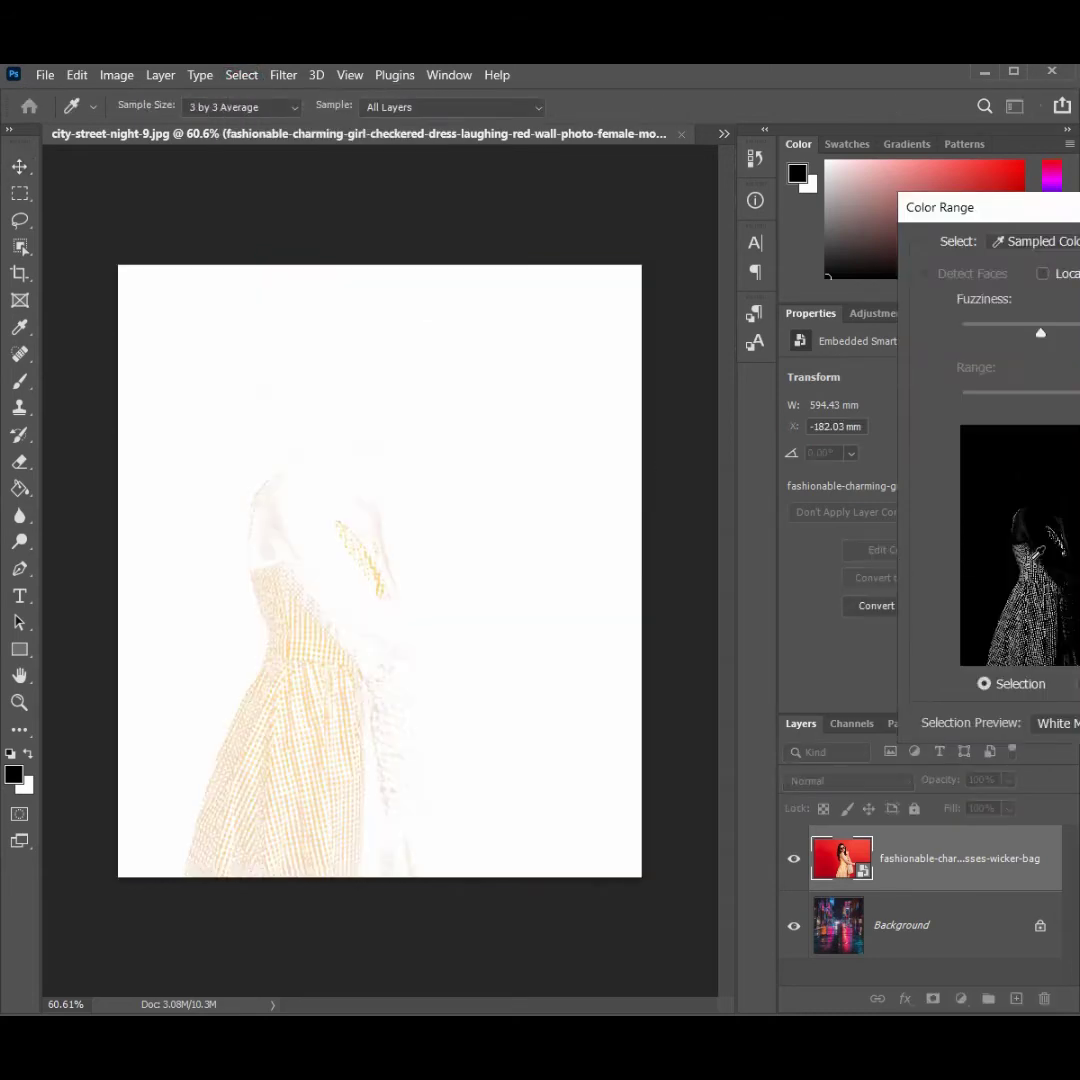
{"action": "left_click", "coordinate": [604, 381]}
{"action": "left_click", "coordinate": [619, 857]}
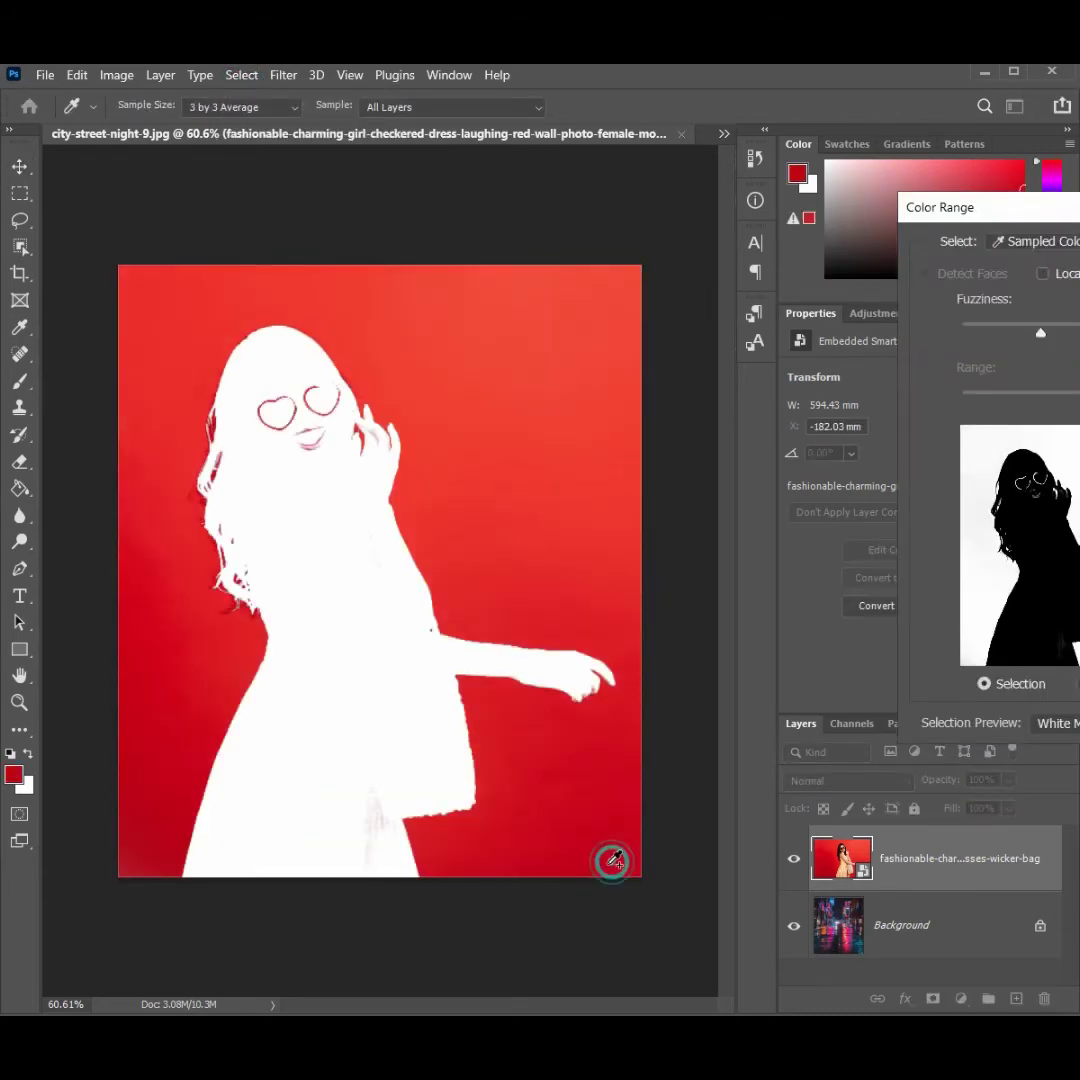
{"action": "key", "text": "Return"}
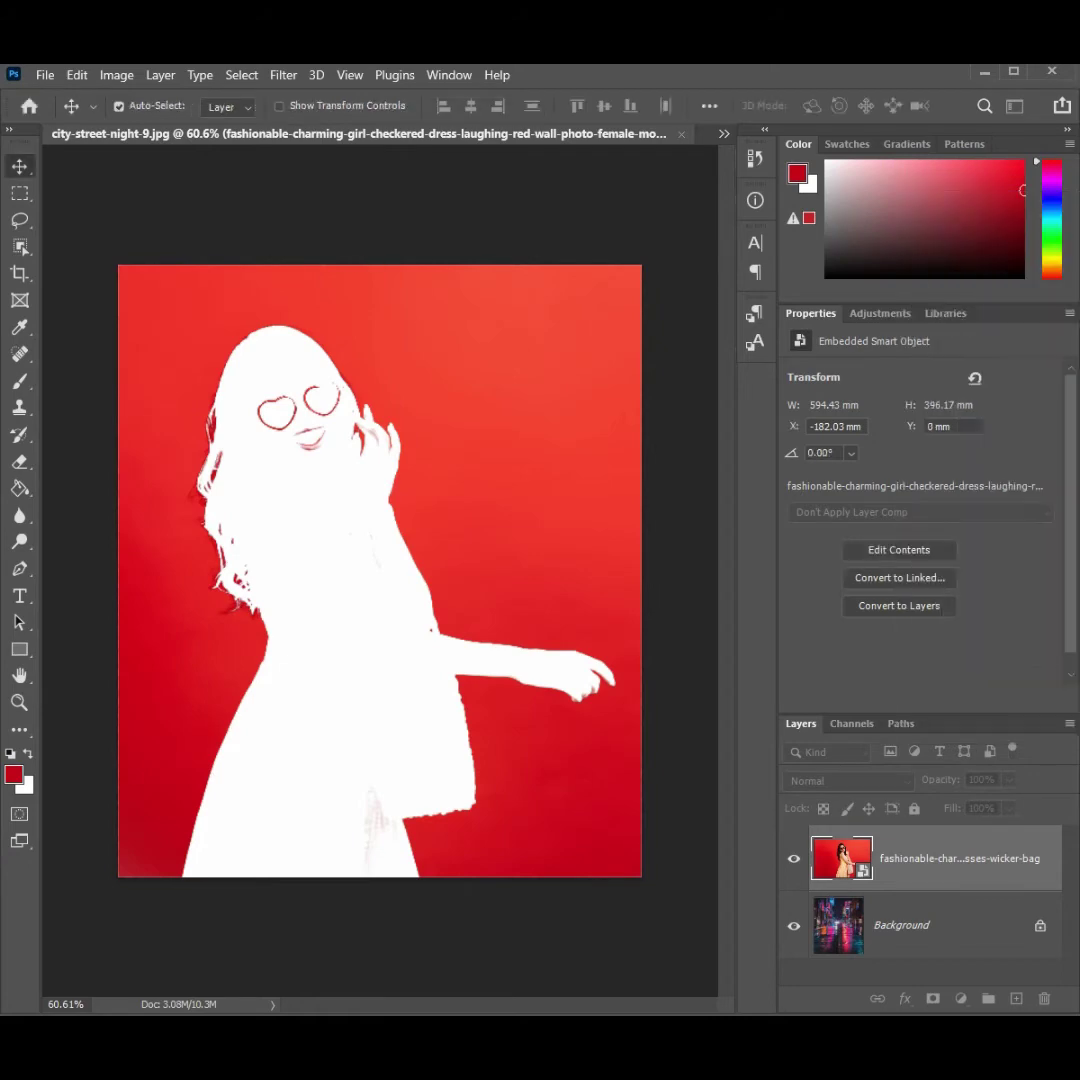
Step: Lasso-subtract the woman's glasses and mouth from the red-wall selection
{"action": "left_click", "coordinate": [20, 220]}
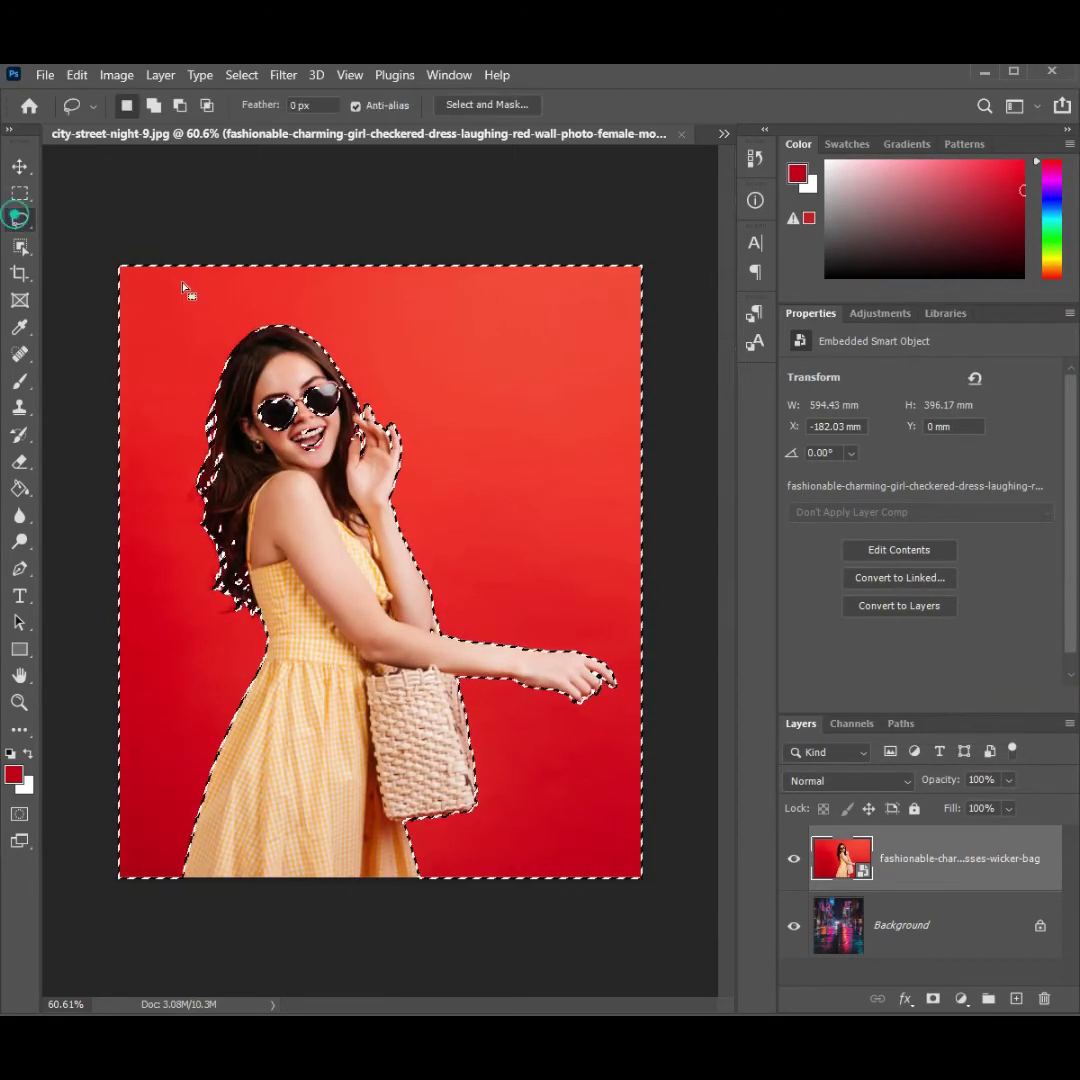
{"action": "scroll", "coordinate": [300, 400], "scroll_direction": "up", "scroll_amount": 3}
{"action": "scroll", "coordinate": [300, 400], "scroll_direction": "up", "scroll_amount": 3}
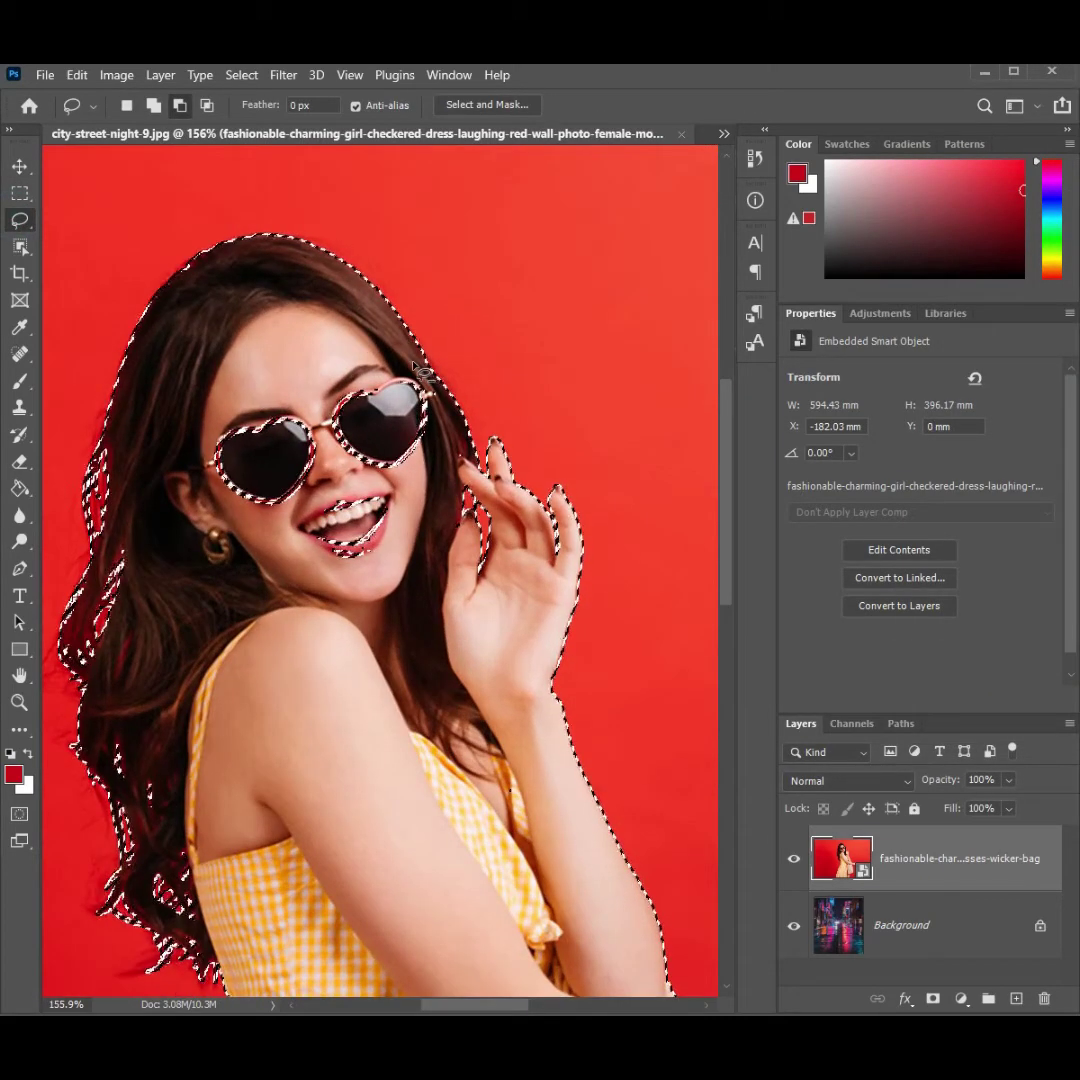
{"action": "left_click_drag", "start_coordinate": [412, 360], "coordinate": [435, 497]}
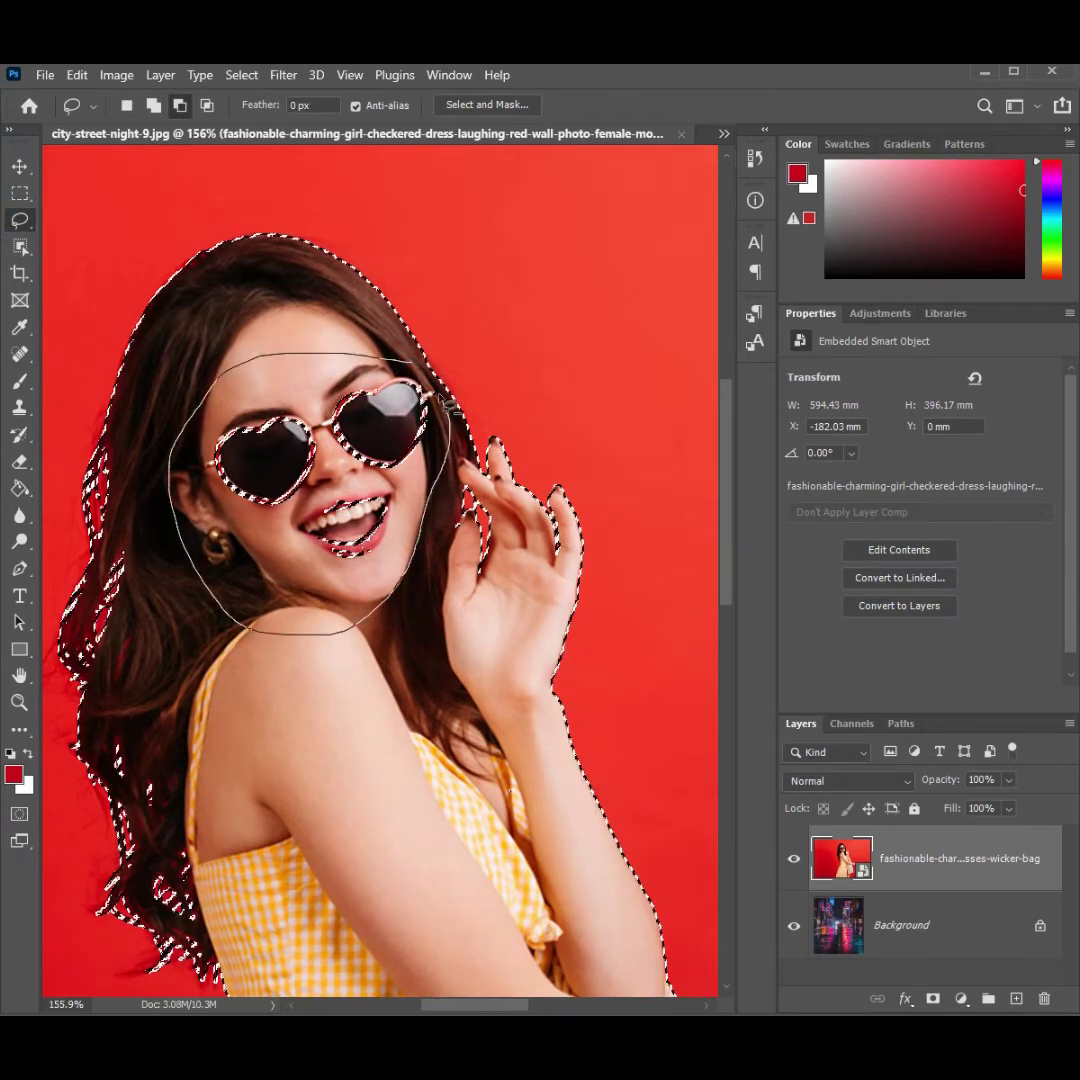
{"action": "left_click_drag", "start_coordinate": [426, 375], "coordinate": [426, 372]}
{"action": "scroll", "coordinate": [415, 617], "scroll_direction": "down", "scroll_amount": 4}
{"action": "scroll", "coordinate": [415, 617], "scroll_direction": "down", "scroll_amount": 1}
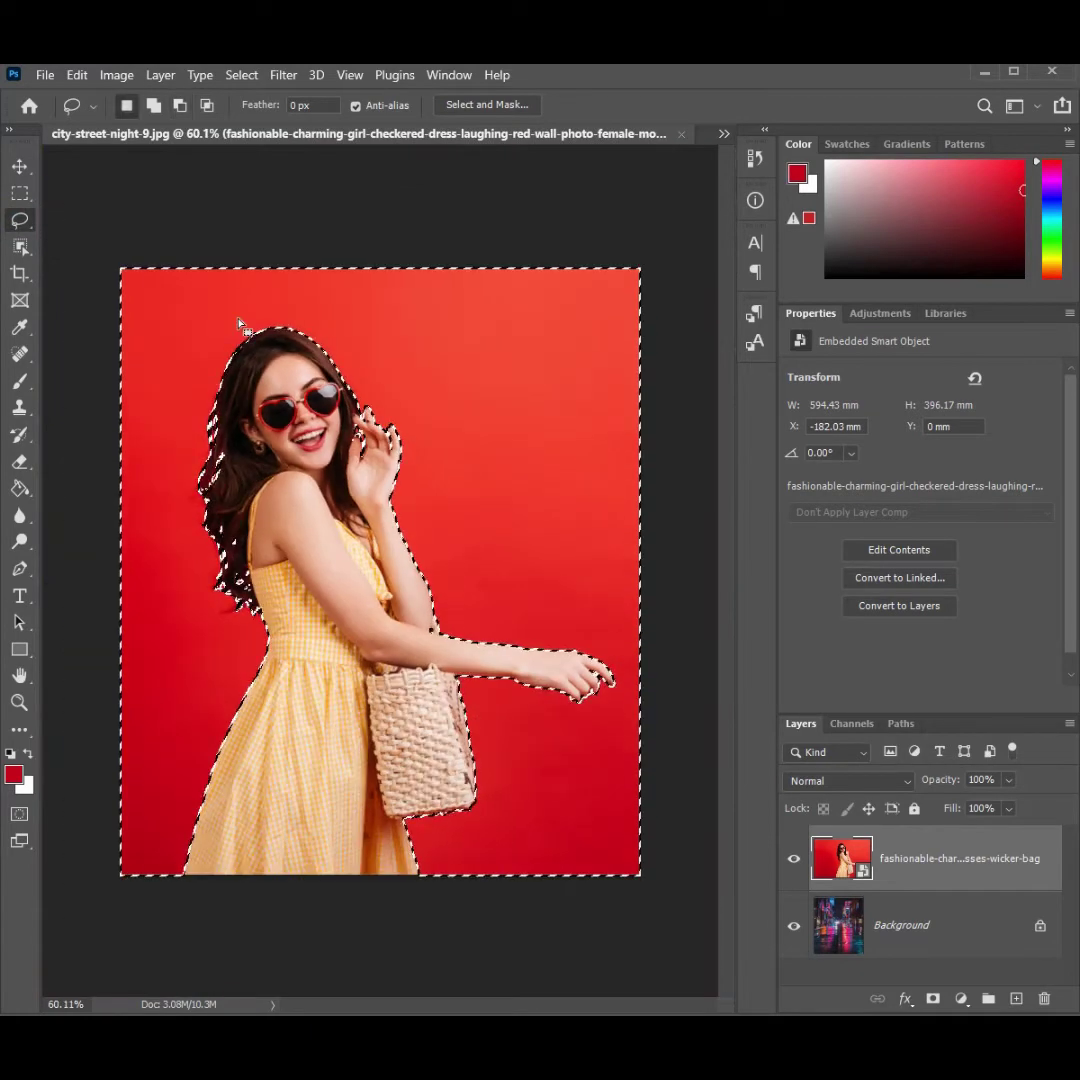
Step: Invert the selection and add a layer mask hiding the red wall
{"action": "left_click", "coordinate": [241, 75]}
{"action": "left_click", "coordinate": [265, 151]}
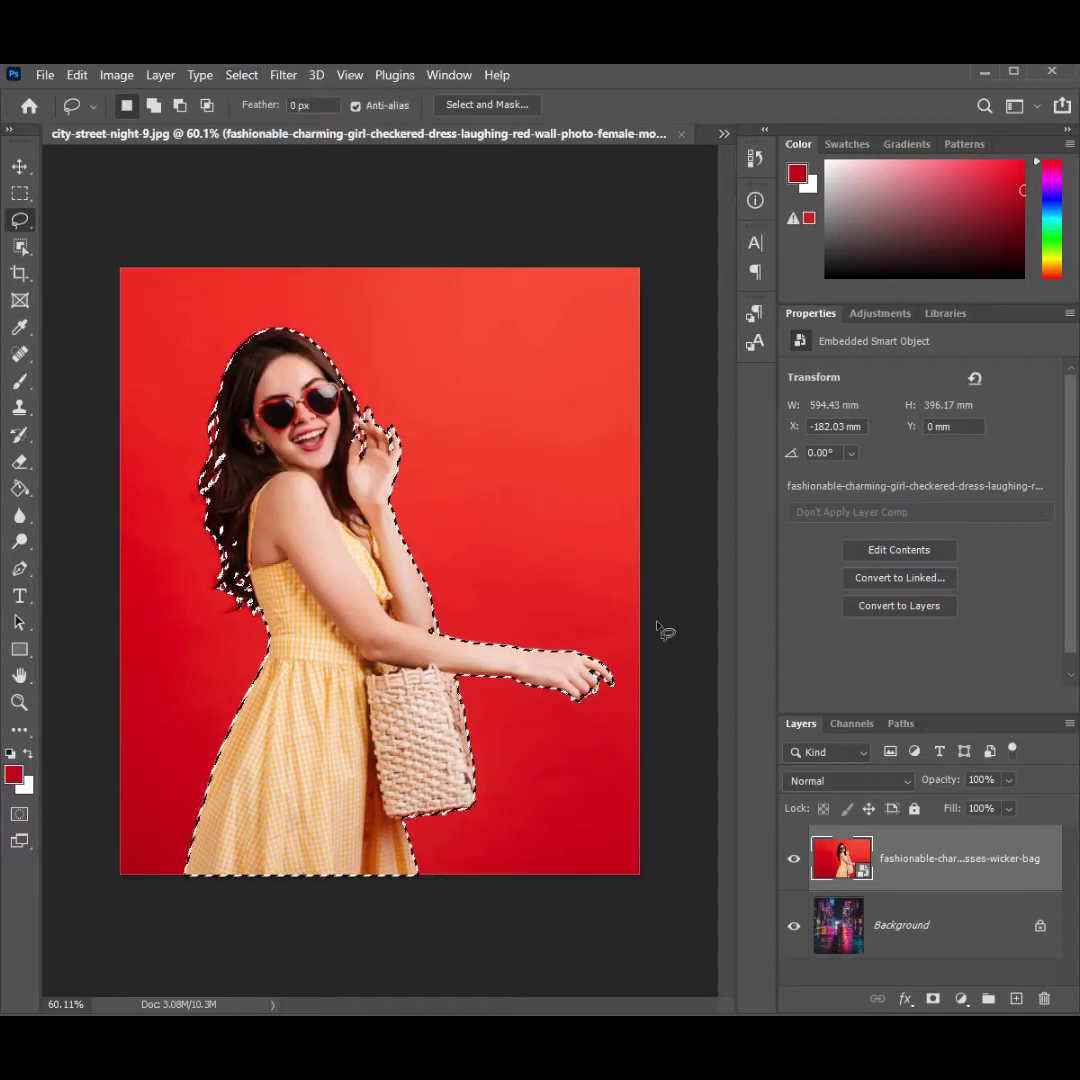
{"action": "left_click", "coordinate": [932, 998]}
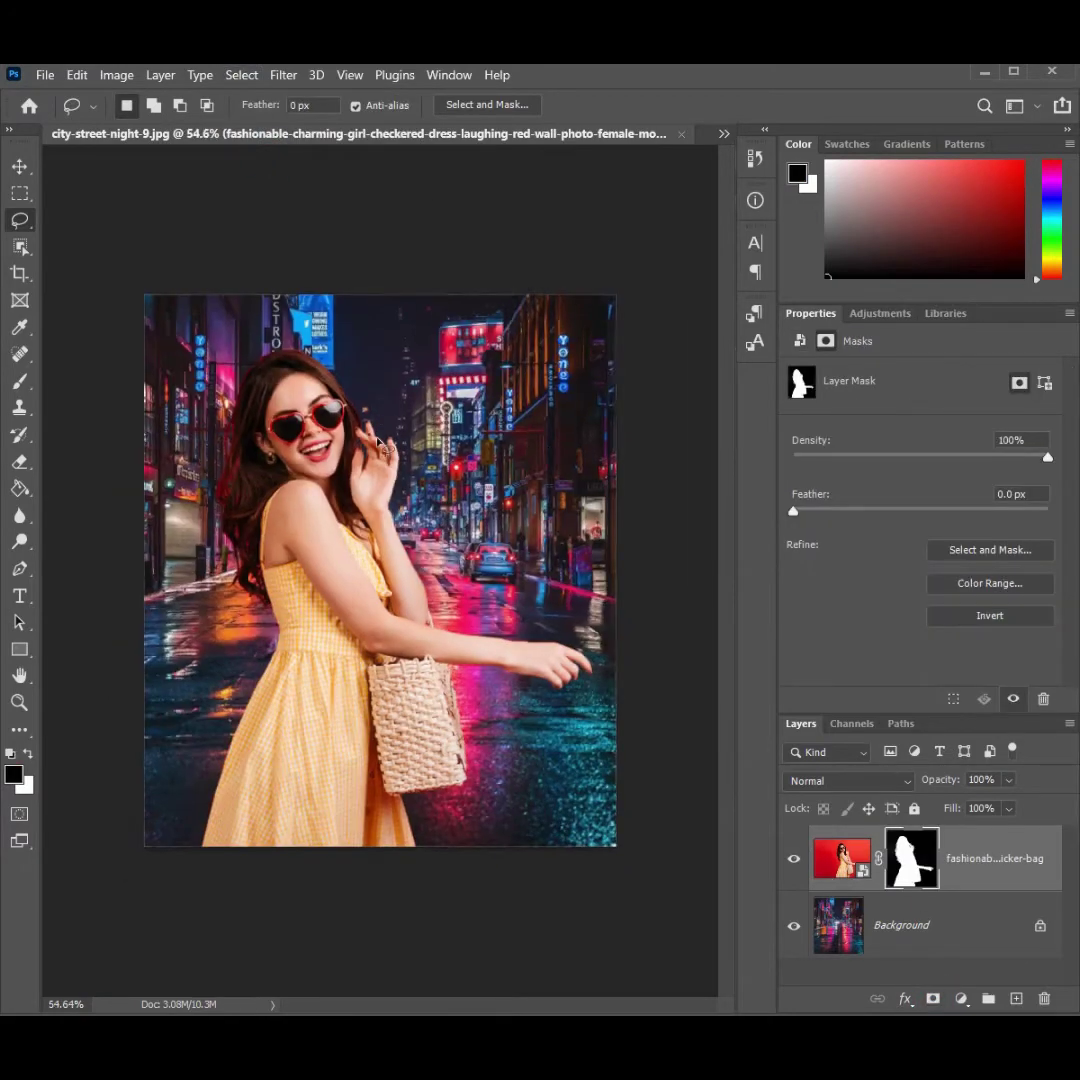
Step: In Select and Mask, set Smooth 23, Feather 3.2 px and Contrast 26%
{"action": "scroll", "coordinate": [245, 440], "scroll_direction": "up", "scroll_amount": 3}
{"action": "scroll", "coordinate": [247, 440], "scroll_direction": "down", "scroll_amount": 1}
{"action": "key", "text": "v"}
{"action": "scroll", "coordinate": [275, 400], "scroll_direction": "up", "scroll_amount": 5}
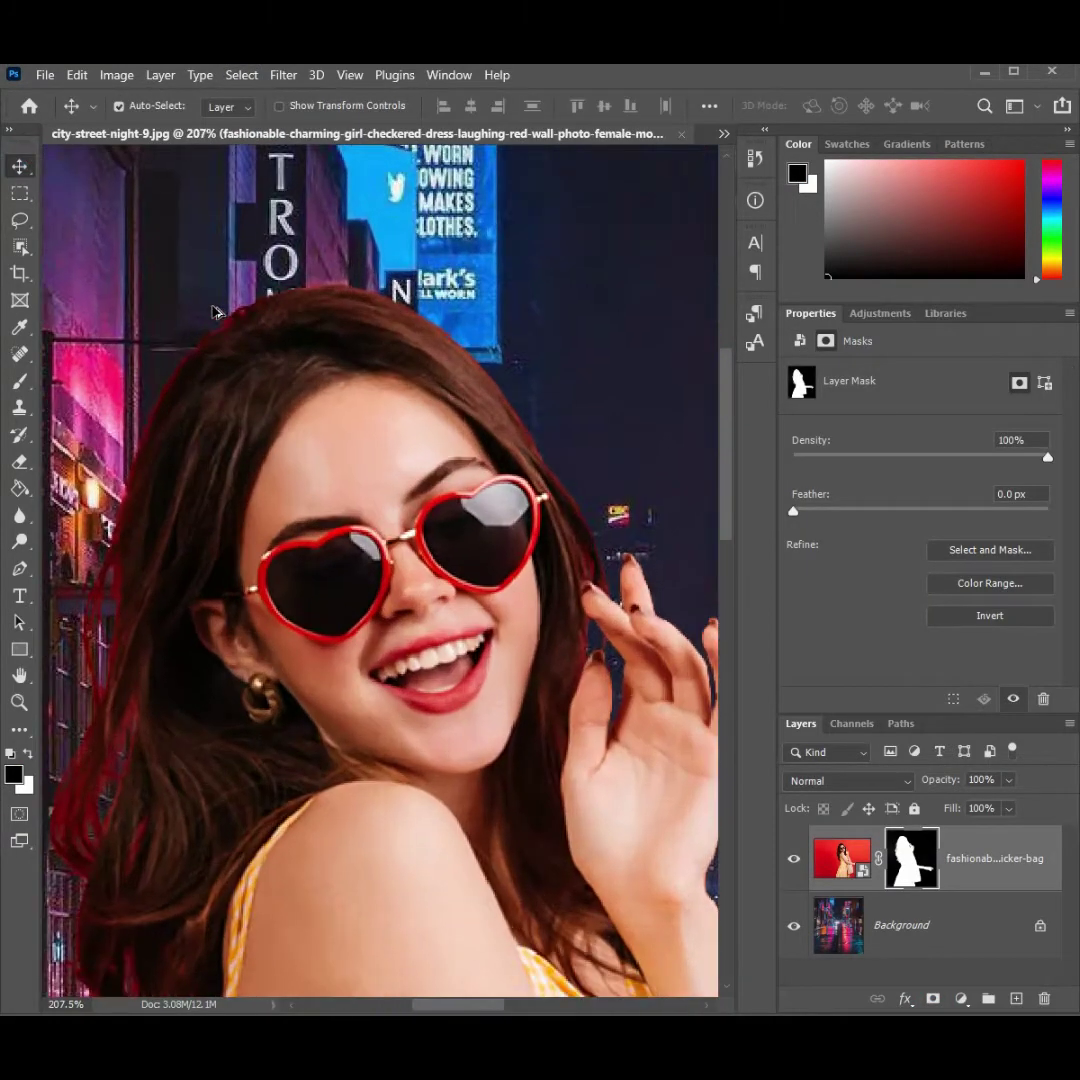
{"action": "scroll", "coordinate": [275, 400], "scroll_direction": "up", "scroll_amount": 1}
{"action": "scroll", "coordinate": [275, 400], "scroll_direction": "down", "scroll_amount": 2}
{"action": "scroll", "coordinate": [241, 622], "scroll_direction": "down", "scroll_amount": 1}
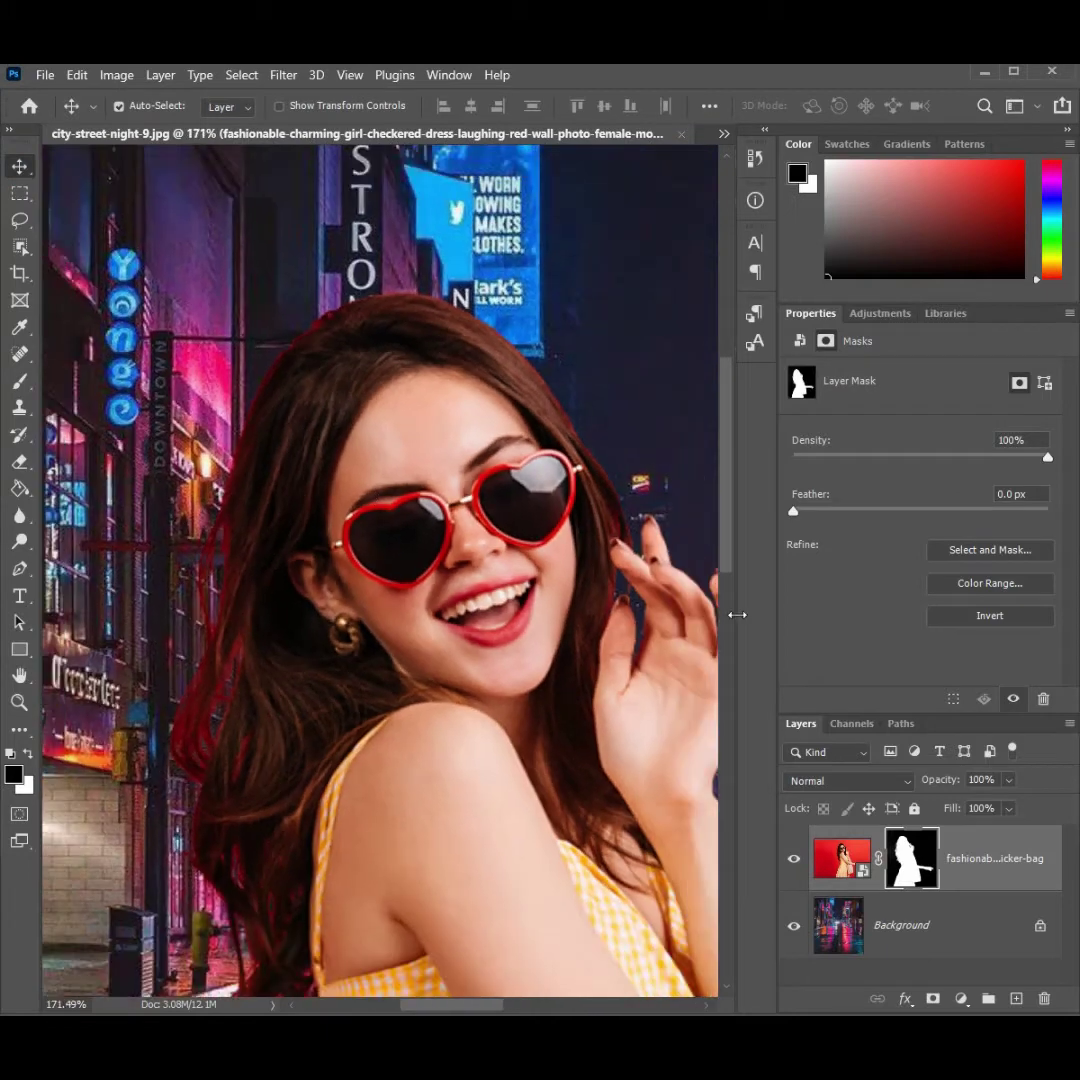
{"action": "left_click", "coordinate": [990, 552]}
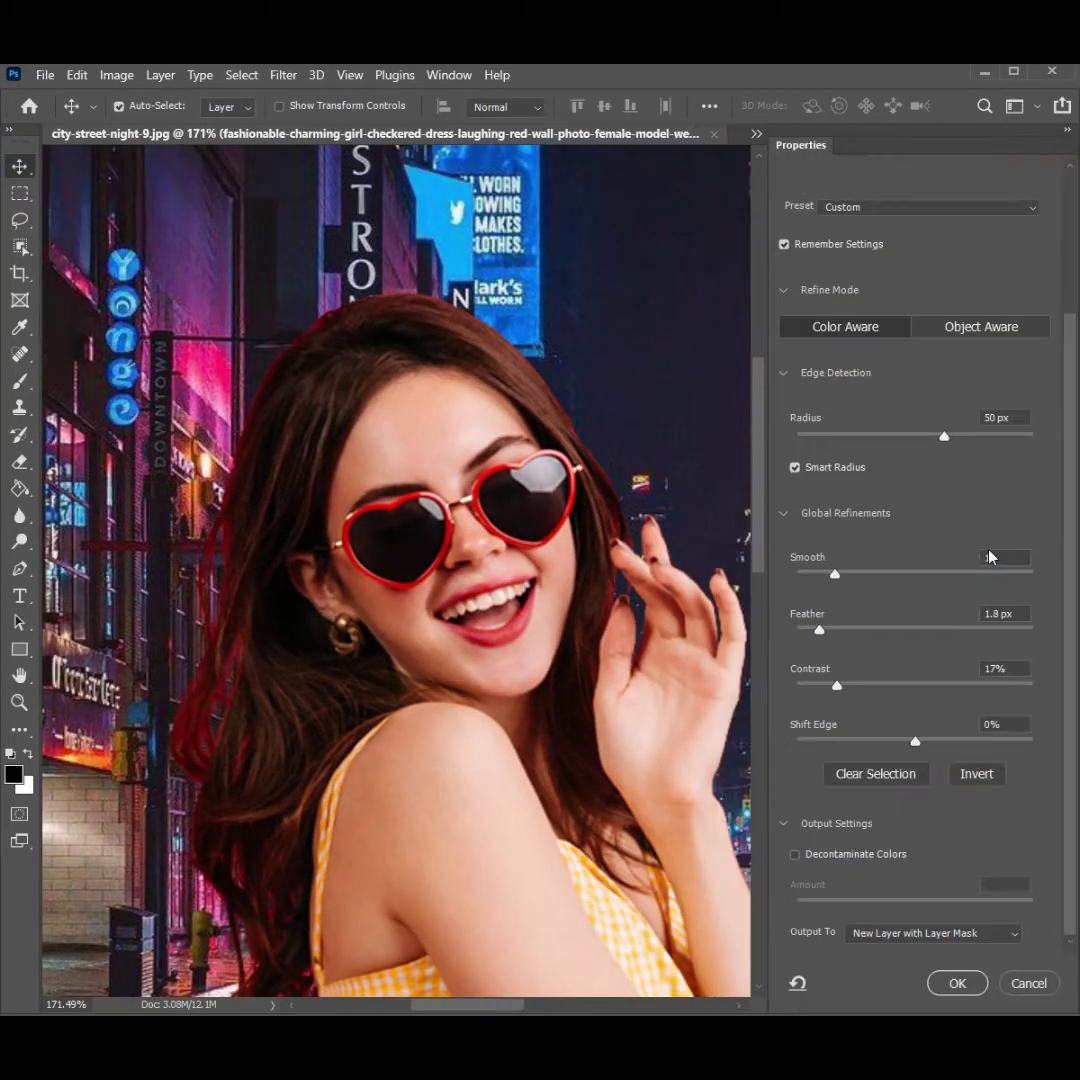
{"action": "left_click", "coordinate": [851, 574]}
{"action": "left_click", "coordinate": [839, 628]}
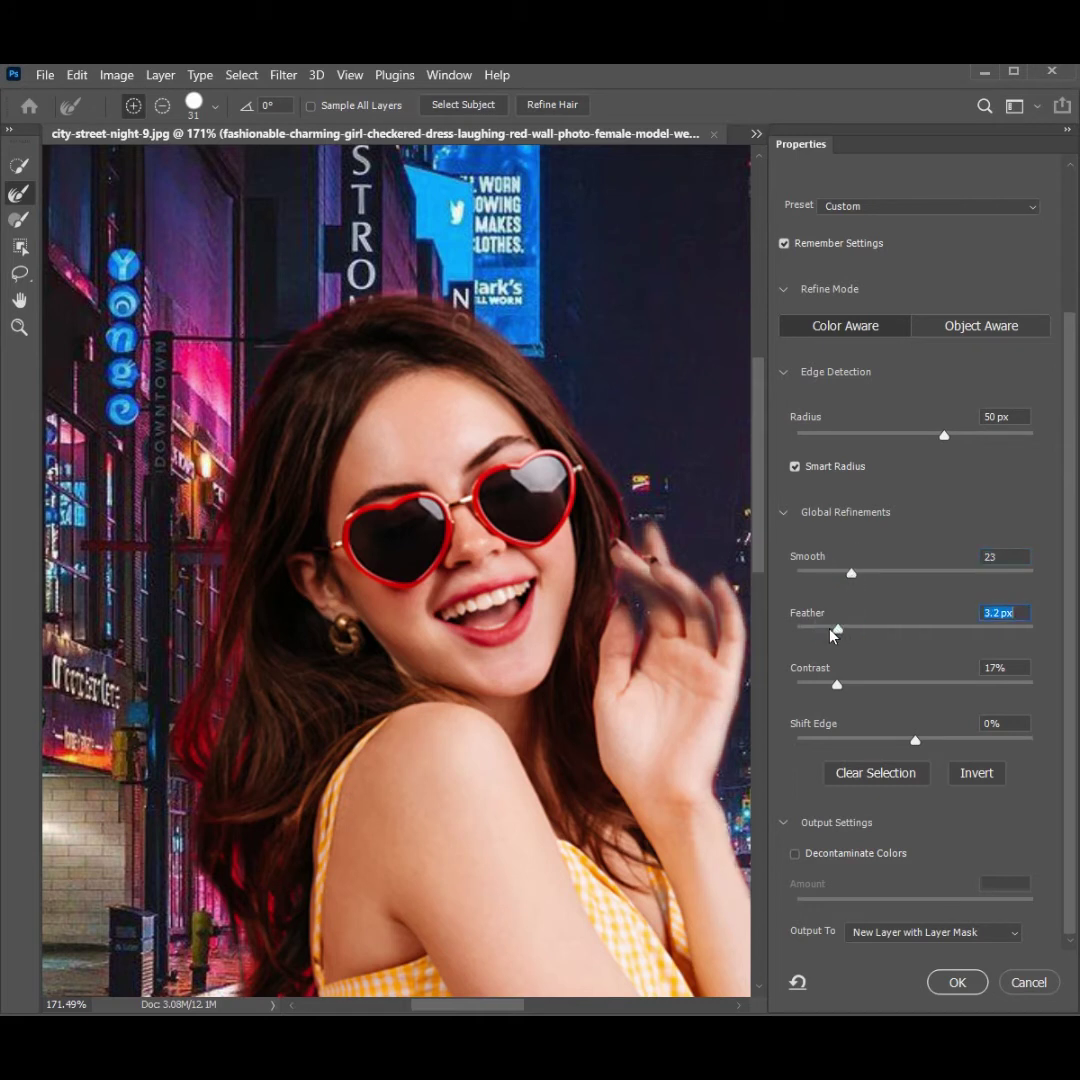
{"action": "left_click", "coordinate": [857, 685]}
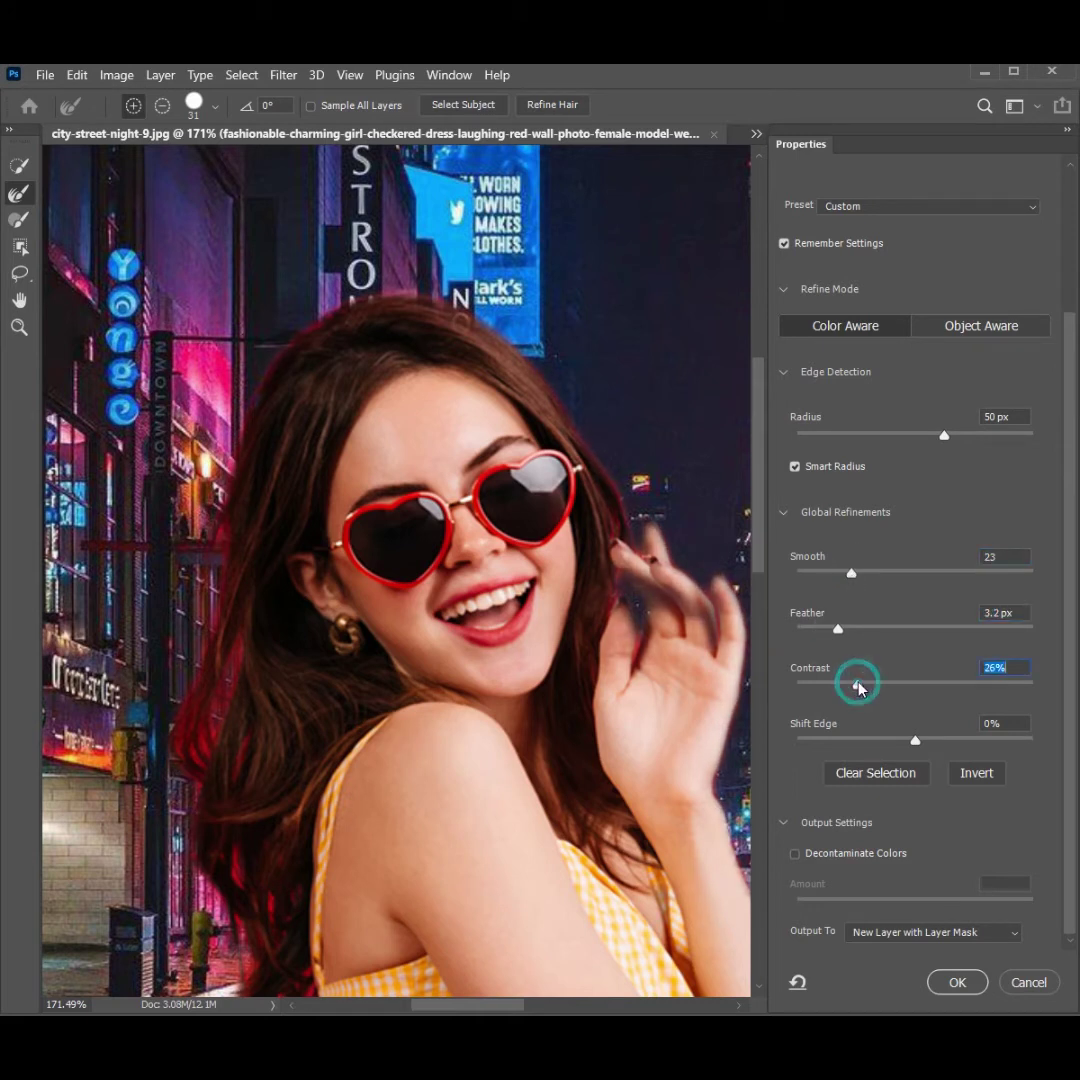
Step: Brush the hair edge with the Refine Edge Brush to clean the red fringe
{"action": "left_click", "coordinate": [18, 195]}
{"action": "scroll", "coordinate": [293, 603], "scroll_direction": "down", "scroll_amount": 5}
{"action": "scroll", "coordinate": [285, 630], "scroll_direction": "down", "scroll_amount": 1}
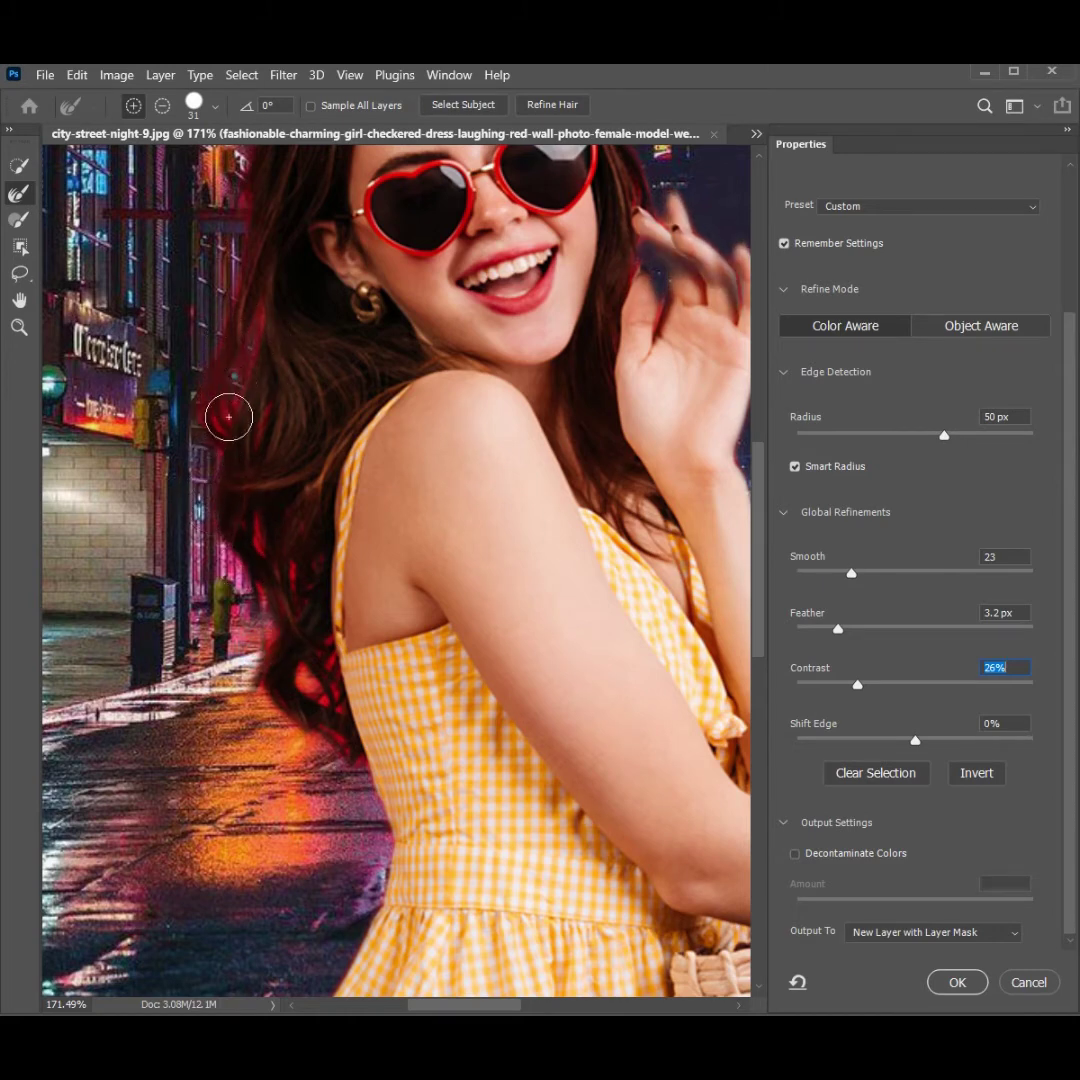
{"action": "left_click_drag", "start_coordinate": [296, 586], "coordinate": [270, 619]}
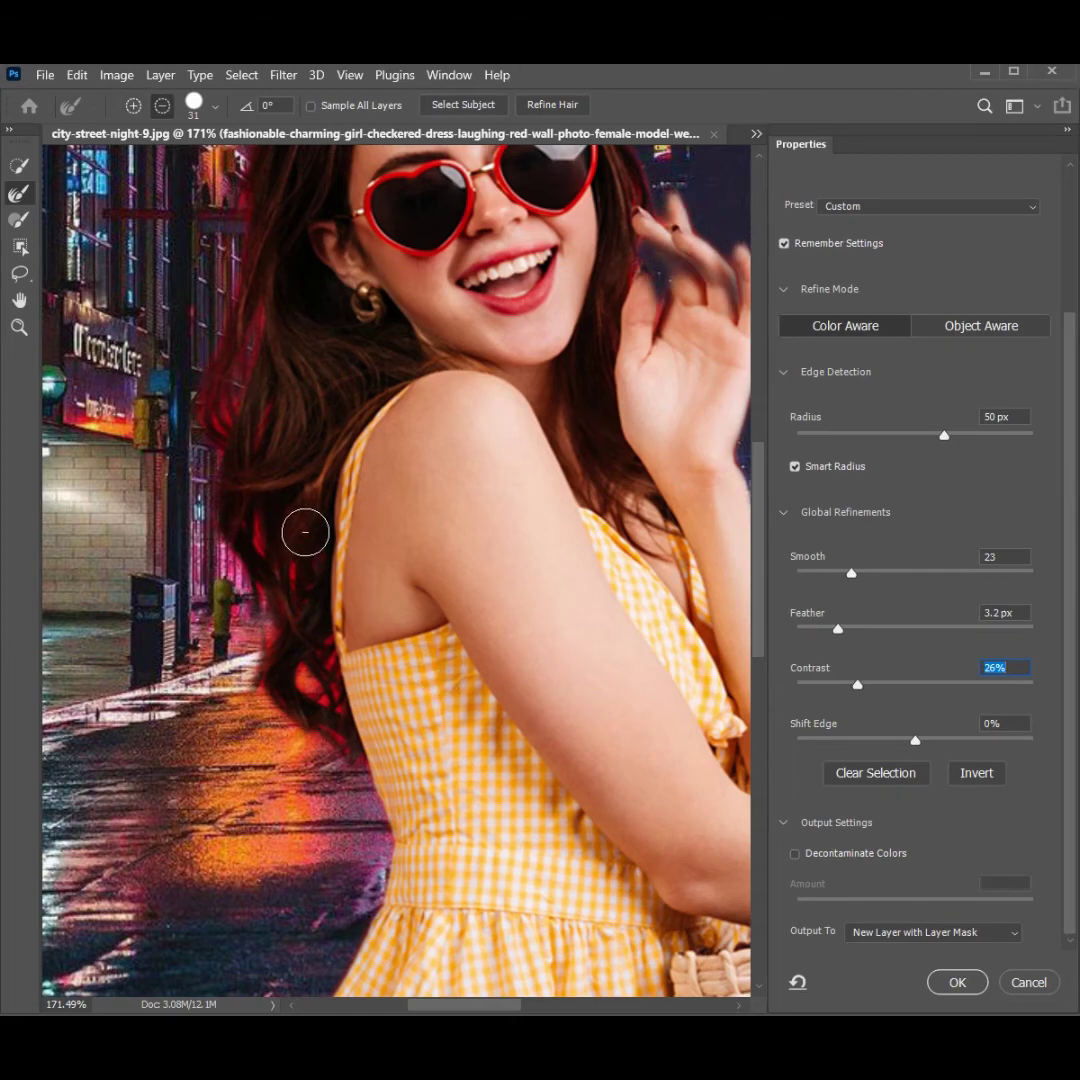
{"action": "left_click_drag", "start_coordinate": [342, 260], "coordinate": [283, 510]}
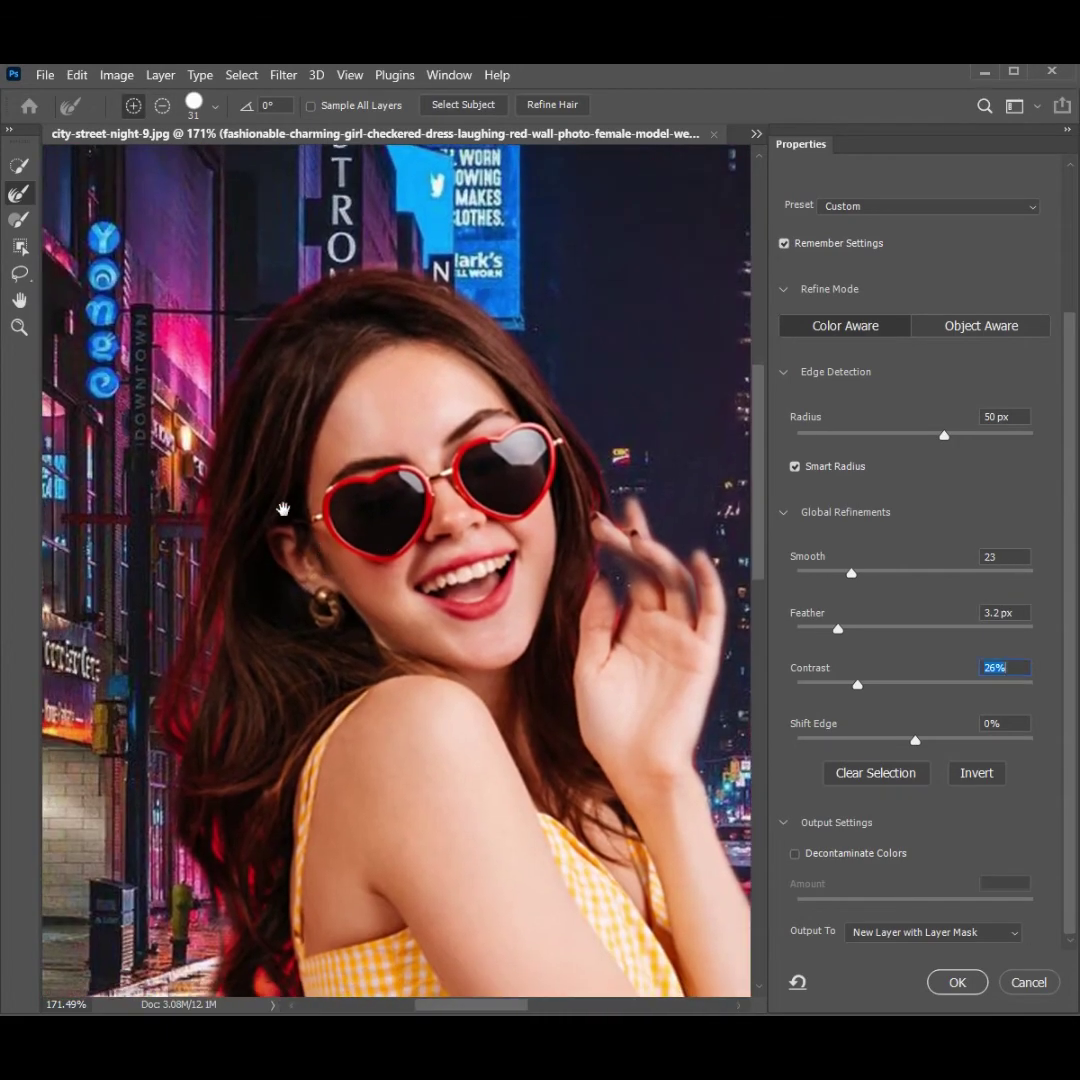
Step: Output the refined mask as a new masked layer and delete the old woman layer
{"action": "left_click", "coordinate": [957, 983]}
{"action": "scroll", "coordinate": [393, 337], "scroll_direction": "down", "scroll_amount": 3}
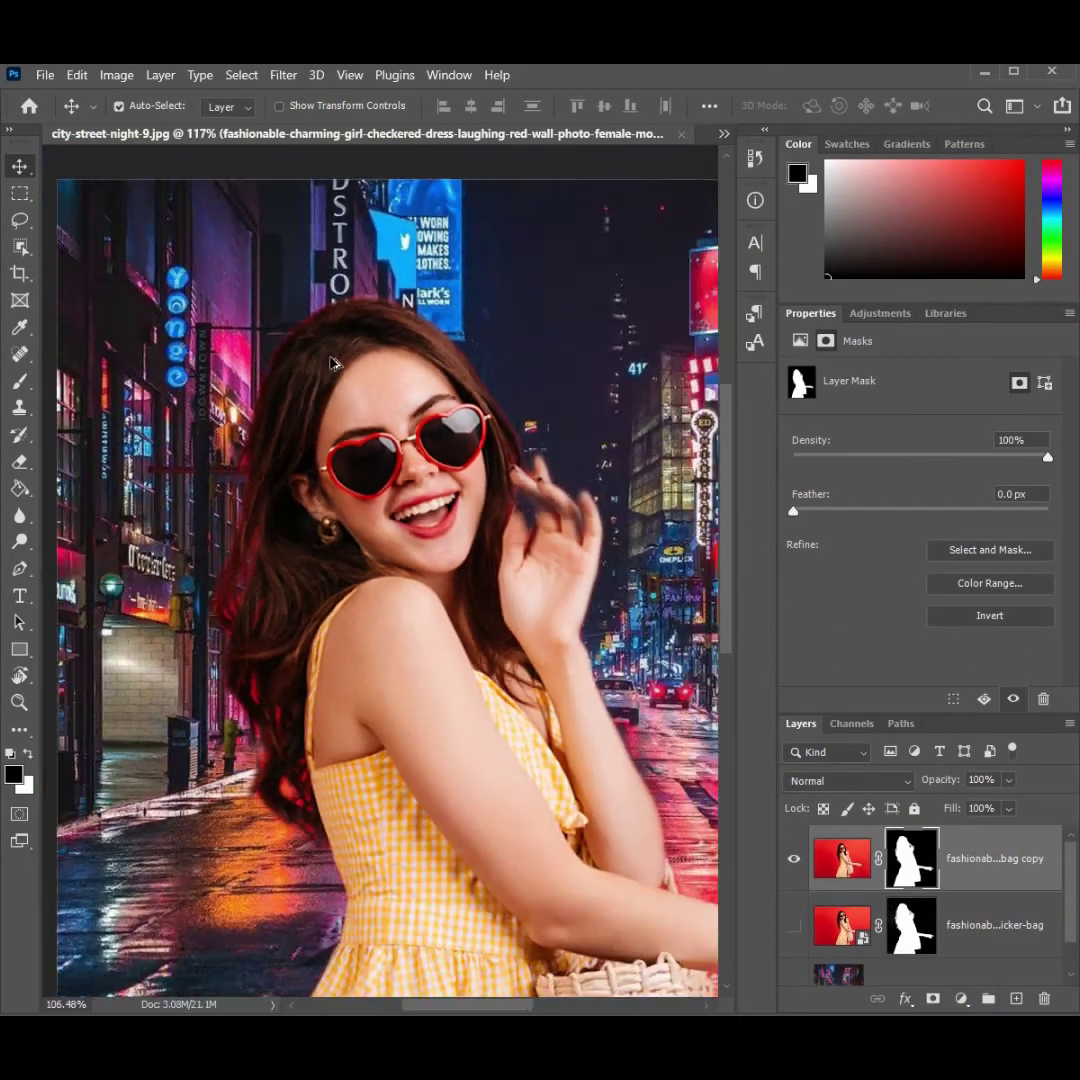
{"action": "scroll", "coordinate": [350, 435], "scroll_direction": "down", "scroll_amount": 2}
{"action": "left_click", "coordinate": [1008, 920]}
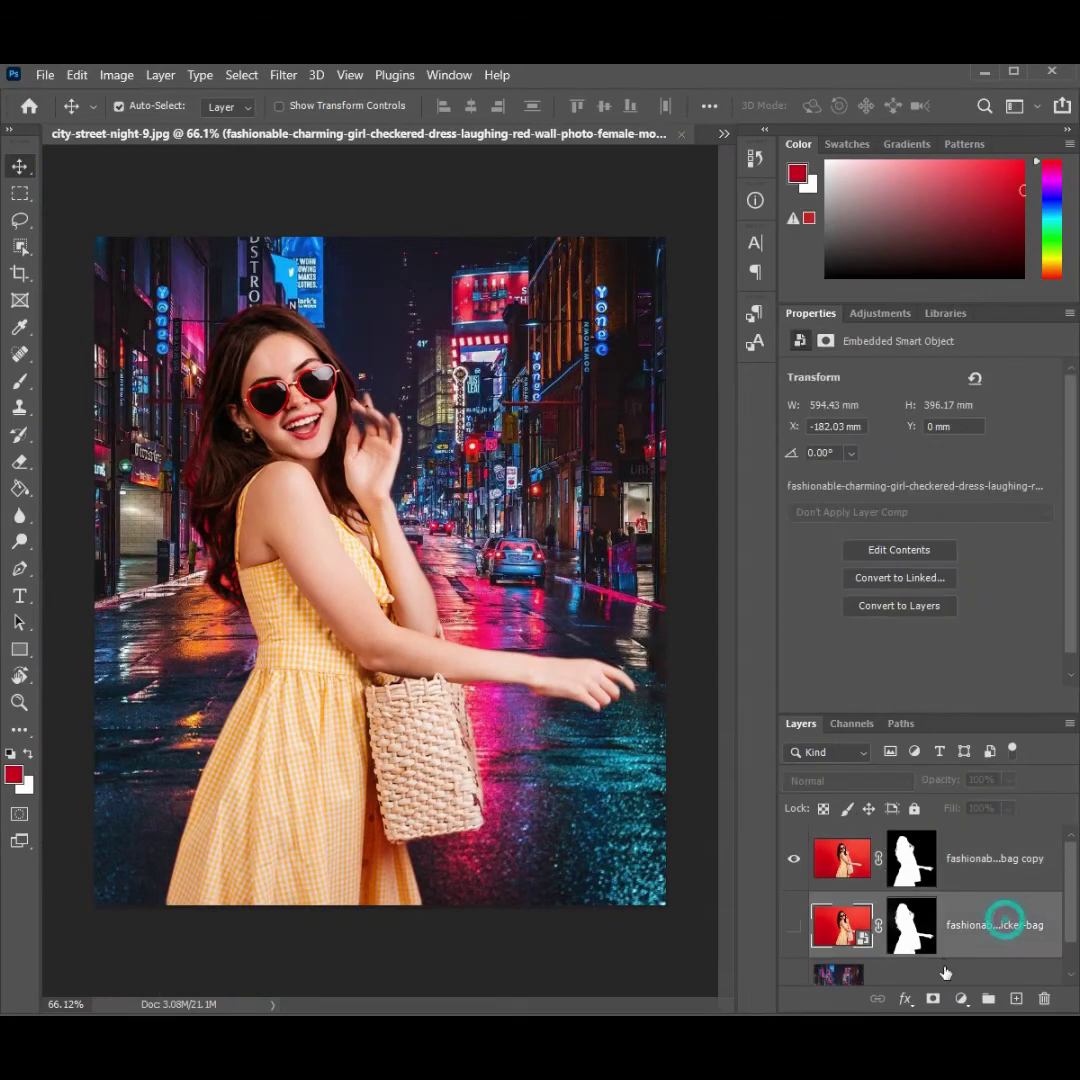
{"action": "left_click_drag", "start_coordinate": [1008, 920], "coordinate": [1043, 998]}
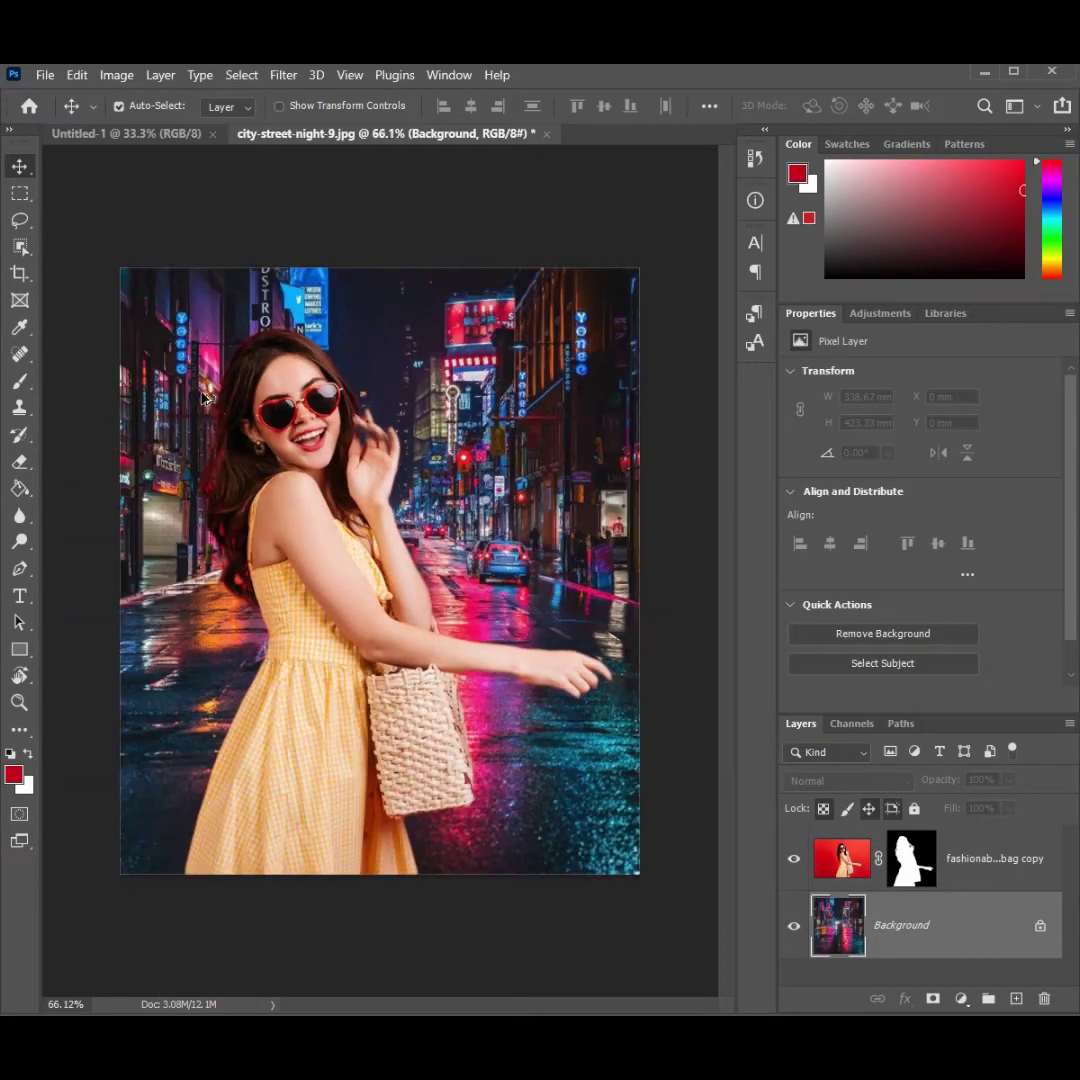
Step: Hide and reshow the street background to check the cutout, then select the woman's layer
{"action": "scroll", "coordinate": [236, 289], "scroll_direction": "up", "scroll_amount": 3}
{"action": "scroll", "coordinate": [236, 289], "scroll_direction": "up", "scroll_amount": 1}
{"action": "scroll", "coordinate": [380, 248], "scroll_direction": "up", "scroll_amount": 3}
{"action": "scroll", "coordinate": [380, 248], "scroll_direction": "down", "scroll_amount": 3}
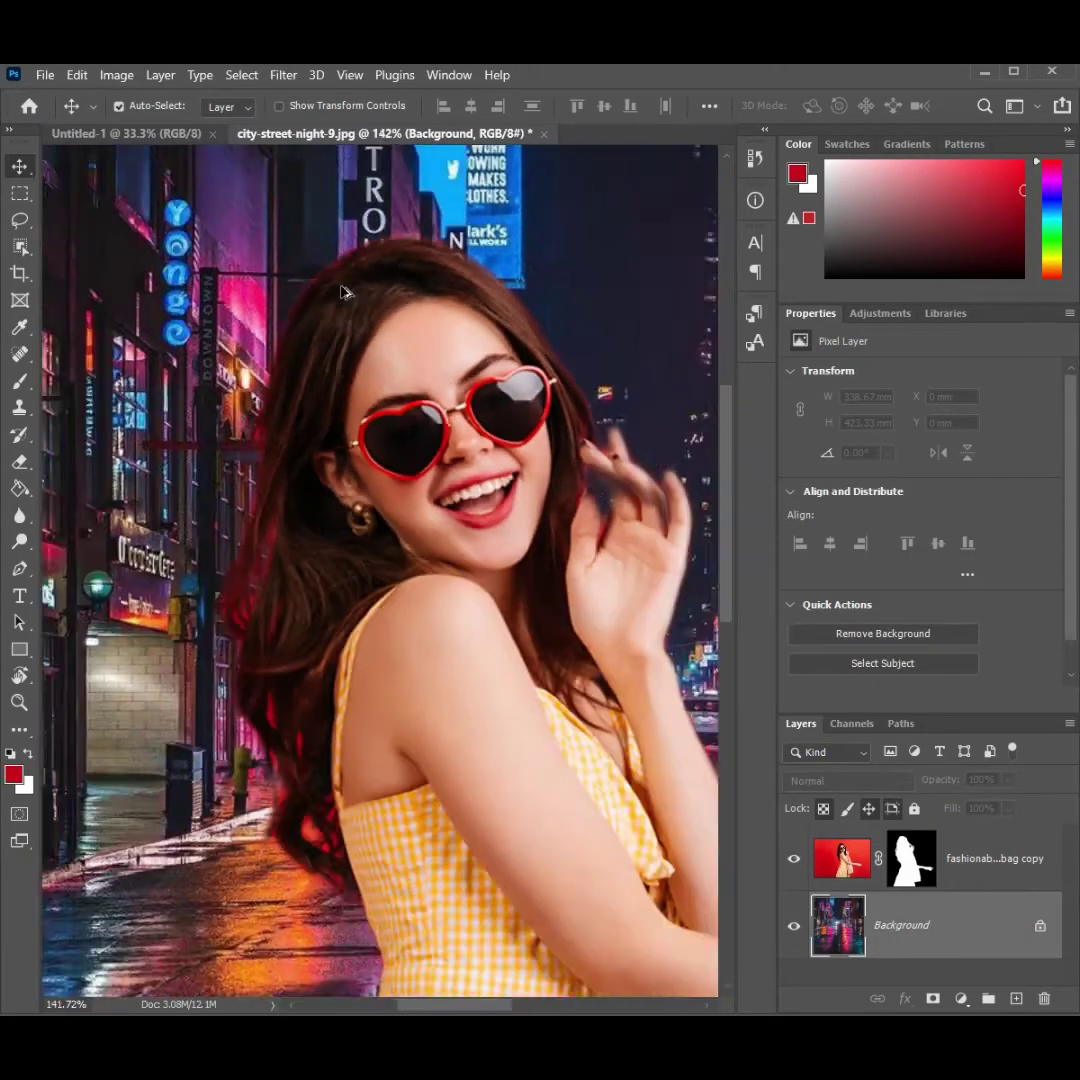
{"action": "scroll", "coordinate": [345, 292], "scroll_direction": "down", "scroll_amount": 1}
{"action": "left_click", "coordinate": [795, 925]}
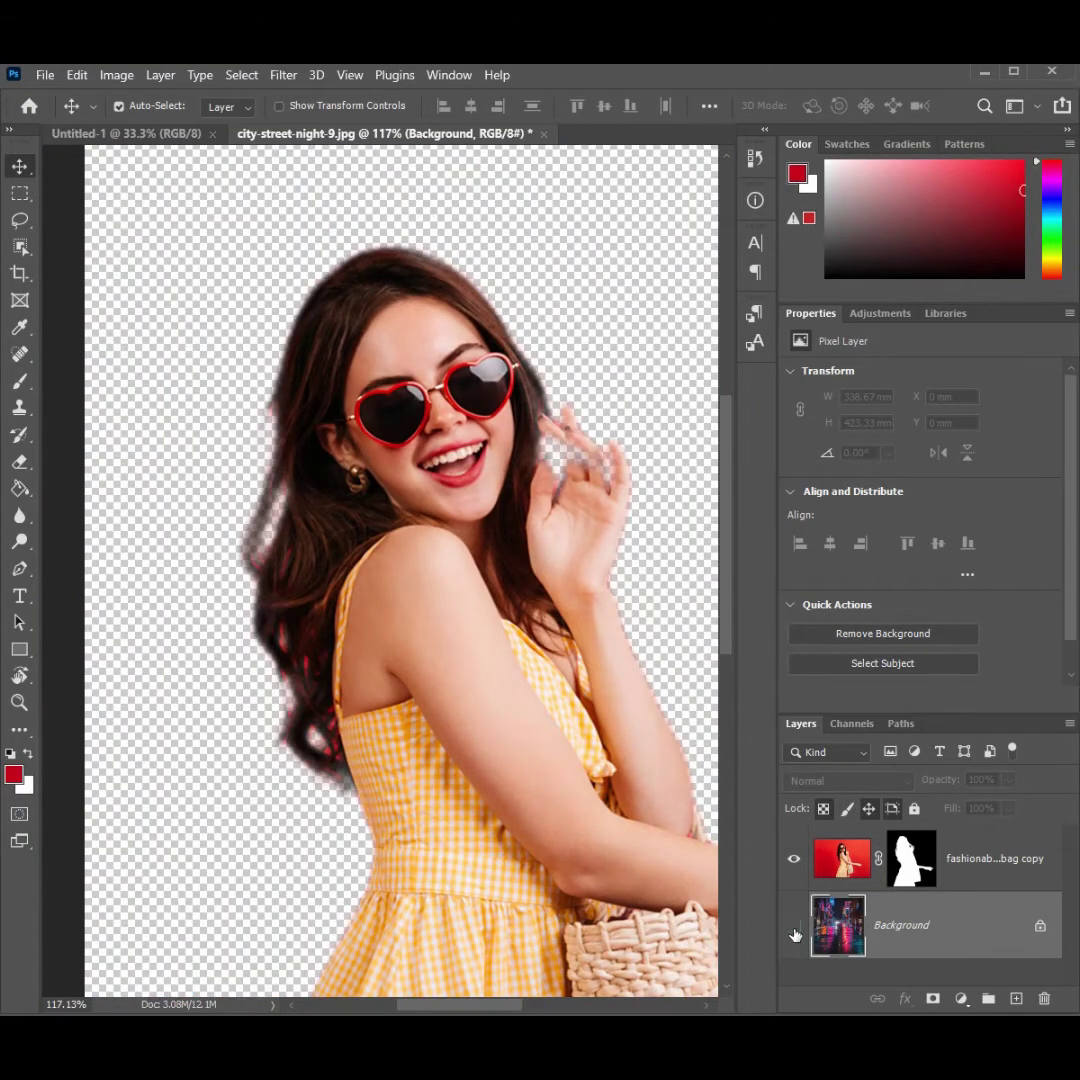
{"action": "left_click", "coordinate": [795, 925]}
{"action": "scroll", "coordinate": [334, 502], "scroll_direction": "down", "scroll_amount": 2}
{"action": "scroll", "coordinate": [410, 560], "scroll_direction": "down", "scroll_amount": 1}
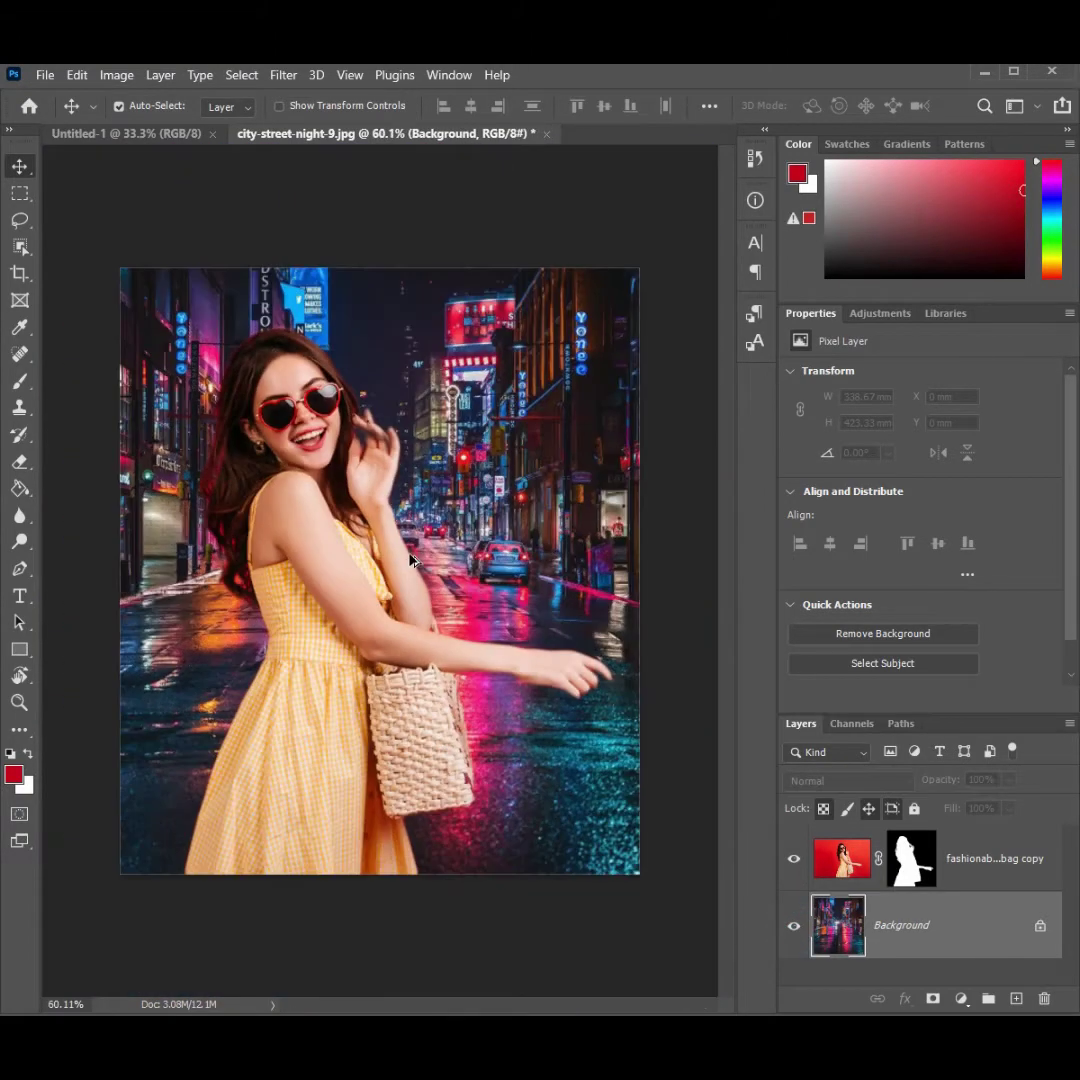
{"action": "left_click", "coordinate": [330, 525]}
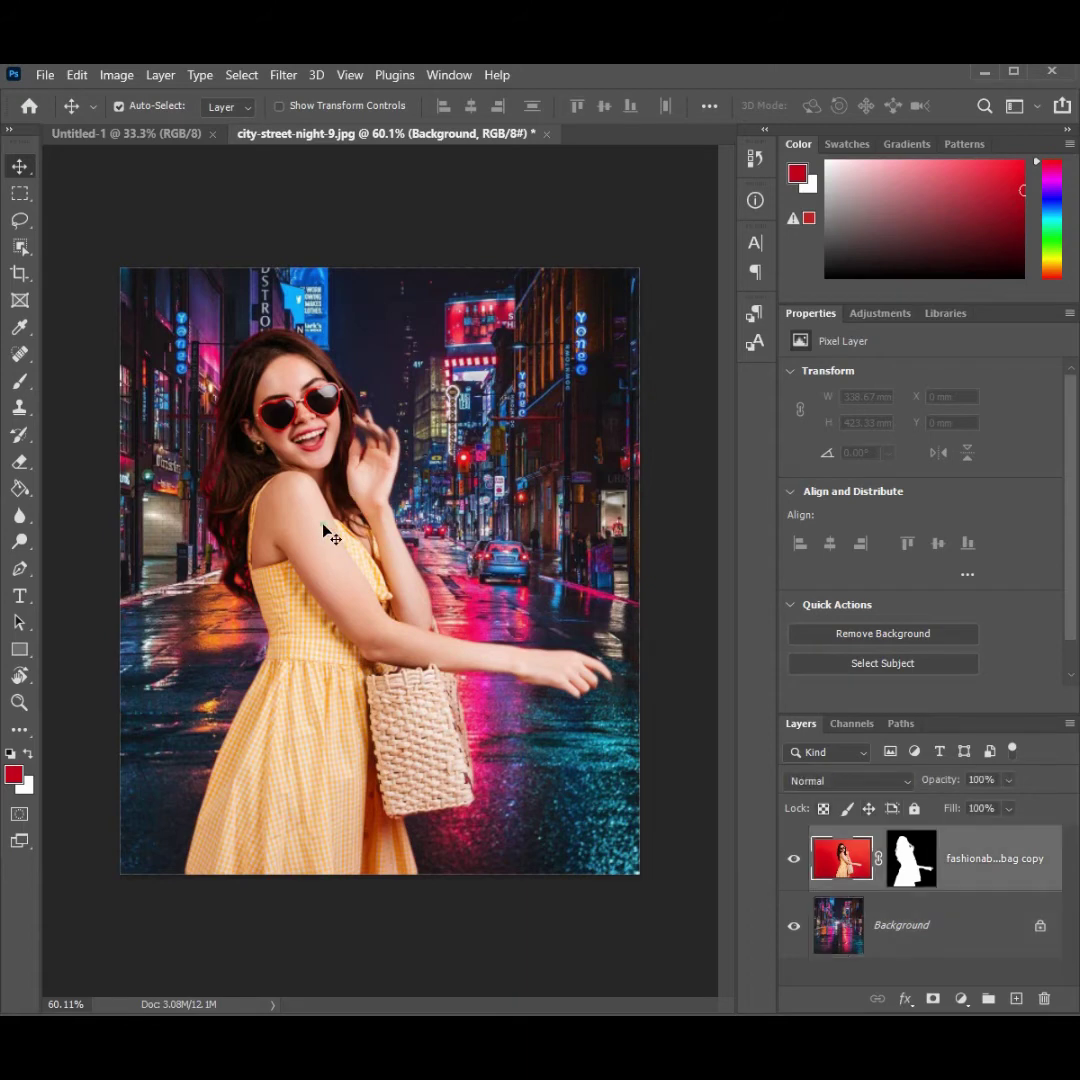
Step: Add a grey Solid Color fill layer and clip it to the woman's layer
{"action": "left_click", "coordinate": [962, 999]}
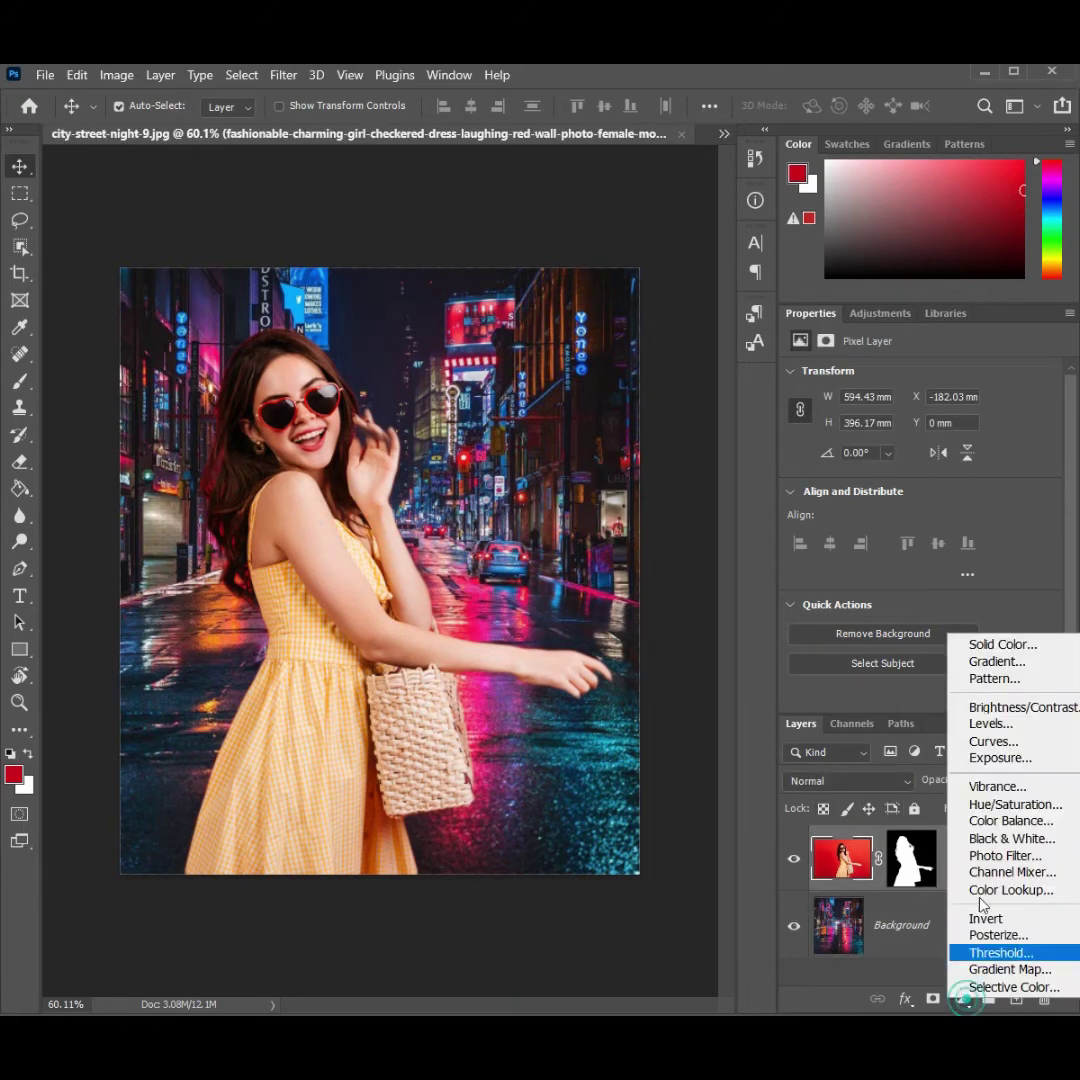
{"action": "left_click", "coordinate": [1000, 644]}
{"action": "left_click_drag", "start_coordinate": [868, 687], "coordinate": [761, 703]}
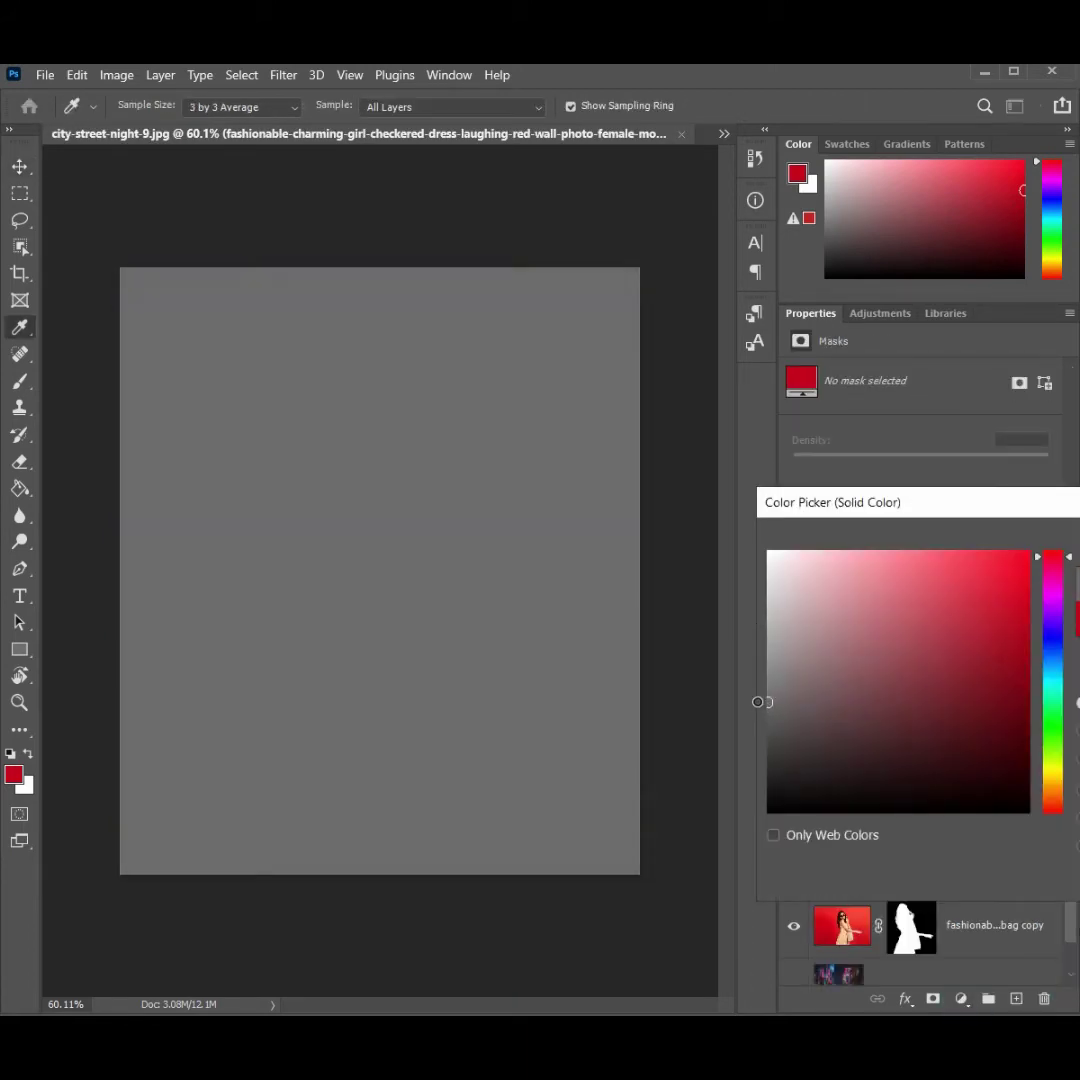
{"action": "key", "text": "Return"}
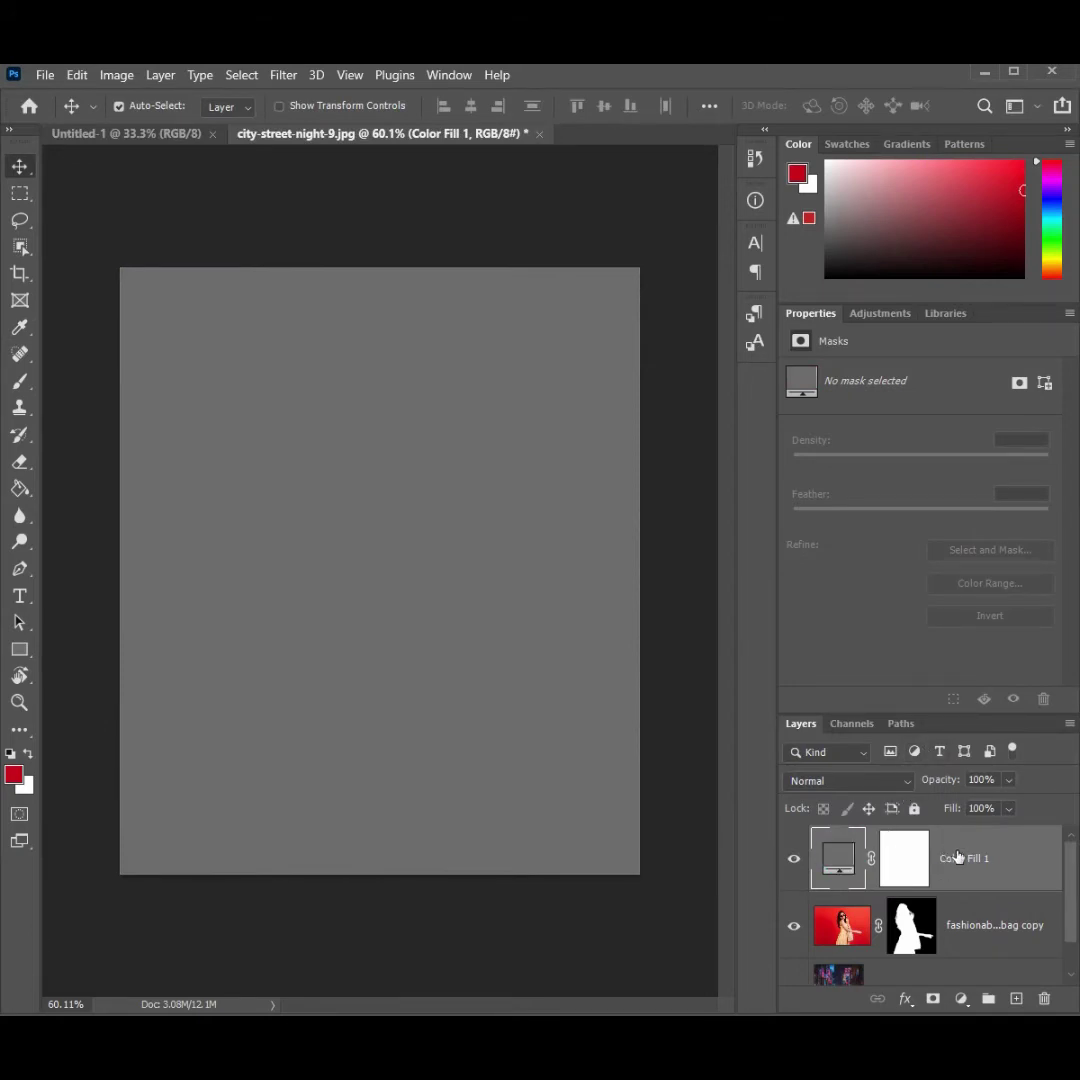
{"action": "right_click", "coordinate": [957, 857]}
{"action": "left_click", "coordinate": [1003, 519]}
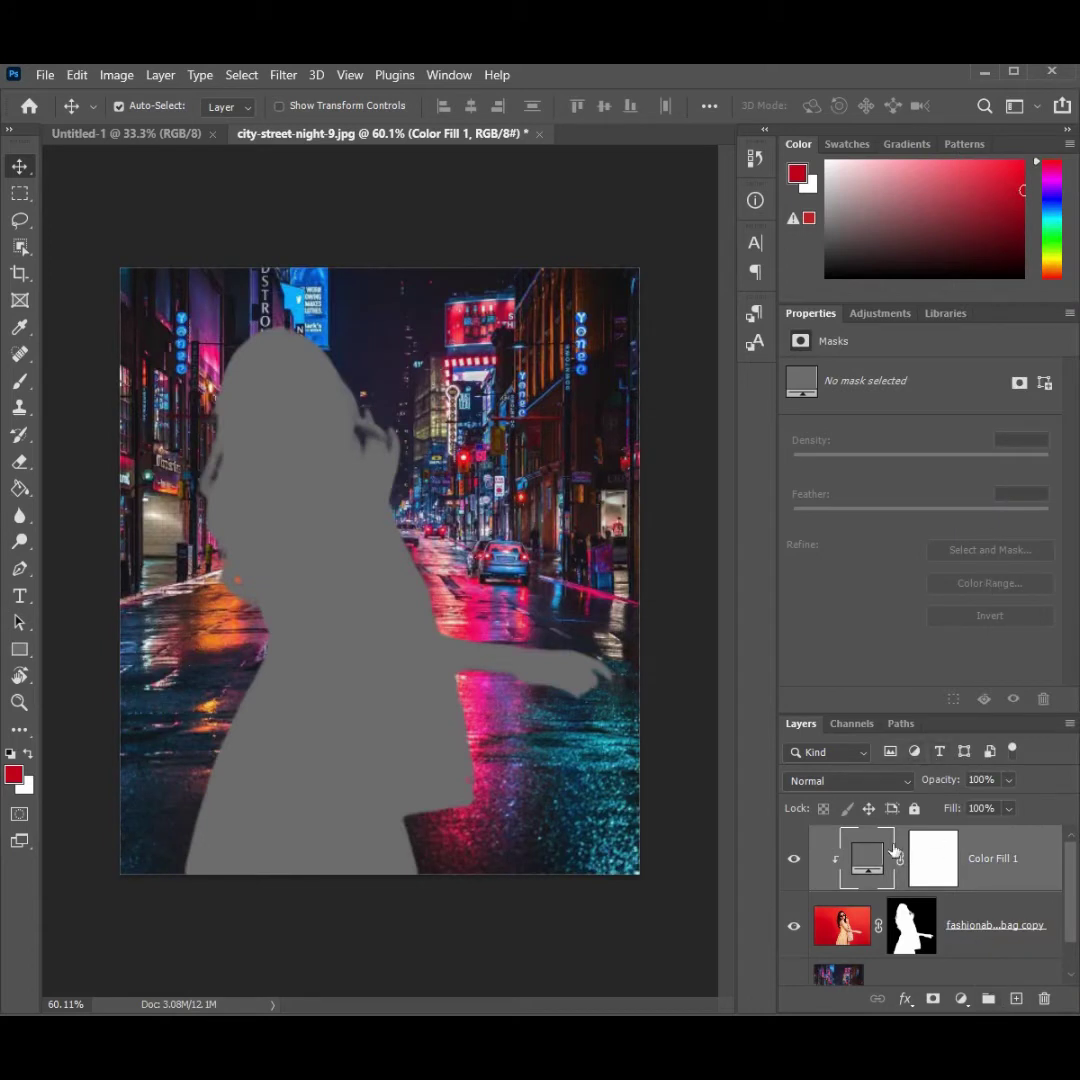
{"action": "left_click", "coordinate": [962, 999]}
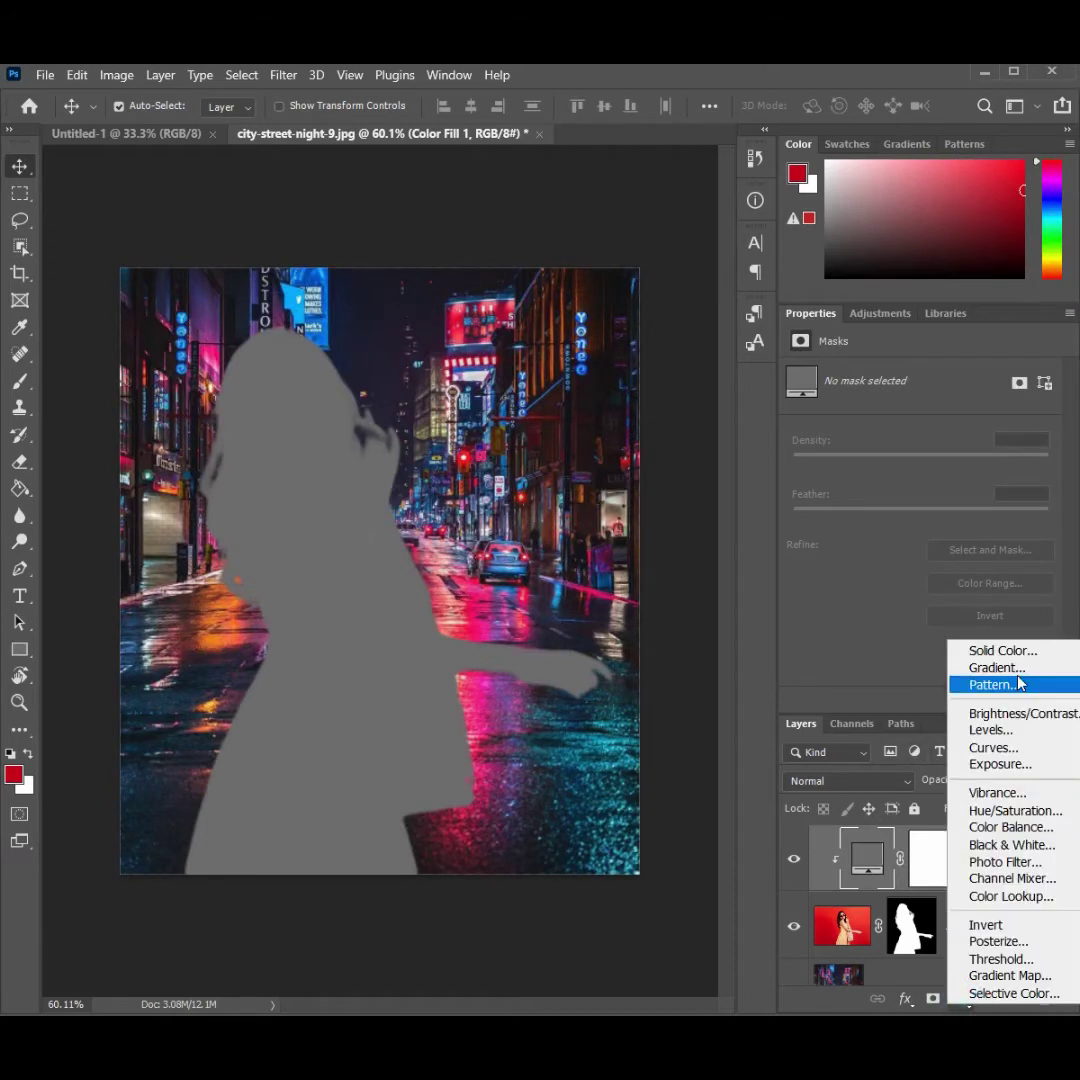
Step: Add a Curves adjustment clipped to the grey fill and pull in the Red curve endpoints
{"action": "left_click", "coordinate": [994, 748]}
{"action": "left_click", "coordinate": [912, 402]}
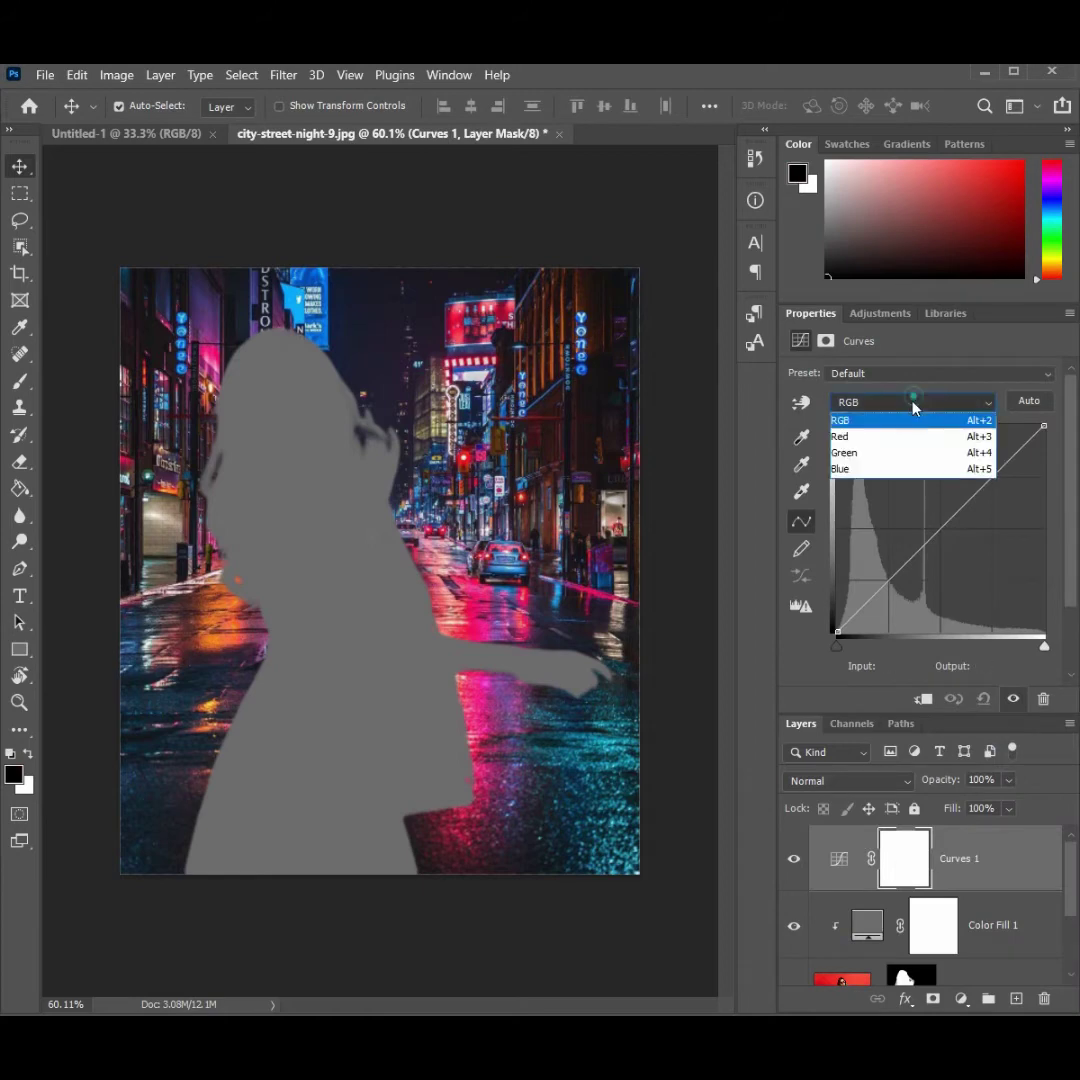
{"action": "left_click", "coordinate": [872, 440]}
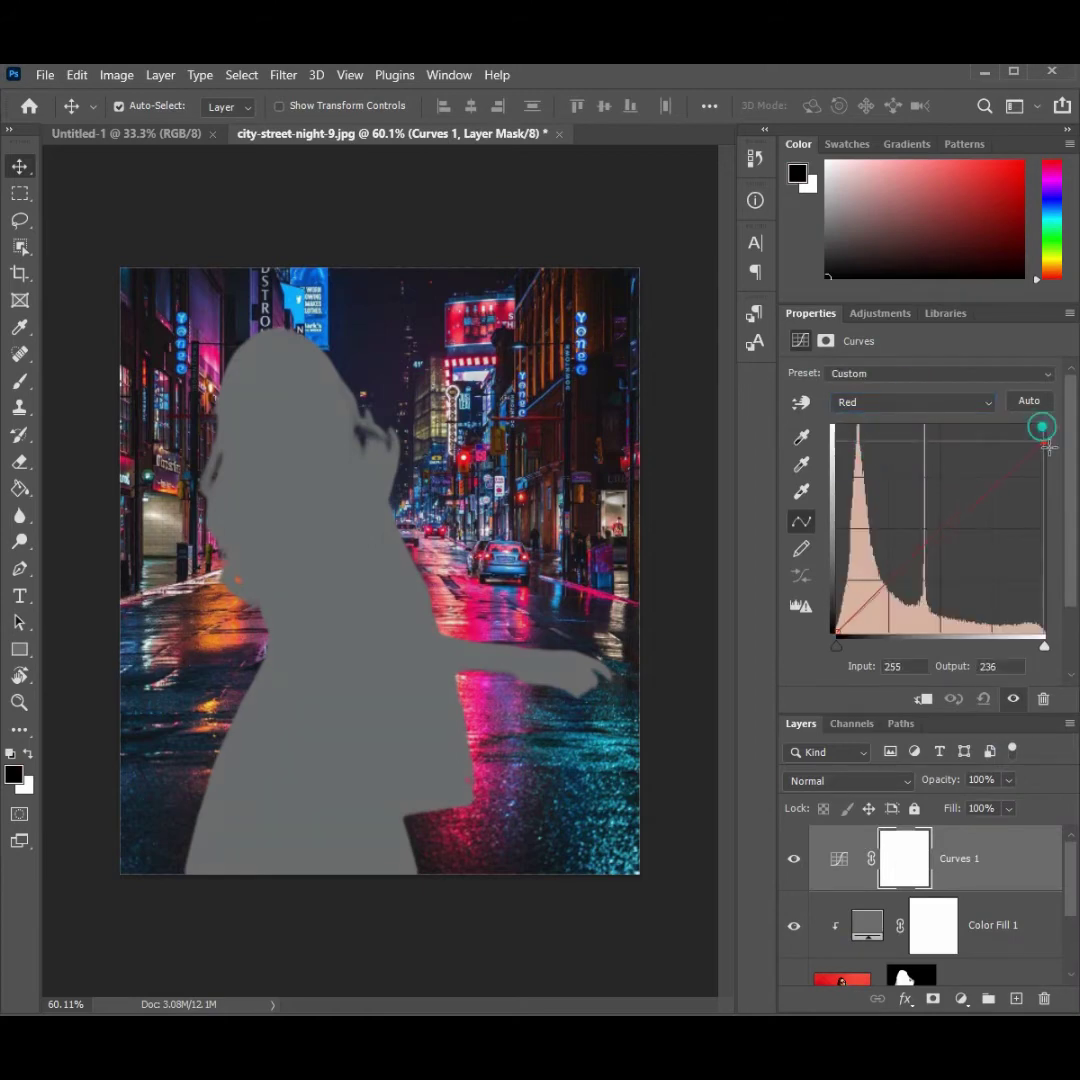
{"action": "left_click_drag", "start_coordinate": [1041, 425], "coordinate": [1051, 464]}
{"action": "left_click_drag", "start_coordinate": [834, 636], "coordinate": [863, 636]}
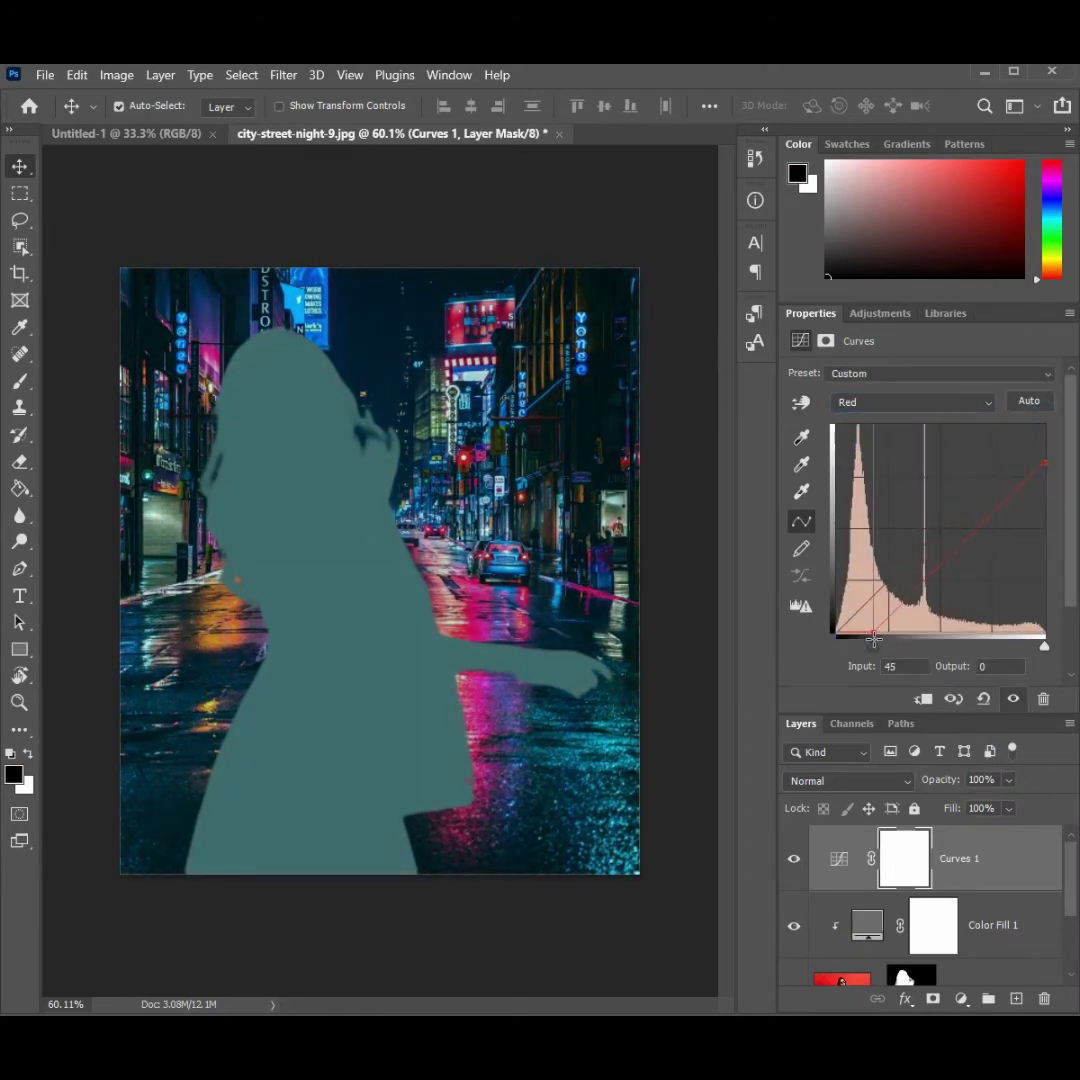
{"action": "left_click", "coordinate": [920, 703]}
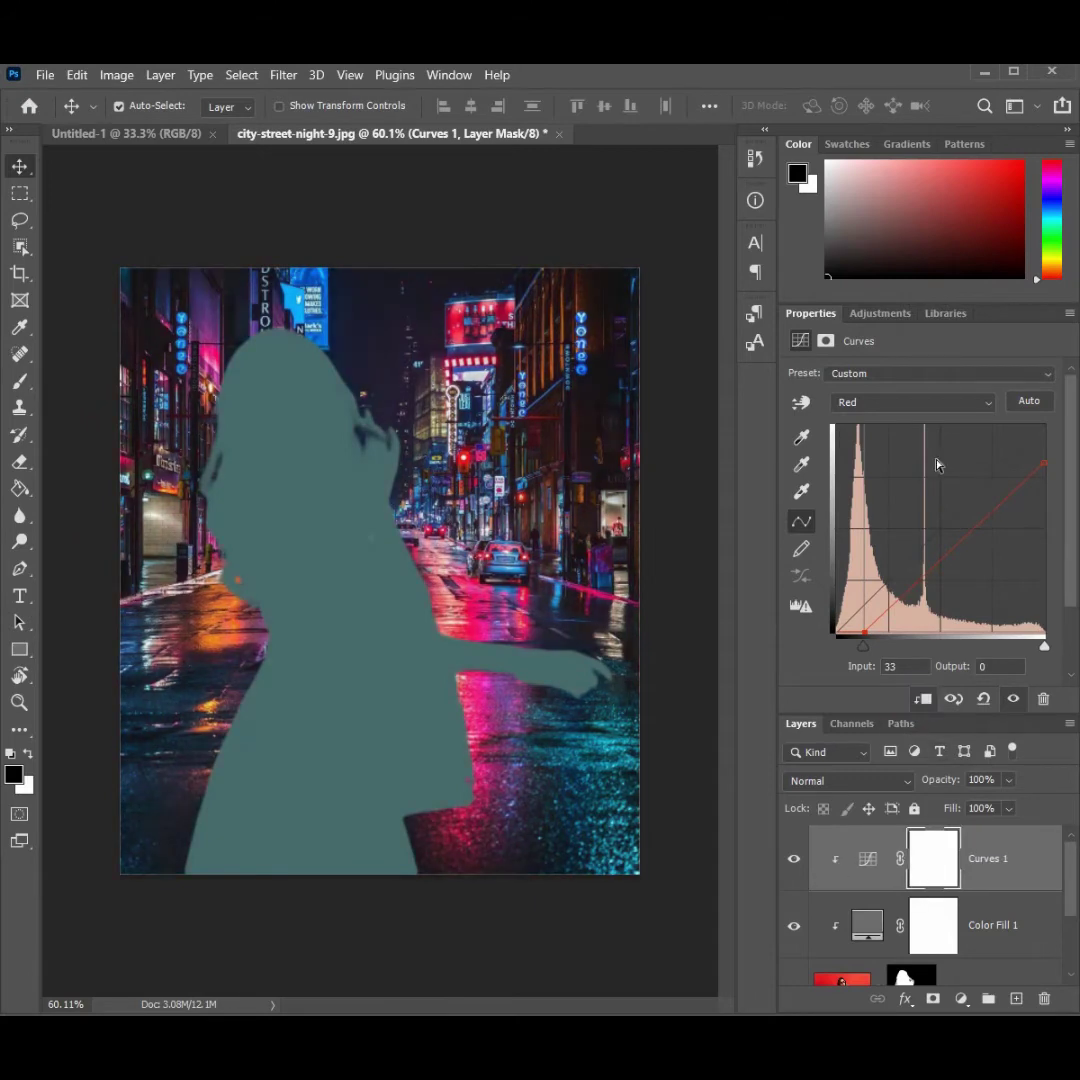
Step: Lower the Blue curve's highlights and reshape its endpoints, then brighten the Red upper tones
{"action": "left_click", "coordinate": [948, 401]}
{"action": "left_click", "coordinate": [890, 468]}
{"action": "mouse_move", "coordinate": [1043, 425]}
{"action": "left_mouse_down"}
{"action": "mouse_move", "coordinate": [1046, 447]}
{"action": "mouse_move", "coordinate": [1008, 425]}
{"action": "left_mouse_up"}
{"action": "left_click_drag", "start_coordinate": [835, 636], "coordinate": [837, 583]}
{"action": "left_click", "coordinate": [912, 402]}
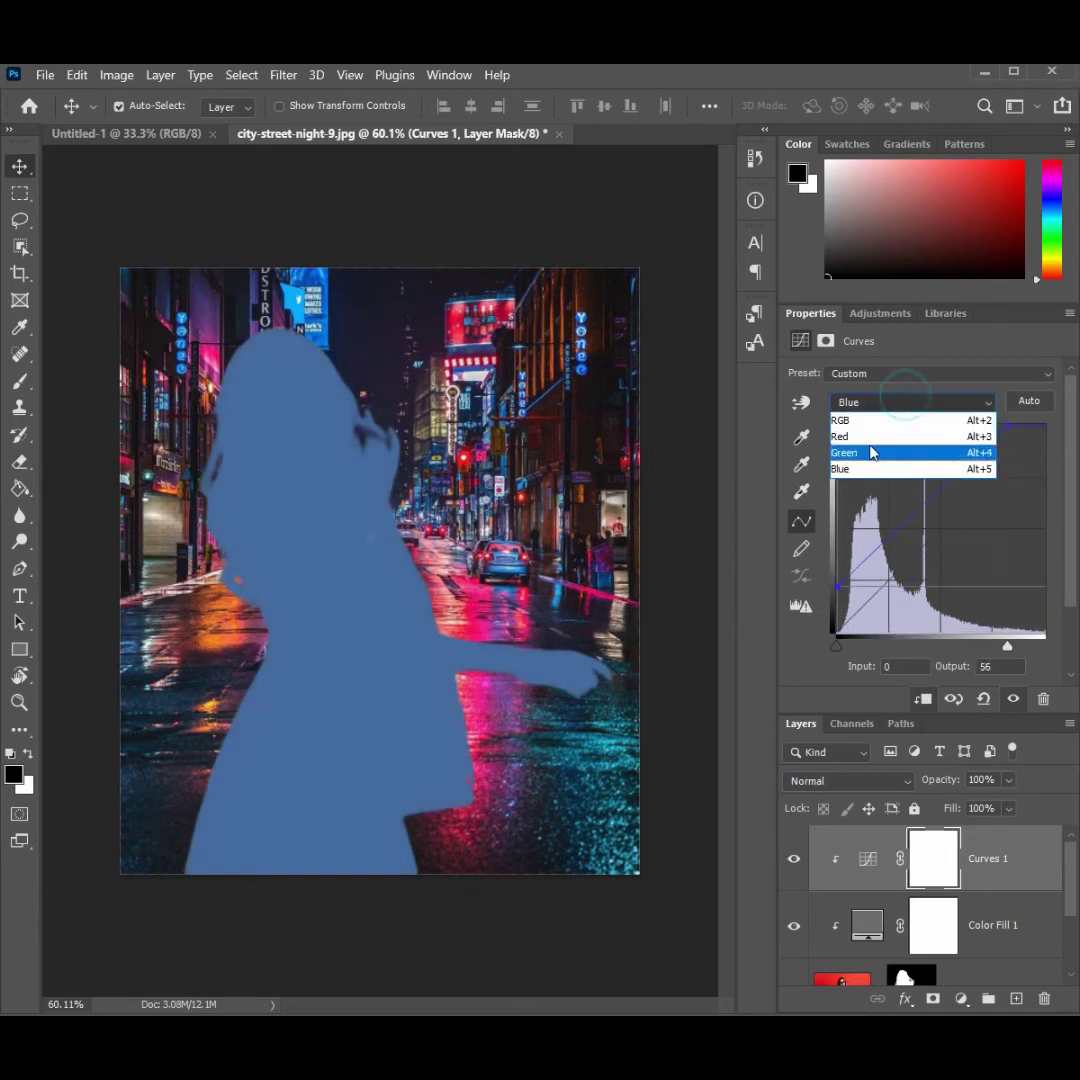
{"action": "left_click", "coordinate": [880, 424]}
{"action": "left_click_drag", "start_coordinate": [1050, 493], "coordinate": [973, 443]}
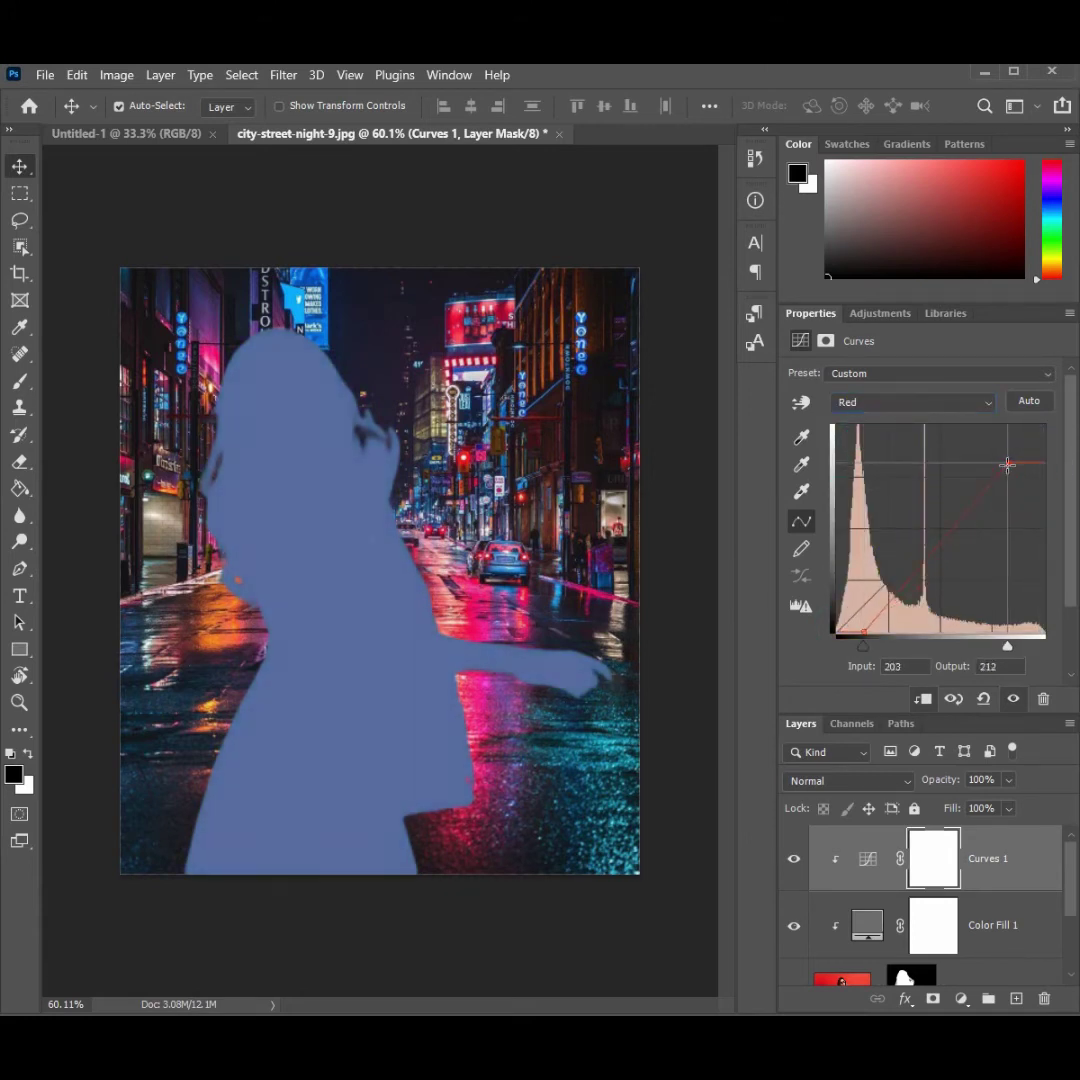
Step: Lower the Green curve's highlights and darken the midtones on the RGB curve
{"action": "left_click", "coordinate": [920, 402]}
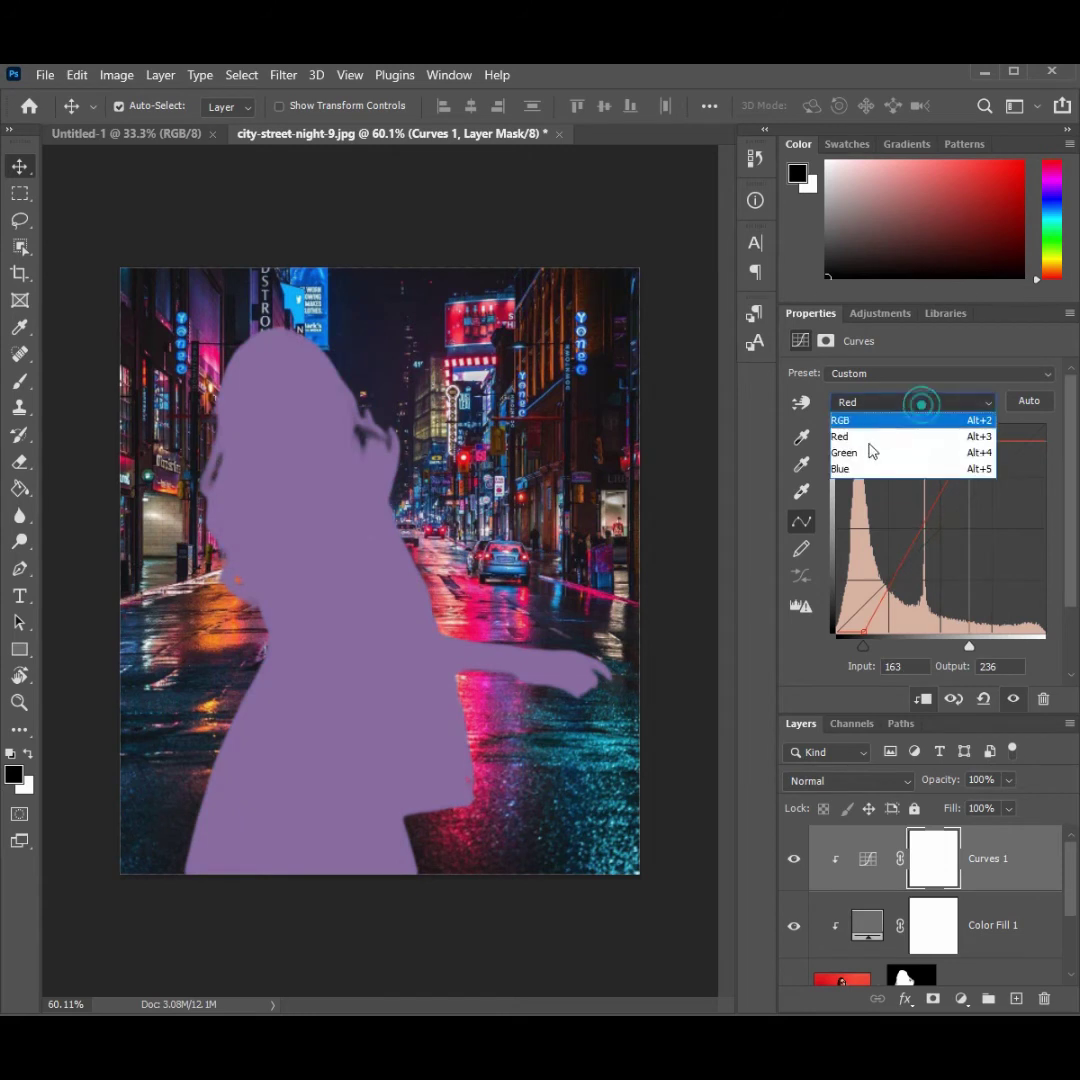
{"action": "left_click", "coordinate": [873, 442]}
{"action": "left_click_drag", "start_coordinate": [1043, 428], "coordinate": [1052, 474]}
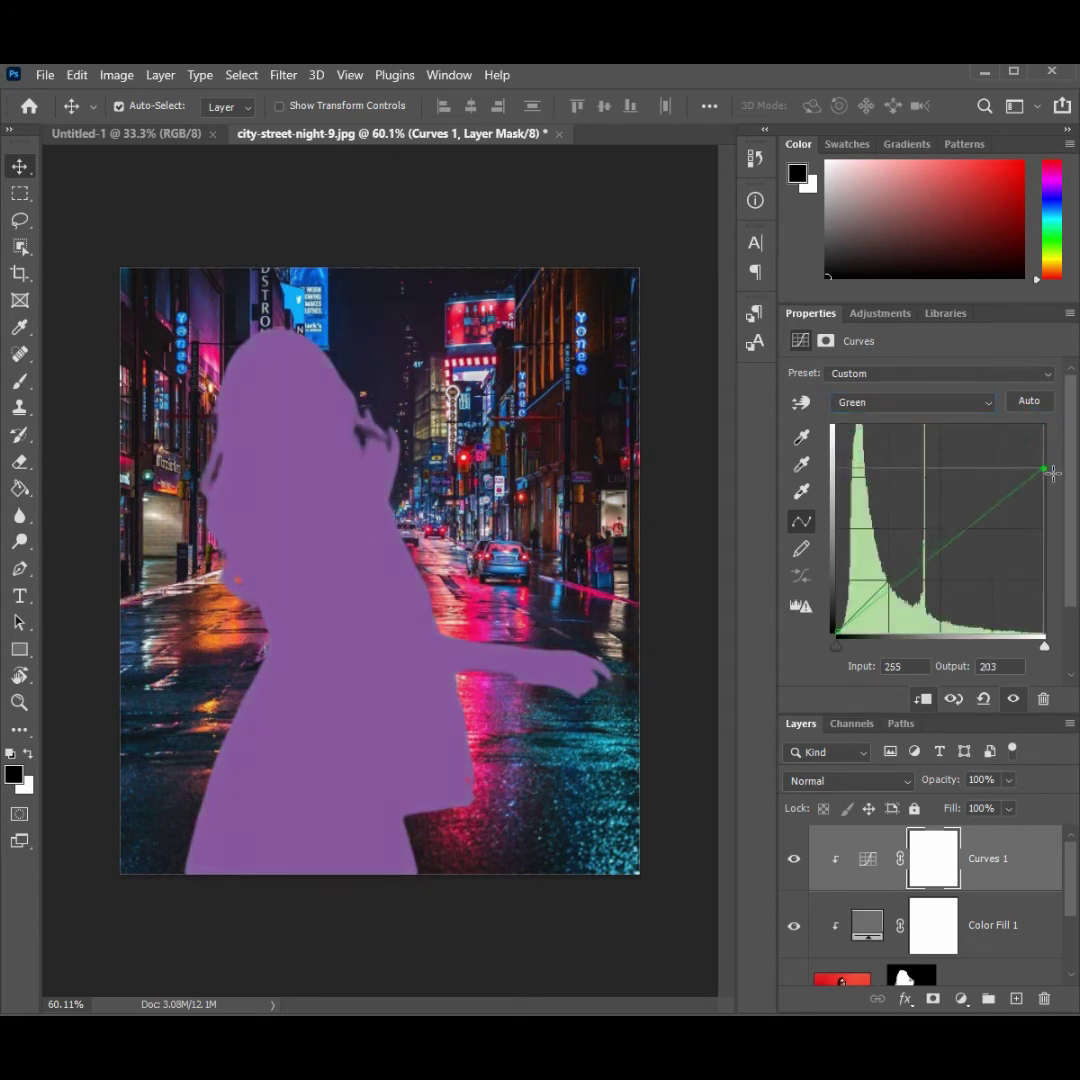
{"action": "left_click", "coordinate": [912, 402]}
{"action": "left_click", "coordinate": [882, 420]}
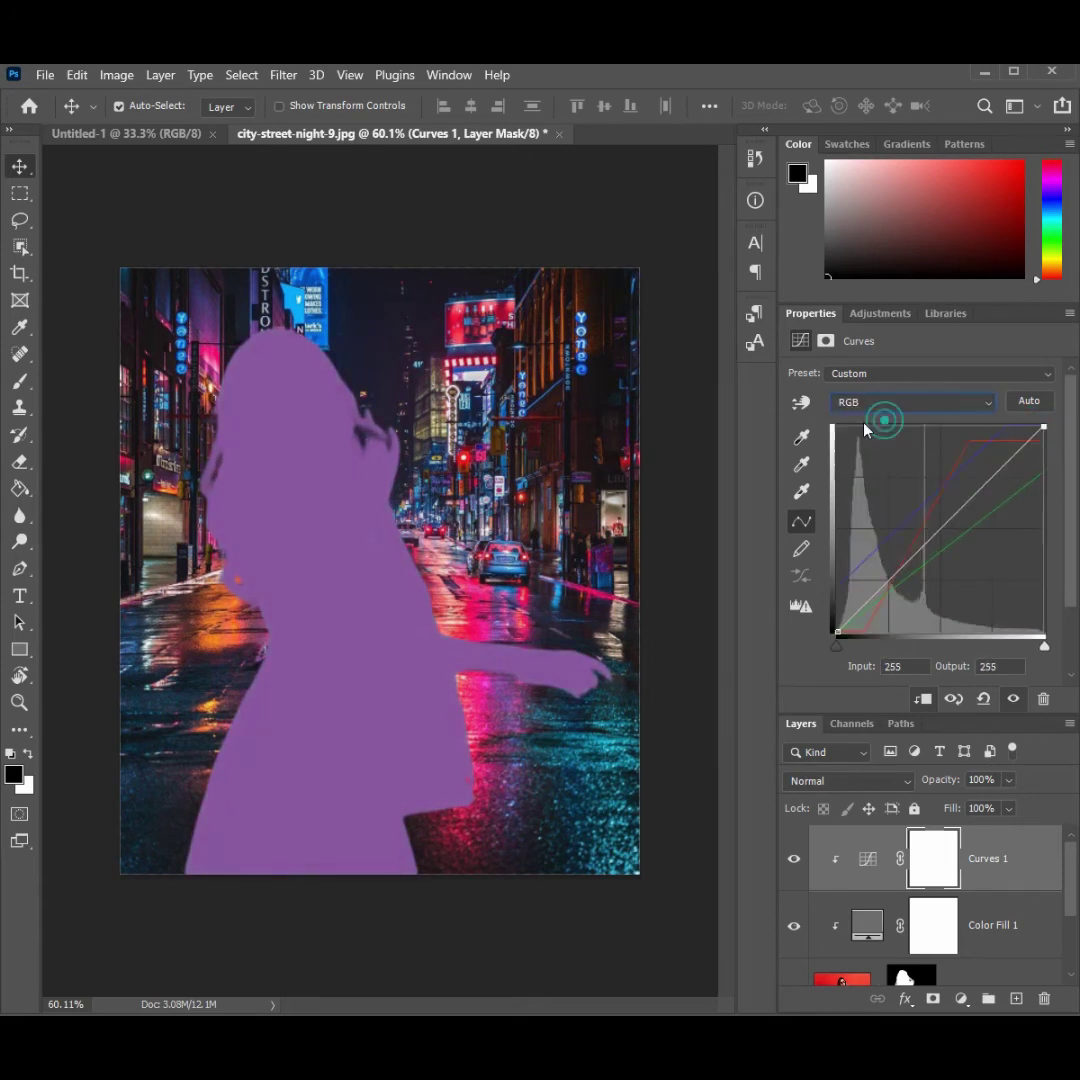
{"action": "left_click_drag", "start_coordinate": [943, 527], "coordinate": [945, 543]}
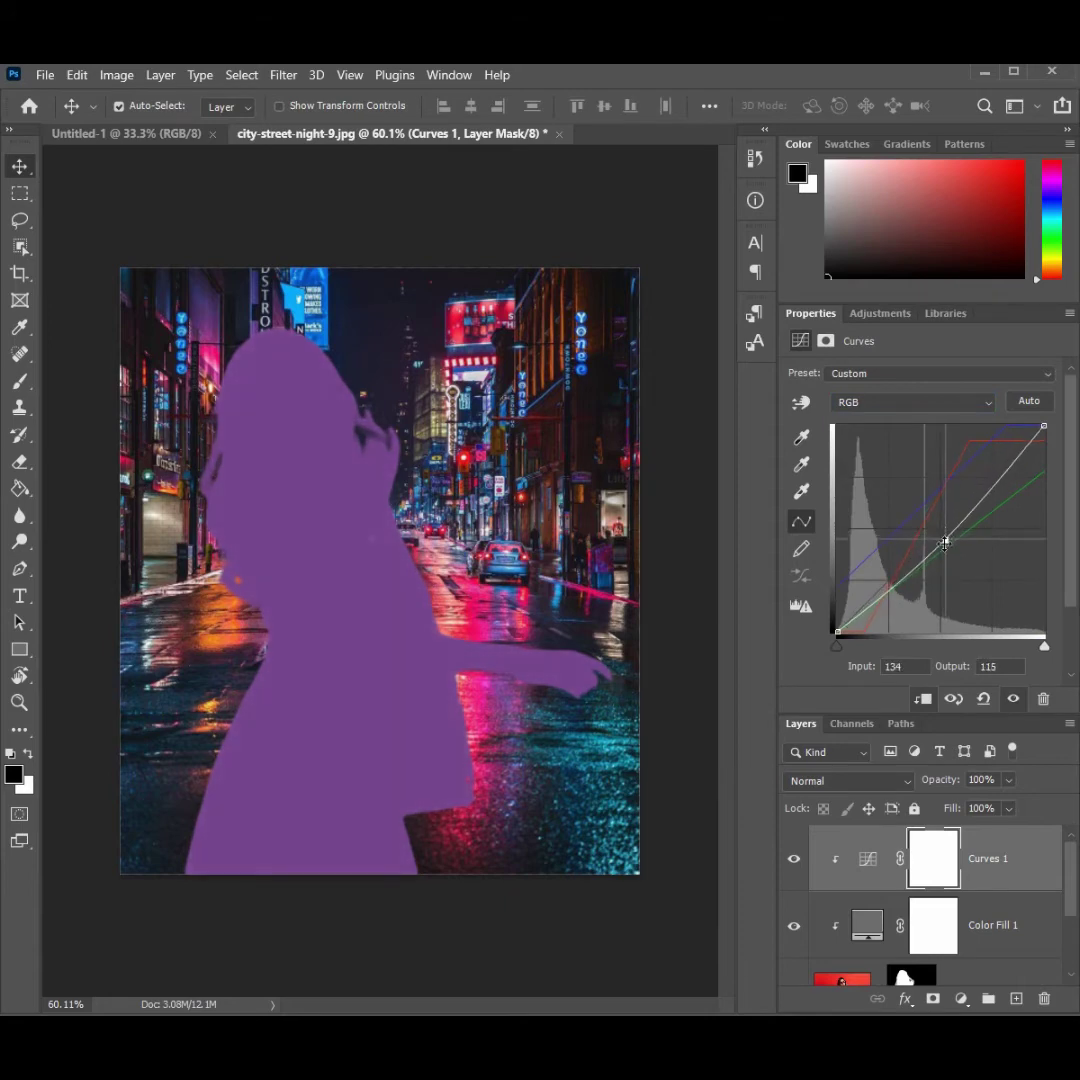
{"action": "left_click", "coordinate": [1000, 924]}
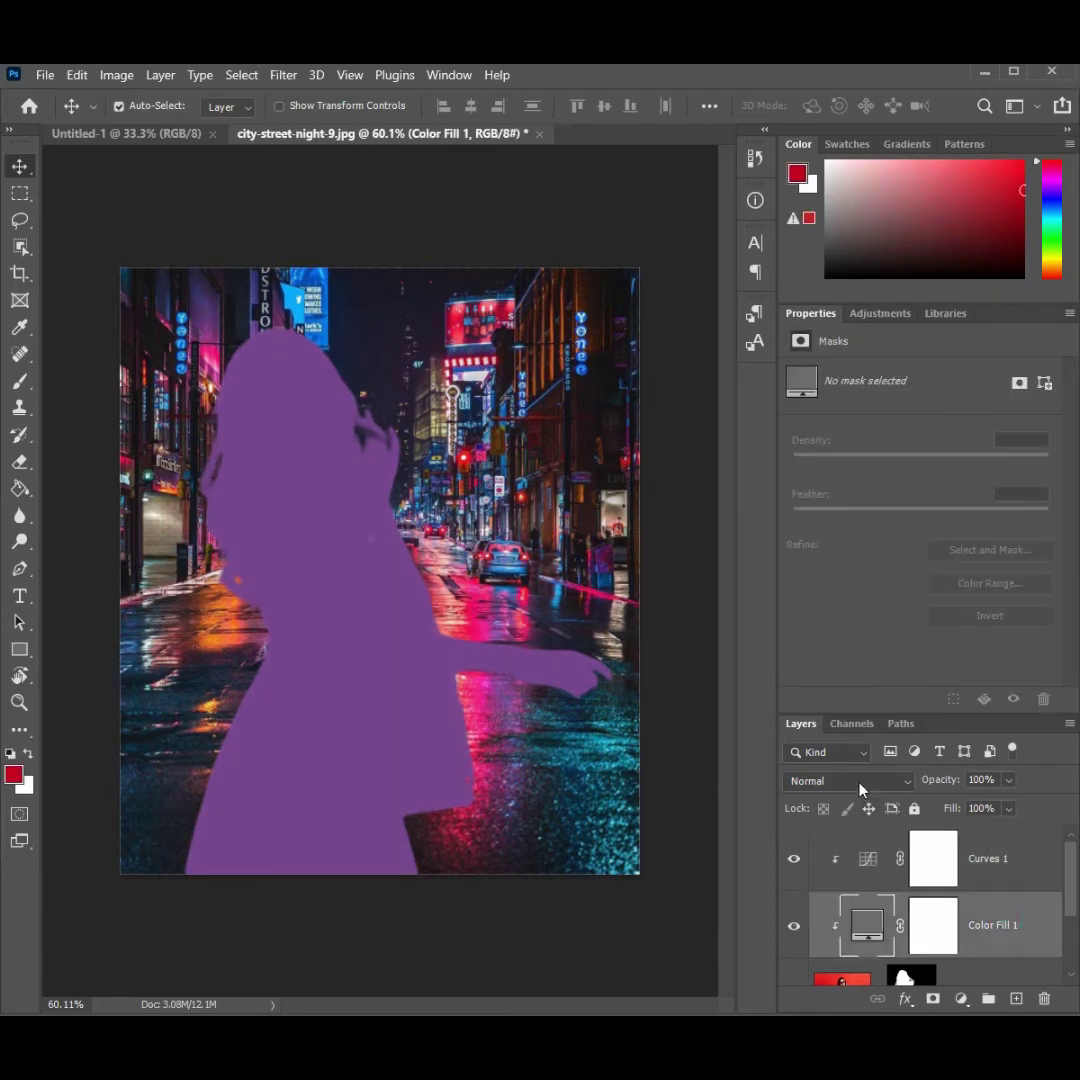
Step: Set the Color Fill 1 blend mode to Subtract, after trying Color
{"action": "left_click", "coordinate": [859, 788]}
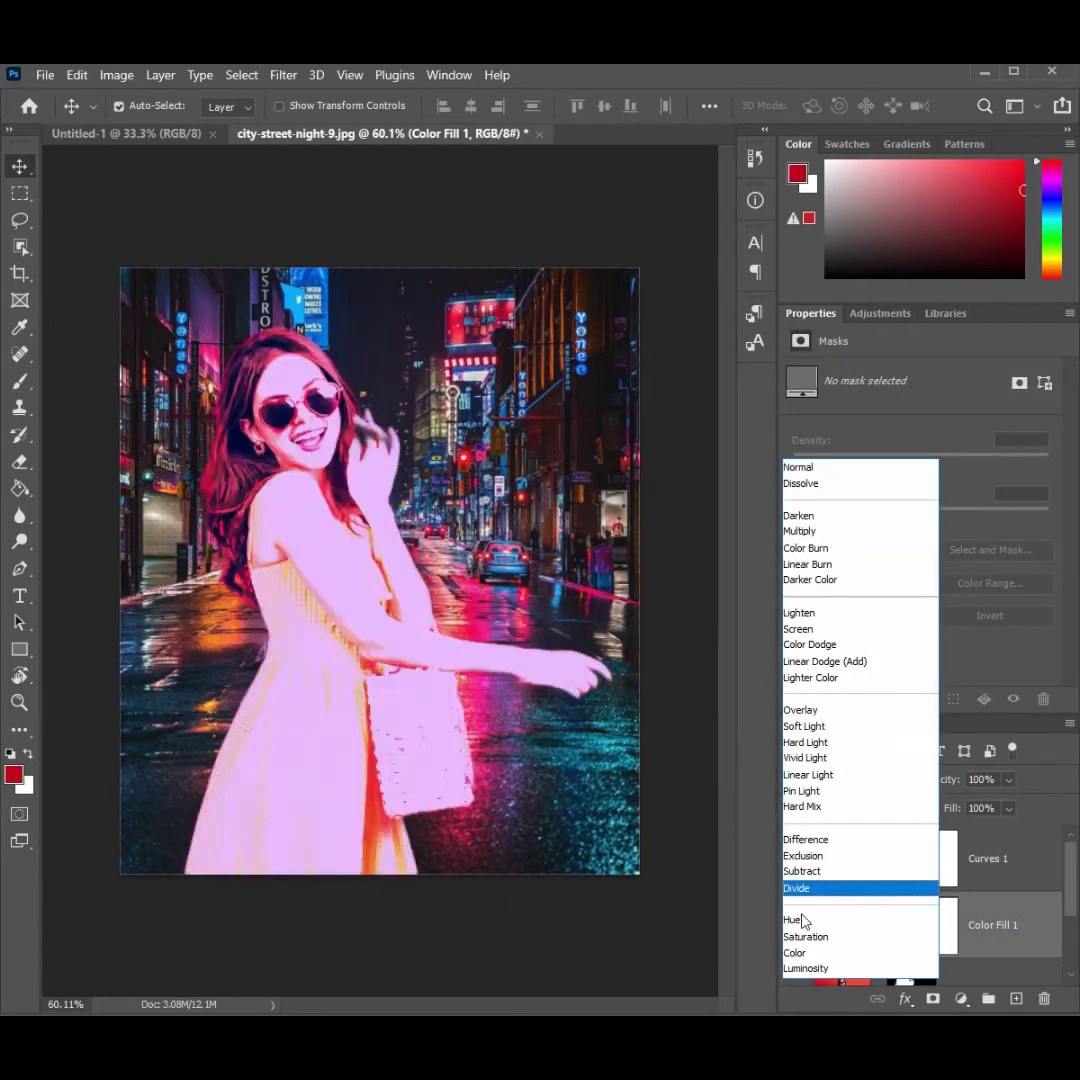
{"action": "left_click", "coordinate": [800, 953]}
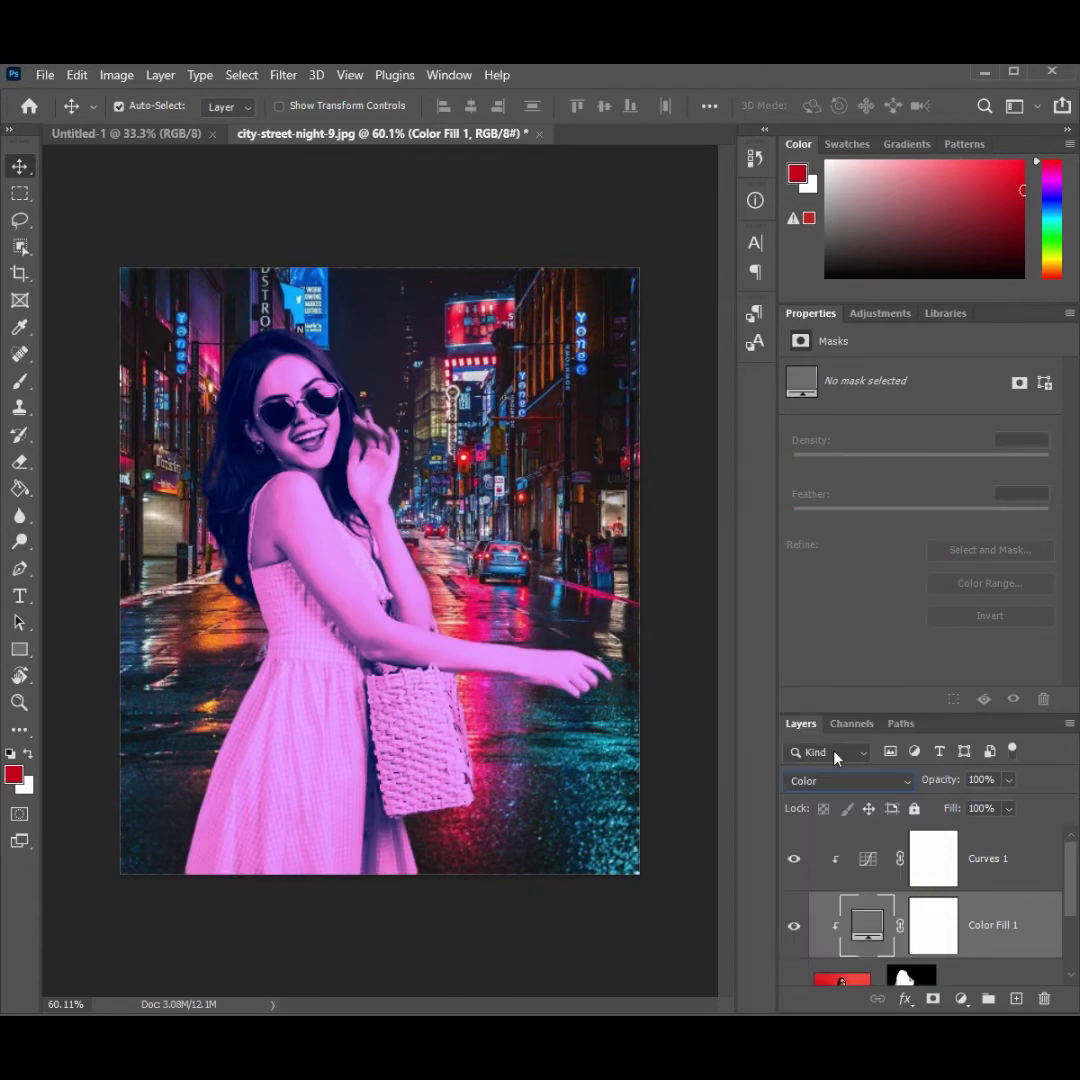
{"action": "left_click", "coordinate": [850, 779]}
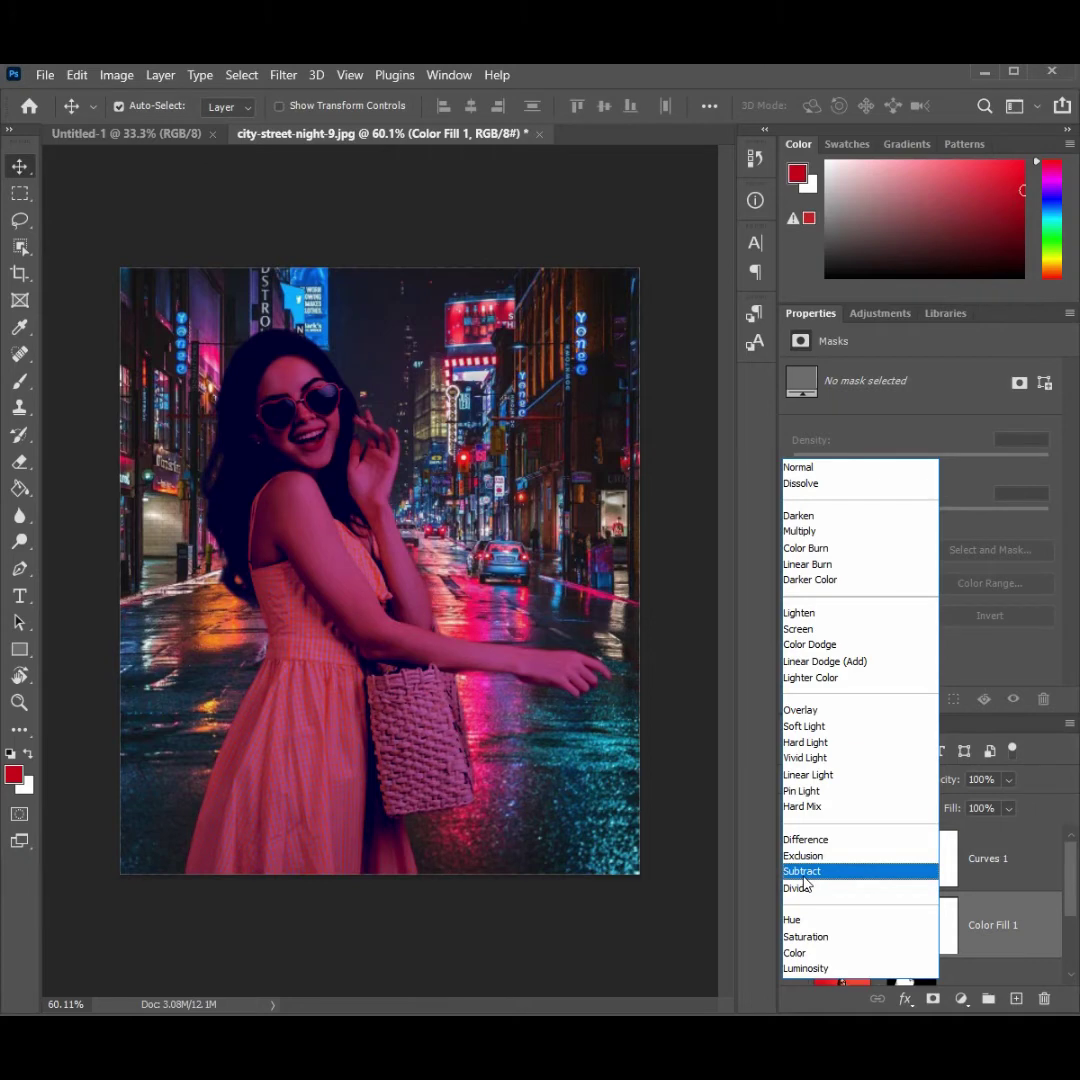
{"action": "left_click", "coordinate": [803, 876]}
Step: Compare Curves 1 and Color Fill 1 by toggling visibility, then target the Color Fill 1 mask
{"action": "left_click", "coordinate": [1028, 870]}
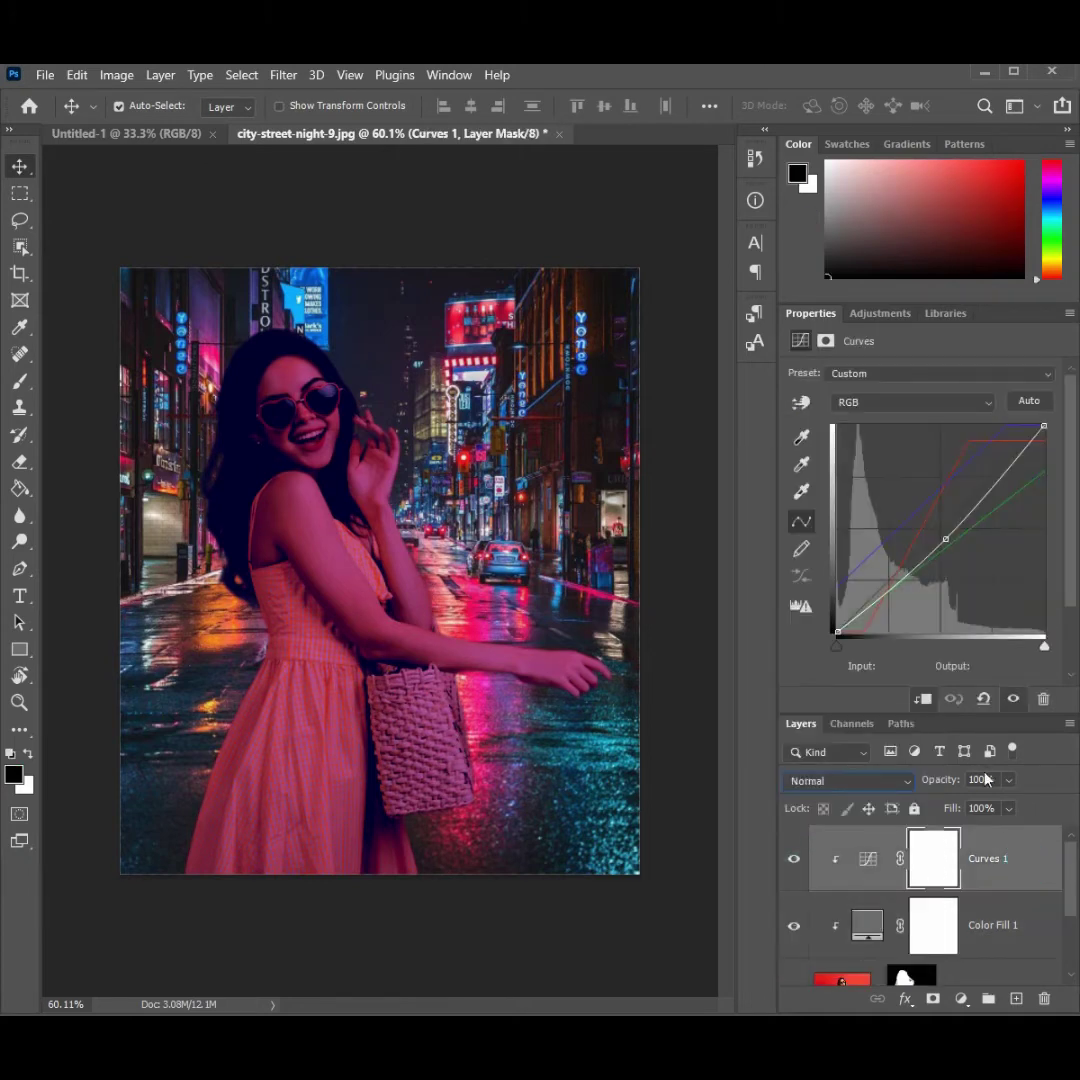
{"action": "left_click", "coordinate": [794, 859]}
{"action": "left_click", "coordinate": [794, 859]}
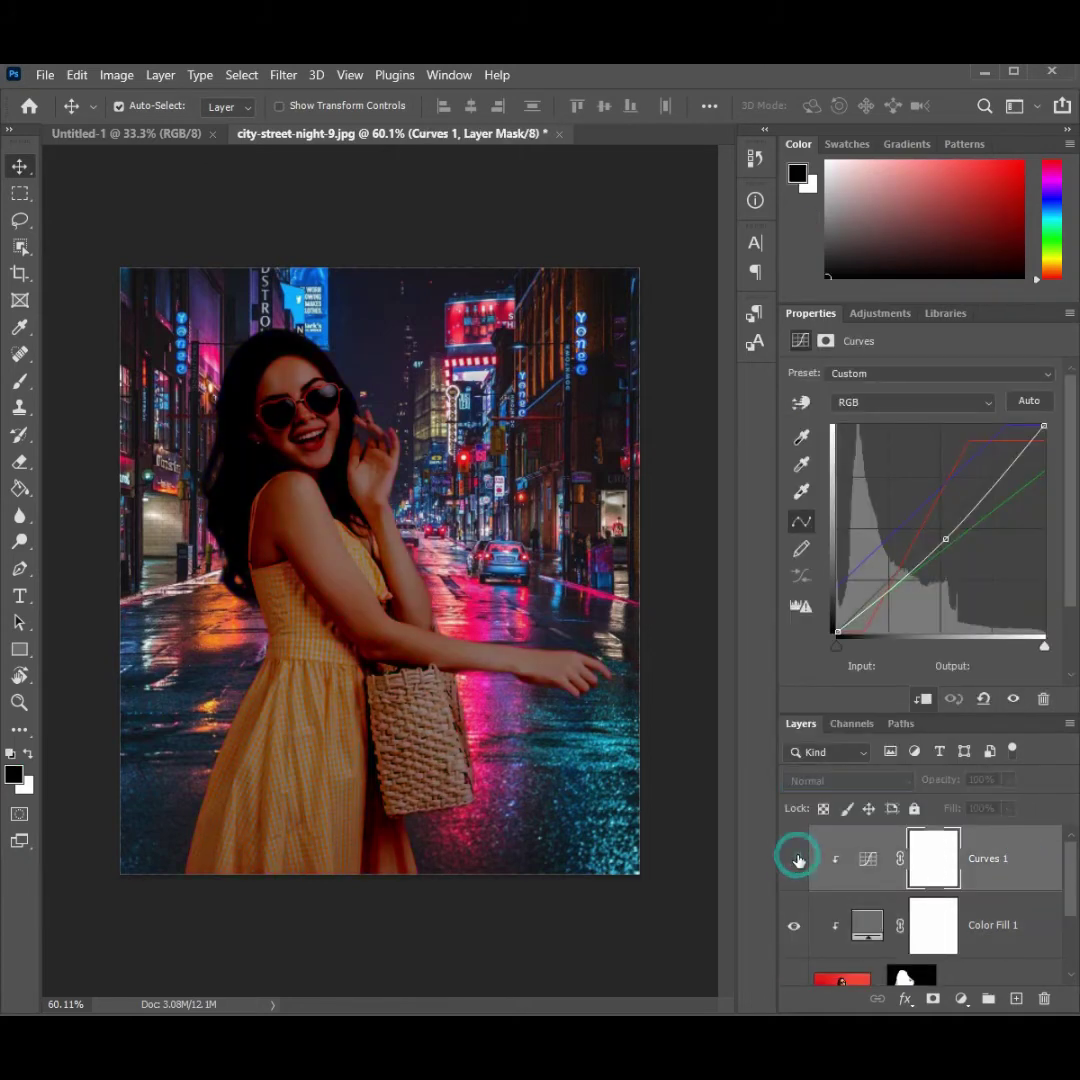
{"action": "left_click", "coordinate": [987, 776]}
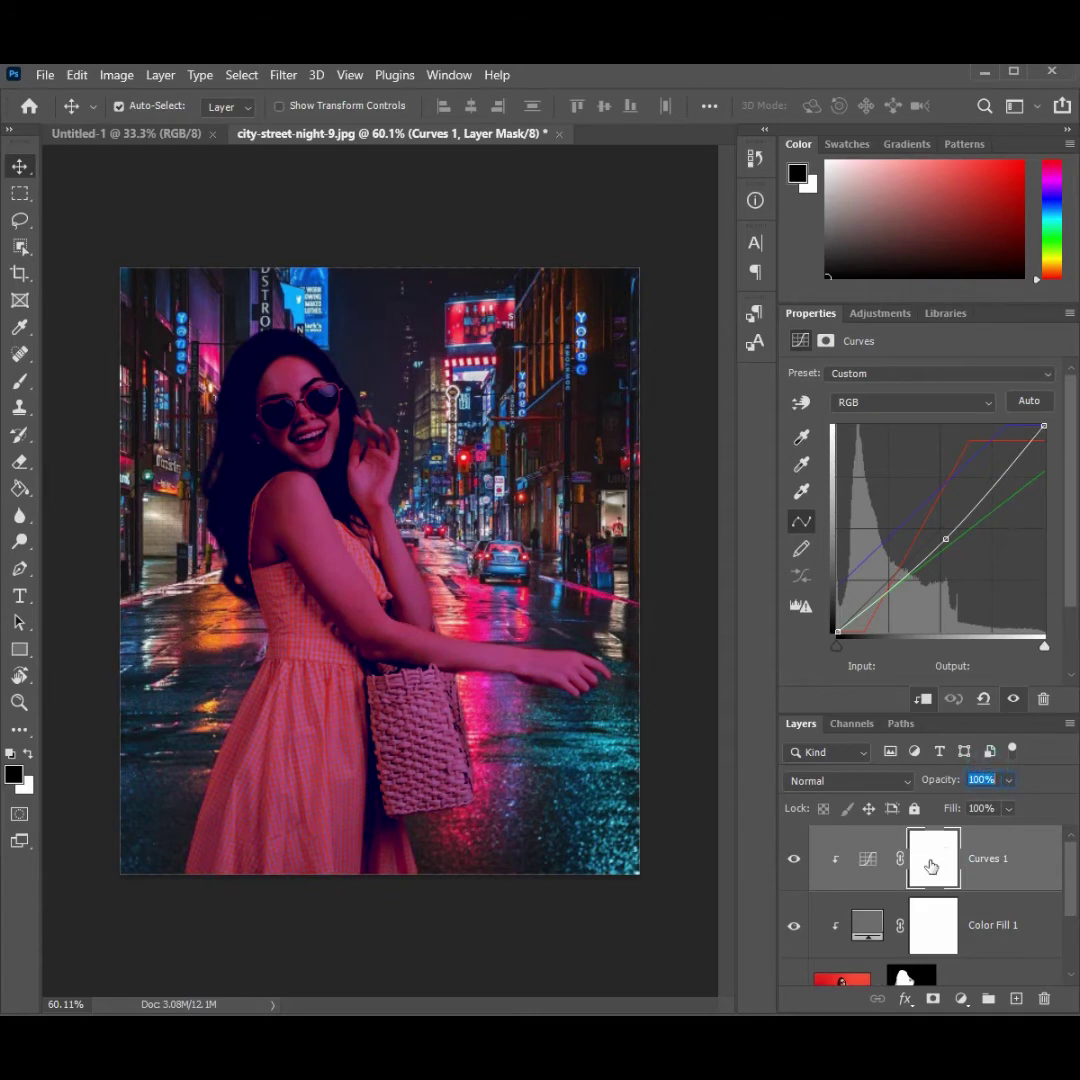
{"action": "type", "text": "50"}
{"action": "left_click", "coordinate": [985, 925]}
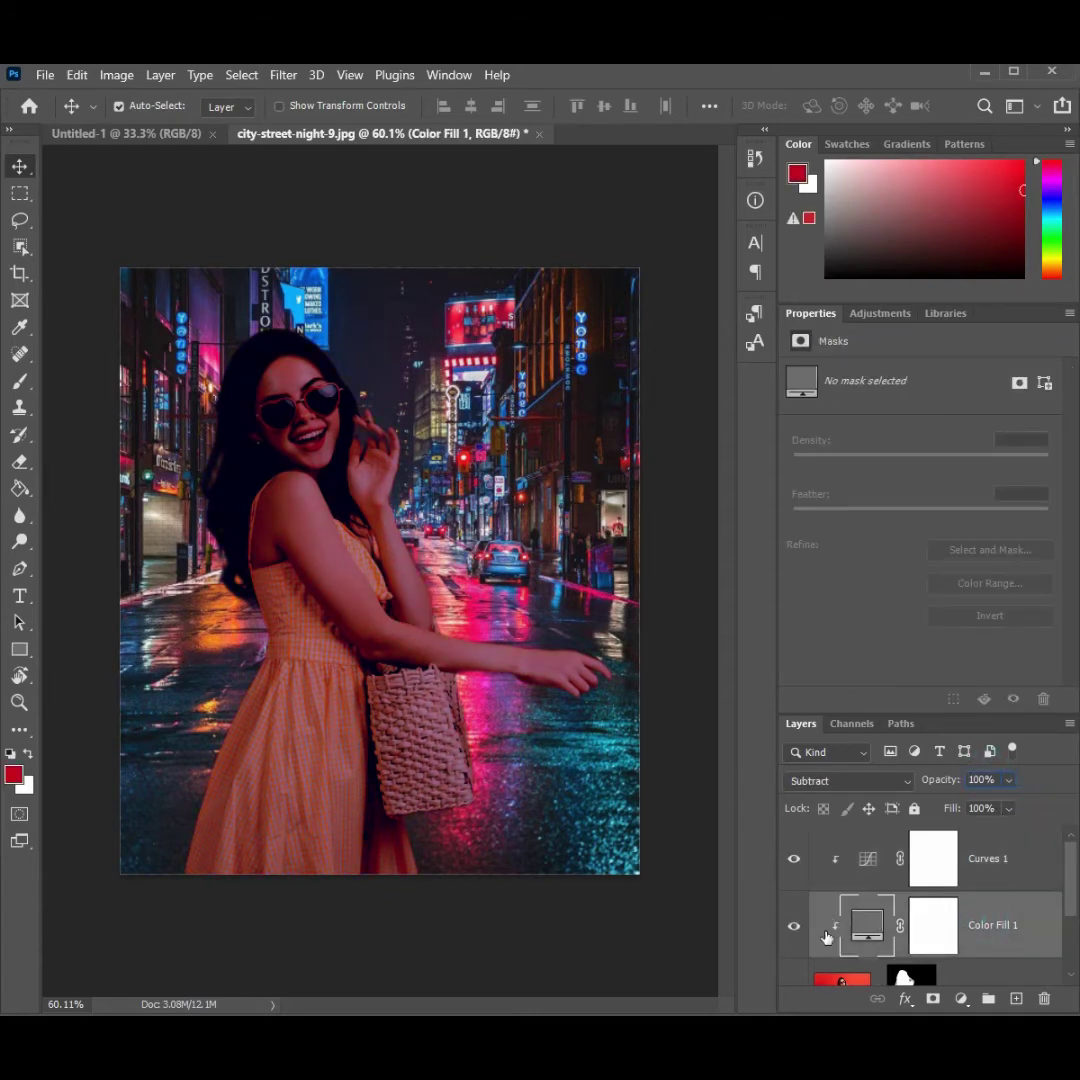
{"action": "left_click", "coordinate": [794, 926]}
{"action": "left_click", "coordinate": [794, 926]}
{"action": "left_click", "coordinate": [933, 925]}
{"action": "left_click", "coordinate": [19, 488]}
Step: Fill the Color Fill 1 mask with black and set up a soft 80 px white brush
{"action": "left_click", "coordinate": [348, 486]}
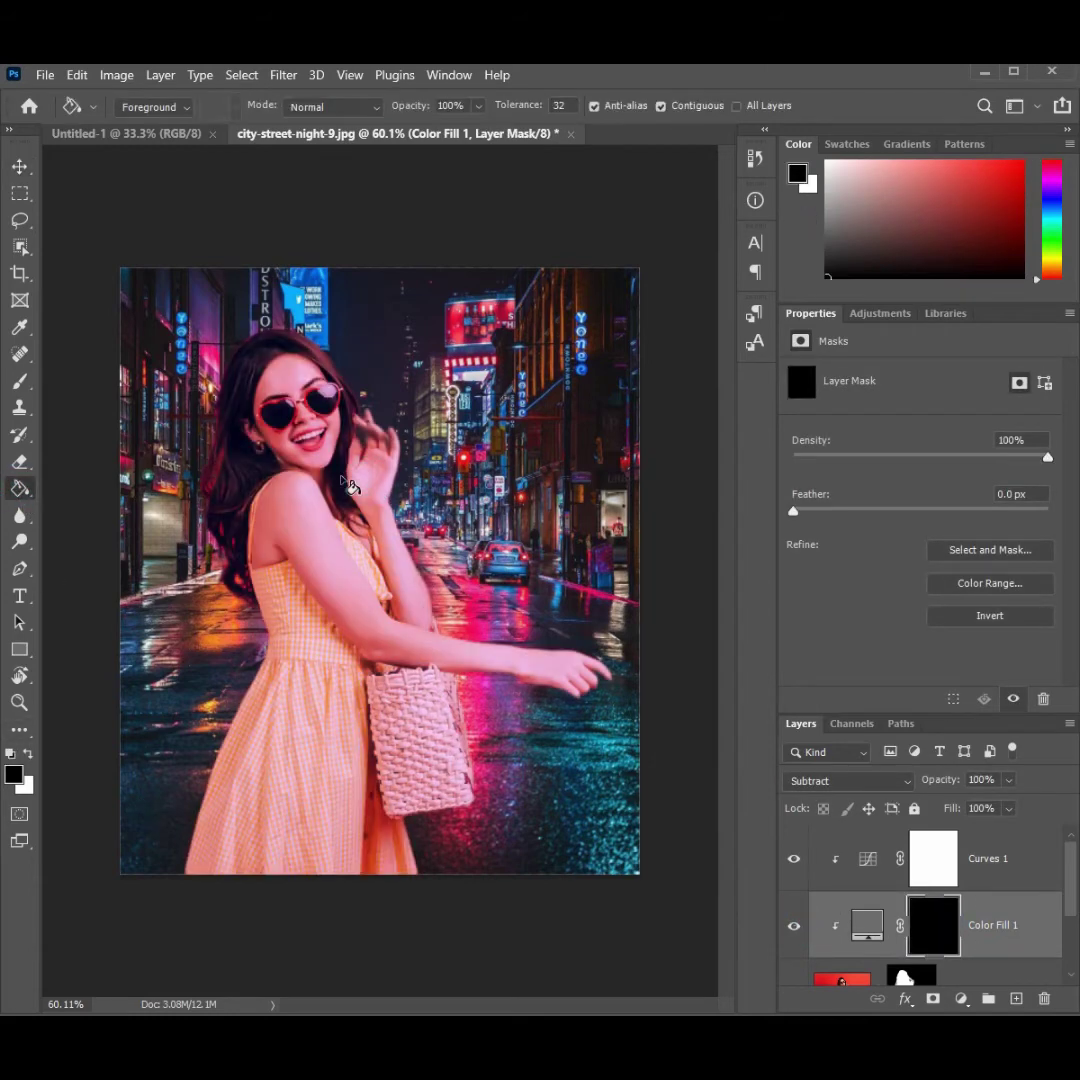
{"action": "left_click", "coordinate": [19, 381]}
{"action": "right_click", "coordinate": [388, 424]}
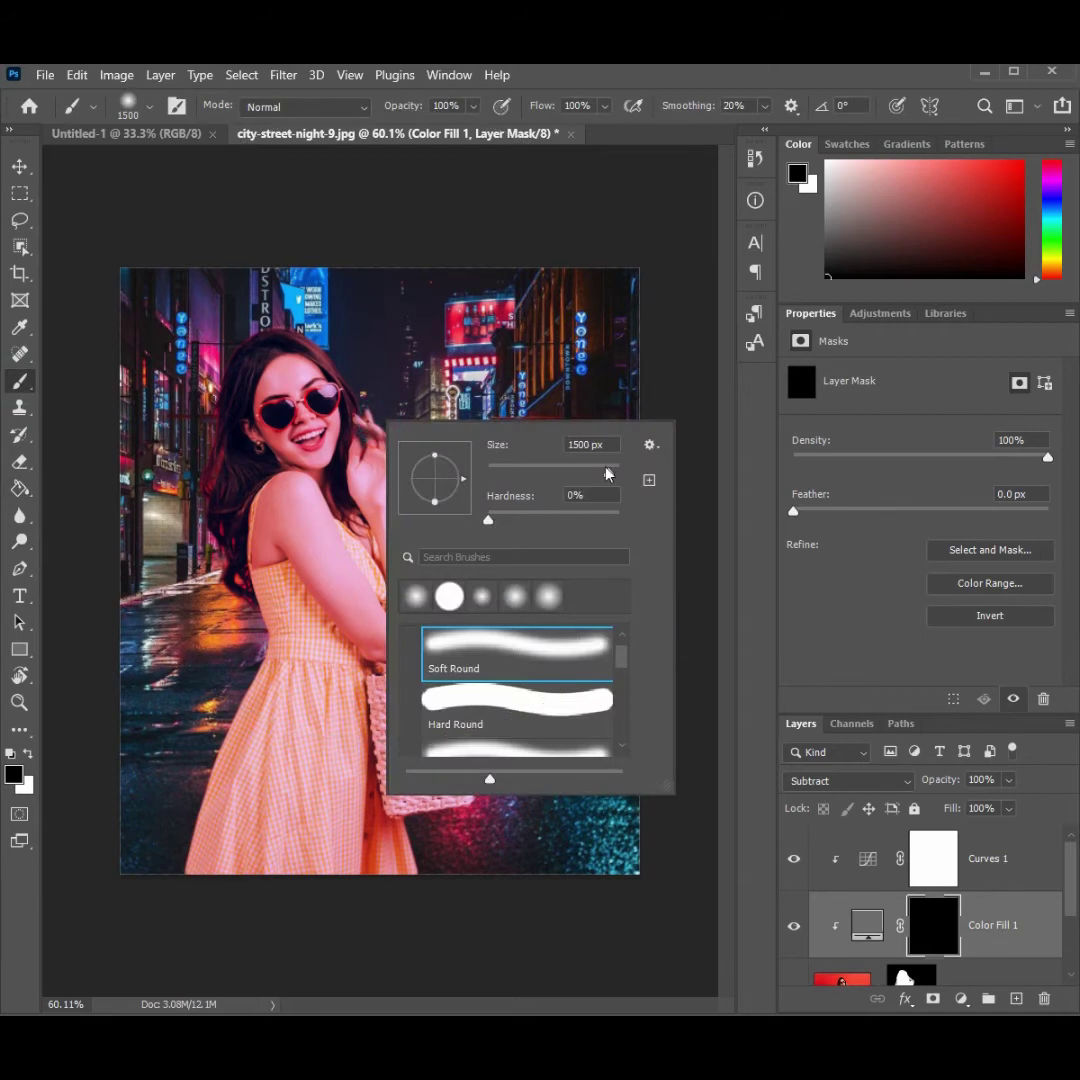
{"action": "left_click_drag", "start_coordinate": [519, 463], "coordinate": [515, 465]}
{"action": "type", "text": "80"}
{"action": "key", "text": "Return"}
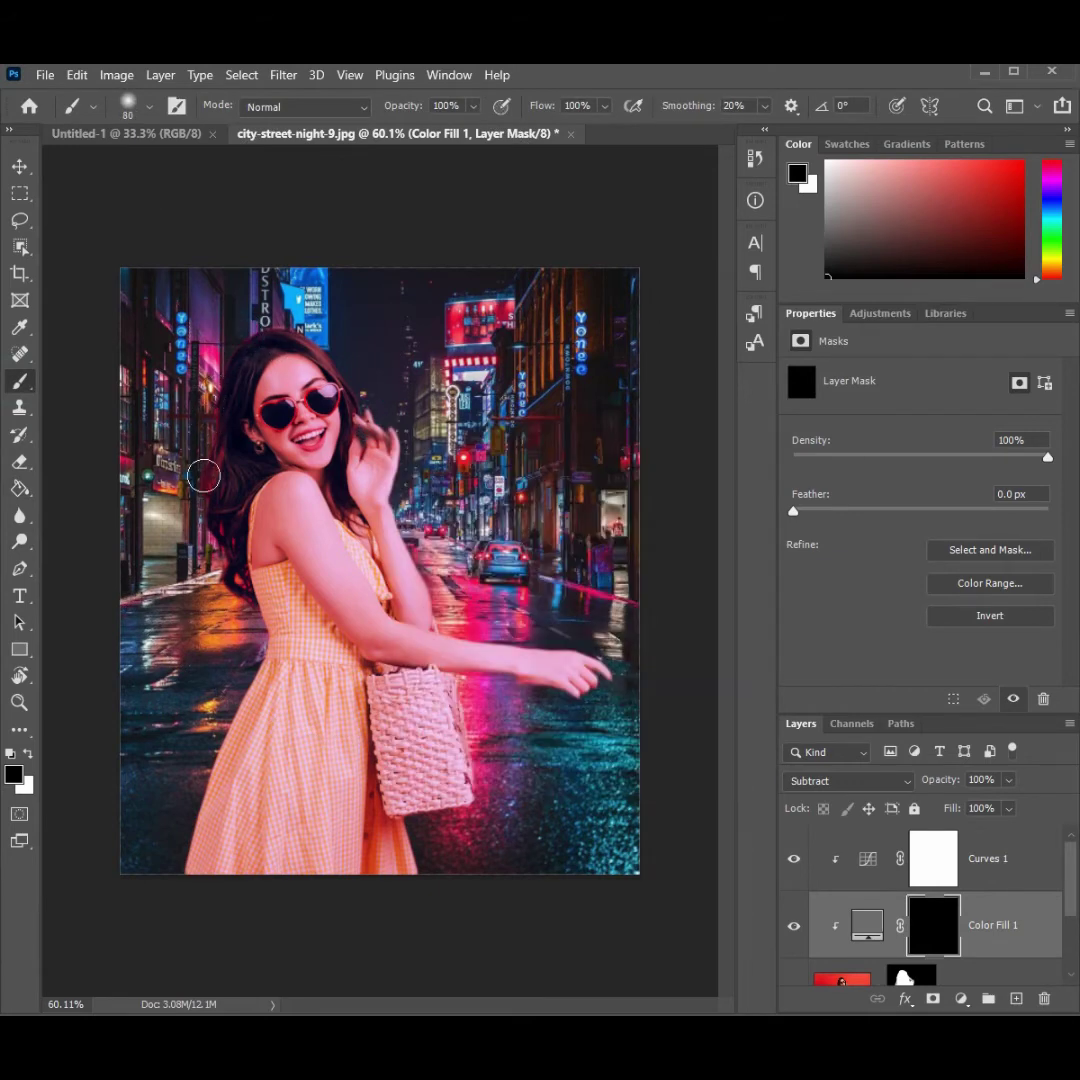
{"action": "left_click", "coordinate": [27, 755]}
{"action": "type", "text": "40"}
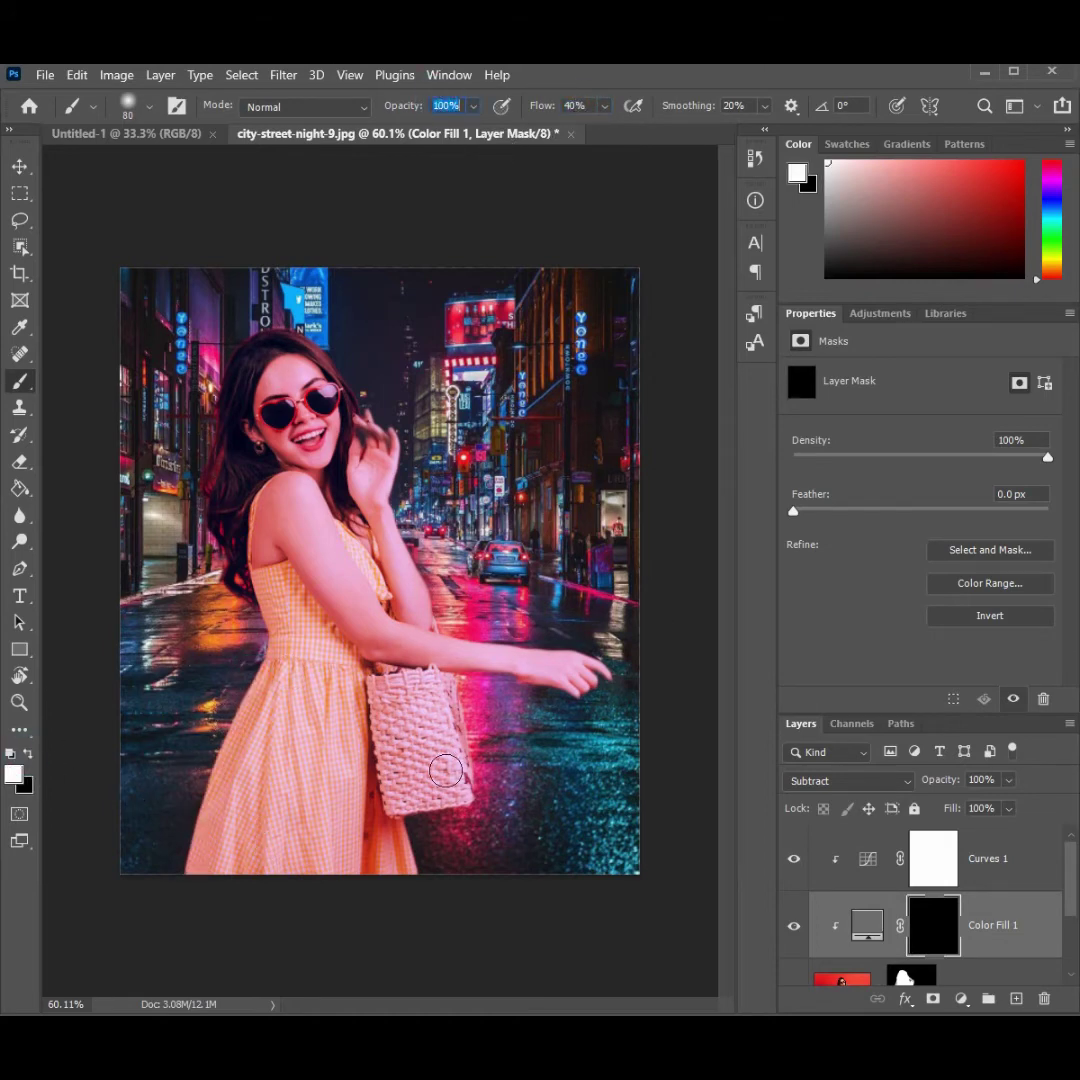
{"action": "right_click", "coordinate": [476, 783]}
{"action": "key", "text": "Return"}
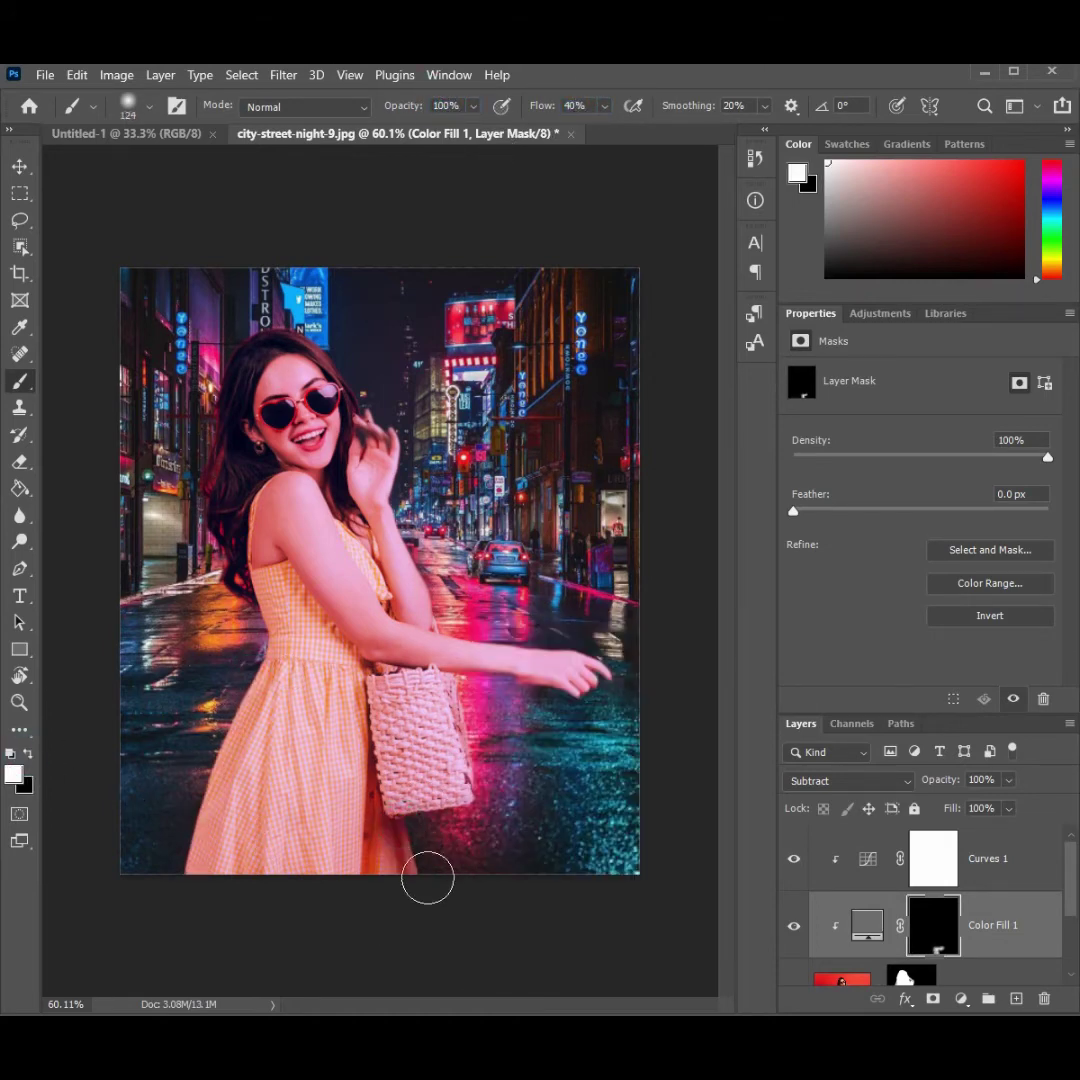
Step: Paint the woman's figure white into the Color Fill 1 mask, then select Curves 1
{"action": "left_click_drag", "start_coordinate": [183, 787], "coordinate": [325, 620]}
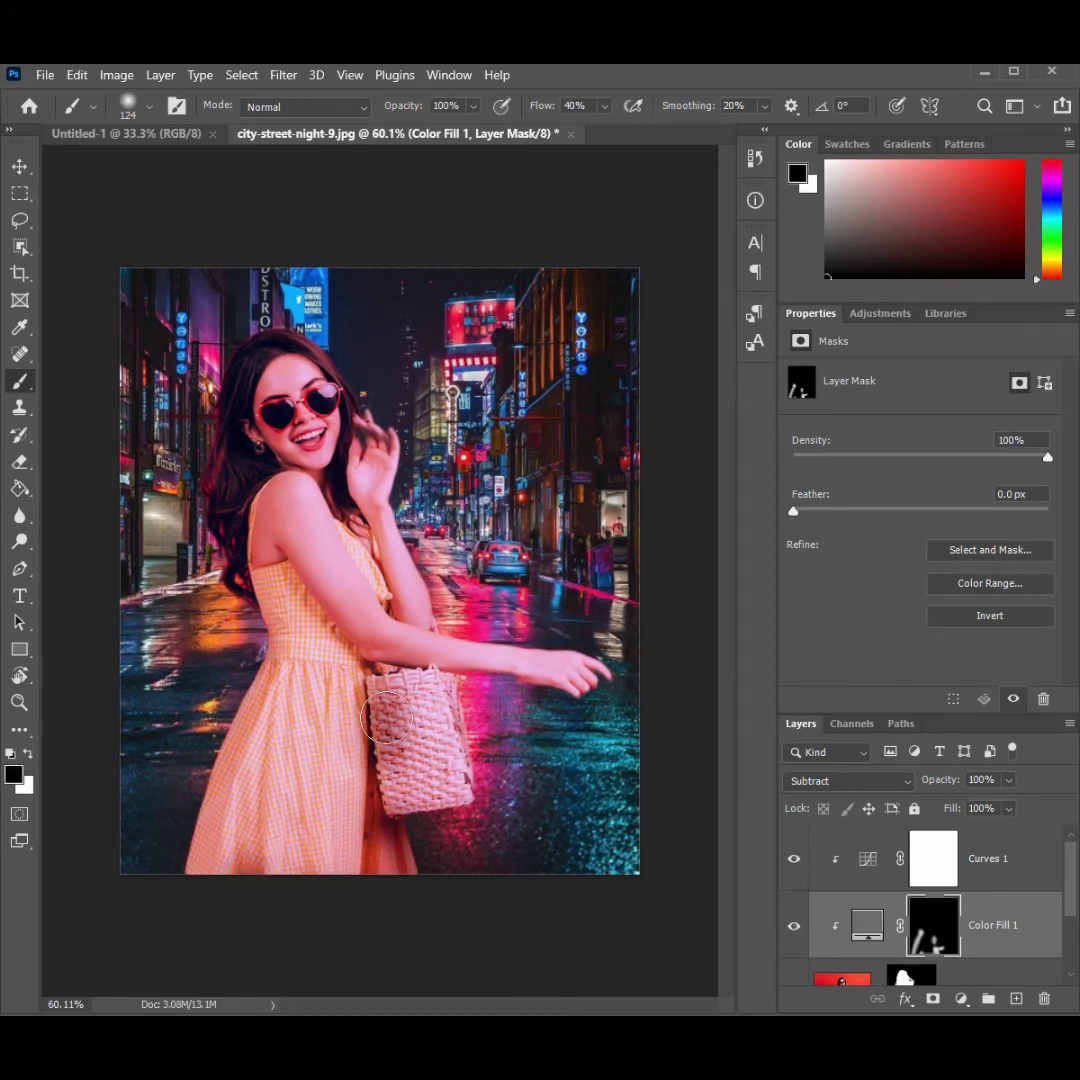
{"action": "mouse_move", "coordinate": [325, 711]}
{"action": "left_mouse_down"}
{"action": "mouse_move", "coordinate": [271, 571]}
{"action": "mouse_move", "coordinate": [299, 649]}
{"action": "left_mouse_up"}
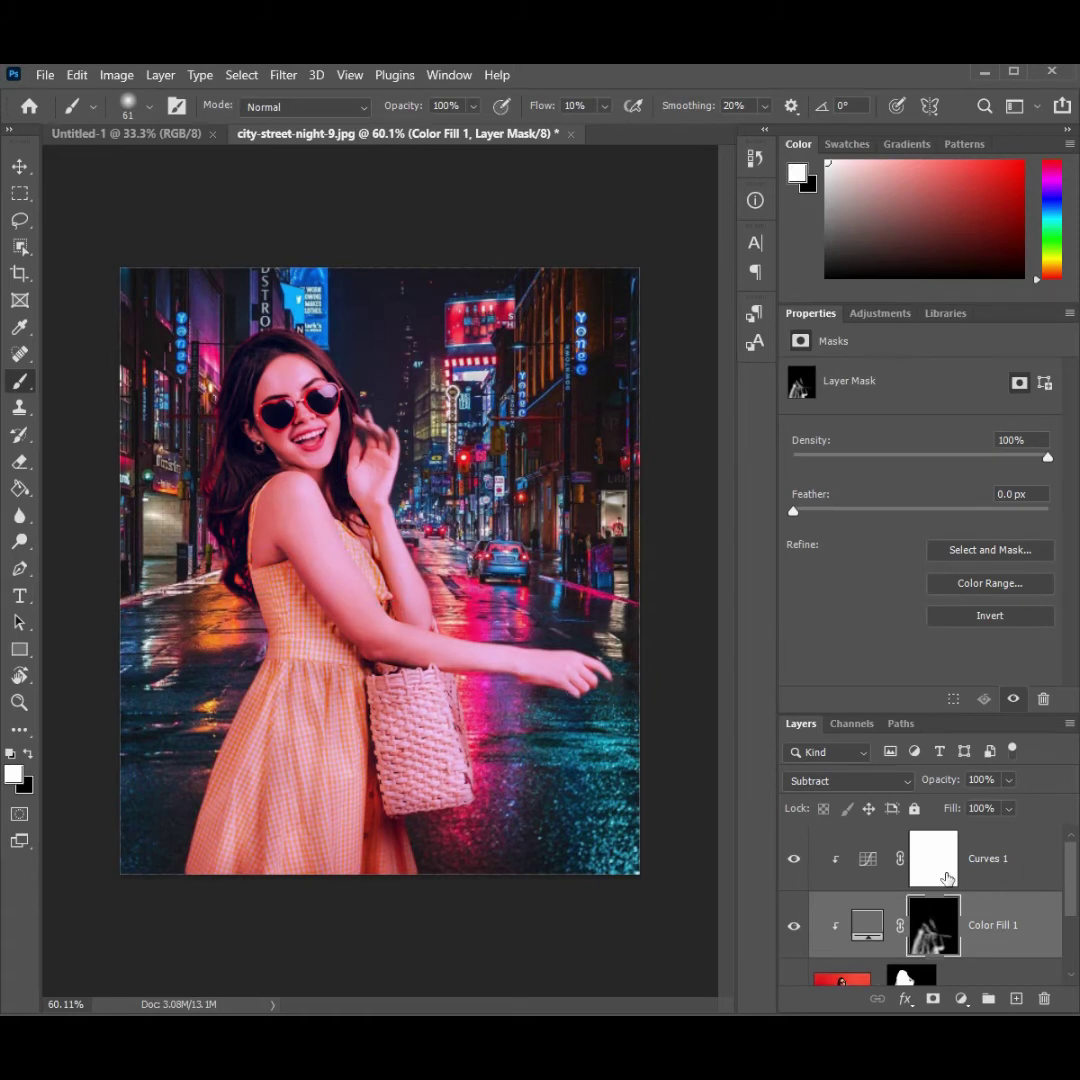
{"action": "left_click", "coordinate": [1015, 856]}
{"action": "key", "text": "v"}
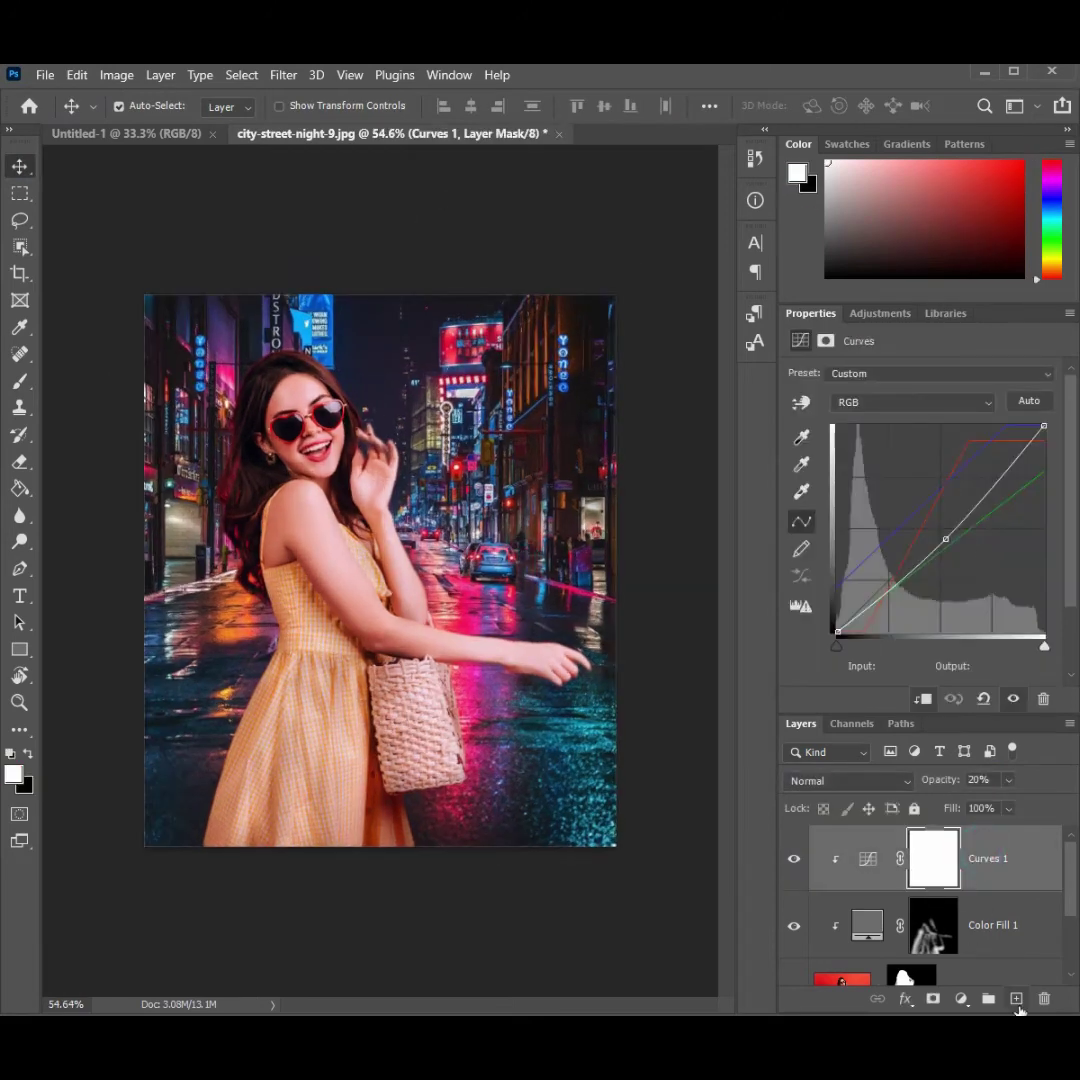
Step: Add a Gradient Fill layer using the blue-to-magenta Purple_03 preset from Purples
{"action": "left_click", "coordinate": [794, 926]}
{"action": "left_click", "coordinate": [961, 998]}
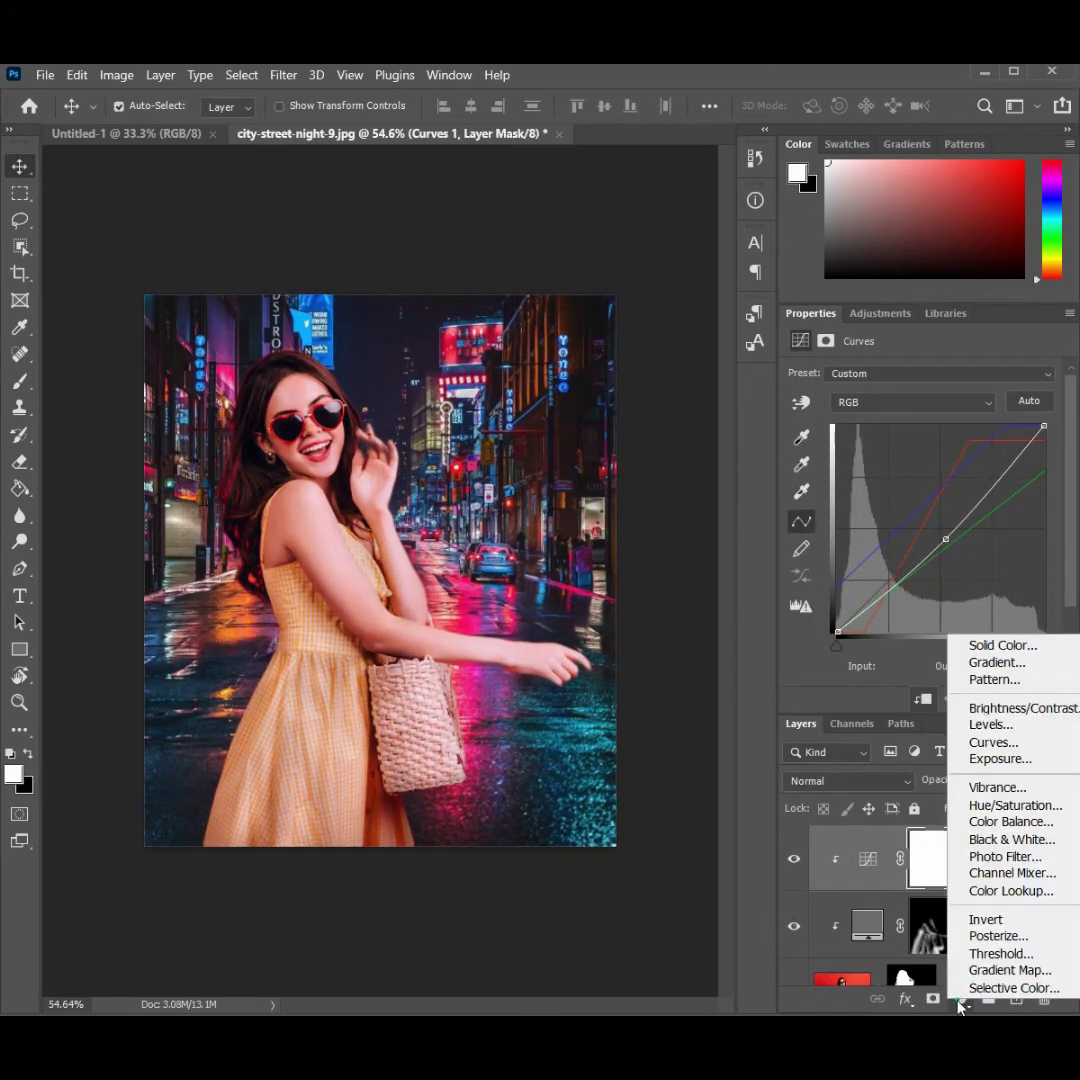
{"action": "left_click", "coordinate": [1020, 664]}
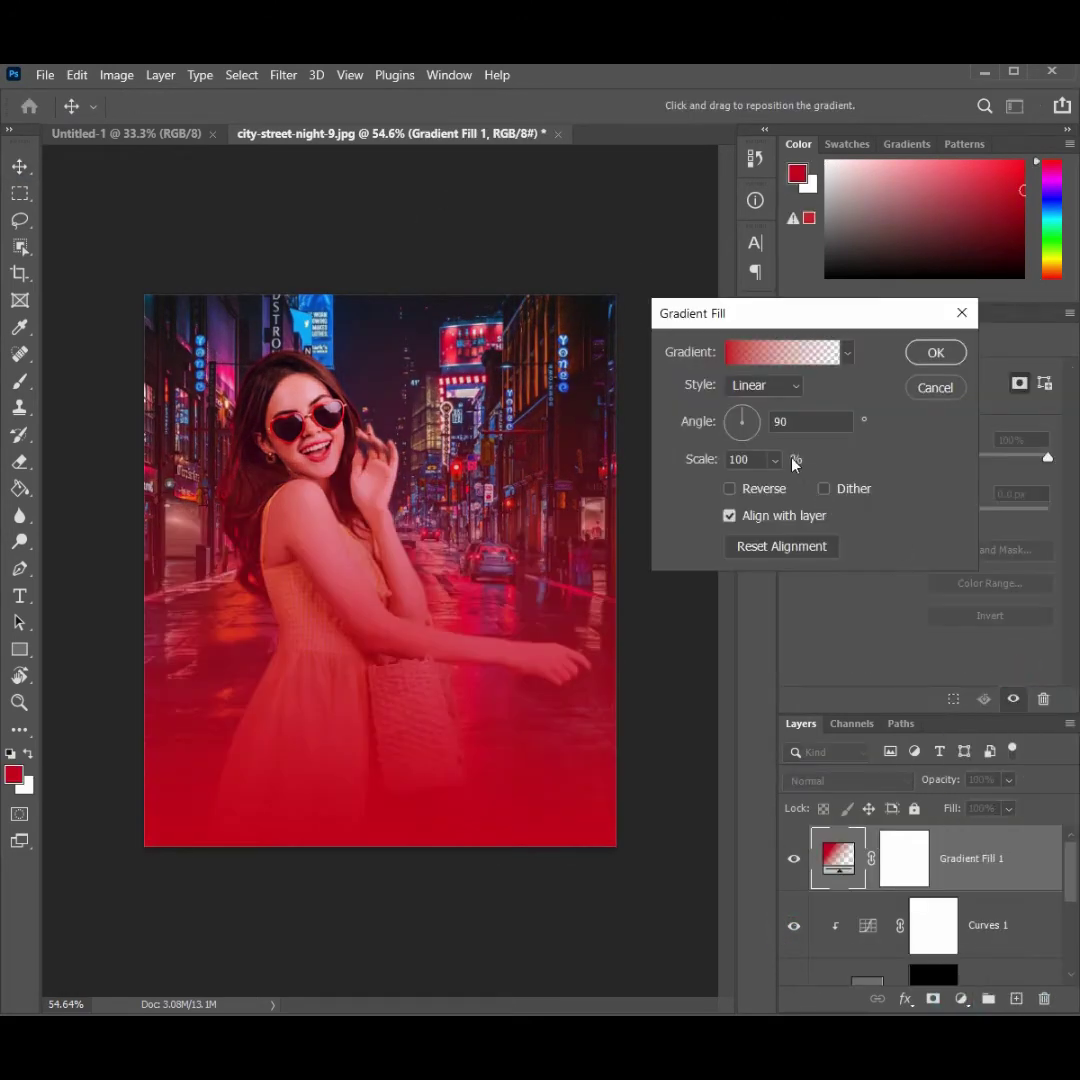
{"action": "left_click", "coordinate": [778, 355]}
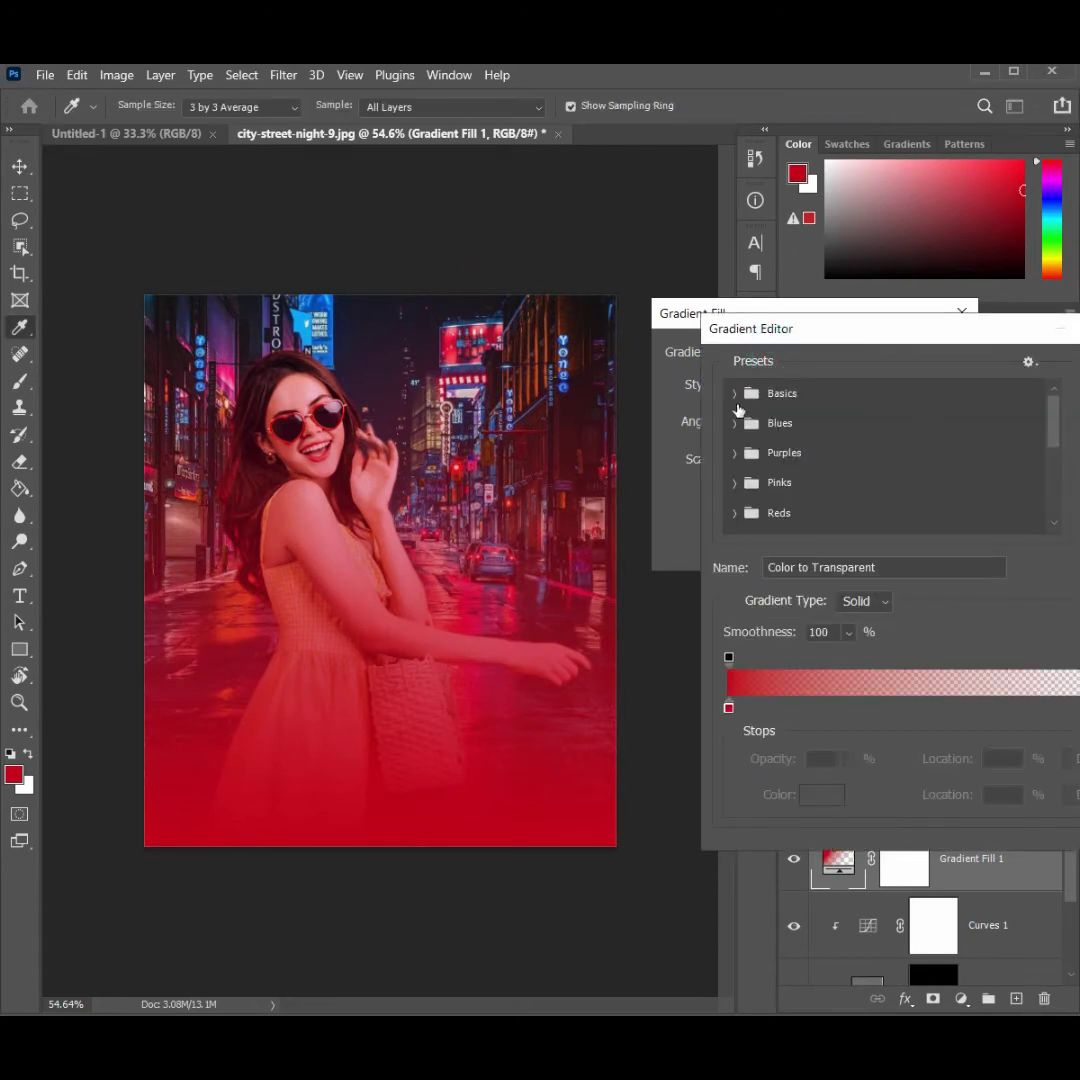
{"action": "left_click", "coordinate": [735, 422]}
{"action": "scroll", "coordinate": [737, 430], "scroll_direction": "down", "scroll_amount": 1}
{"action": "scroll", "coordinate": [740, 445], "scroll_direction": "down", "scroll_amount": 1}
{"action": "scroll", "coordinate": [743, 465], "scroll_direction": "down", "scroll_amount": 1}
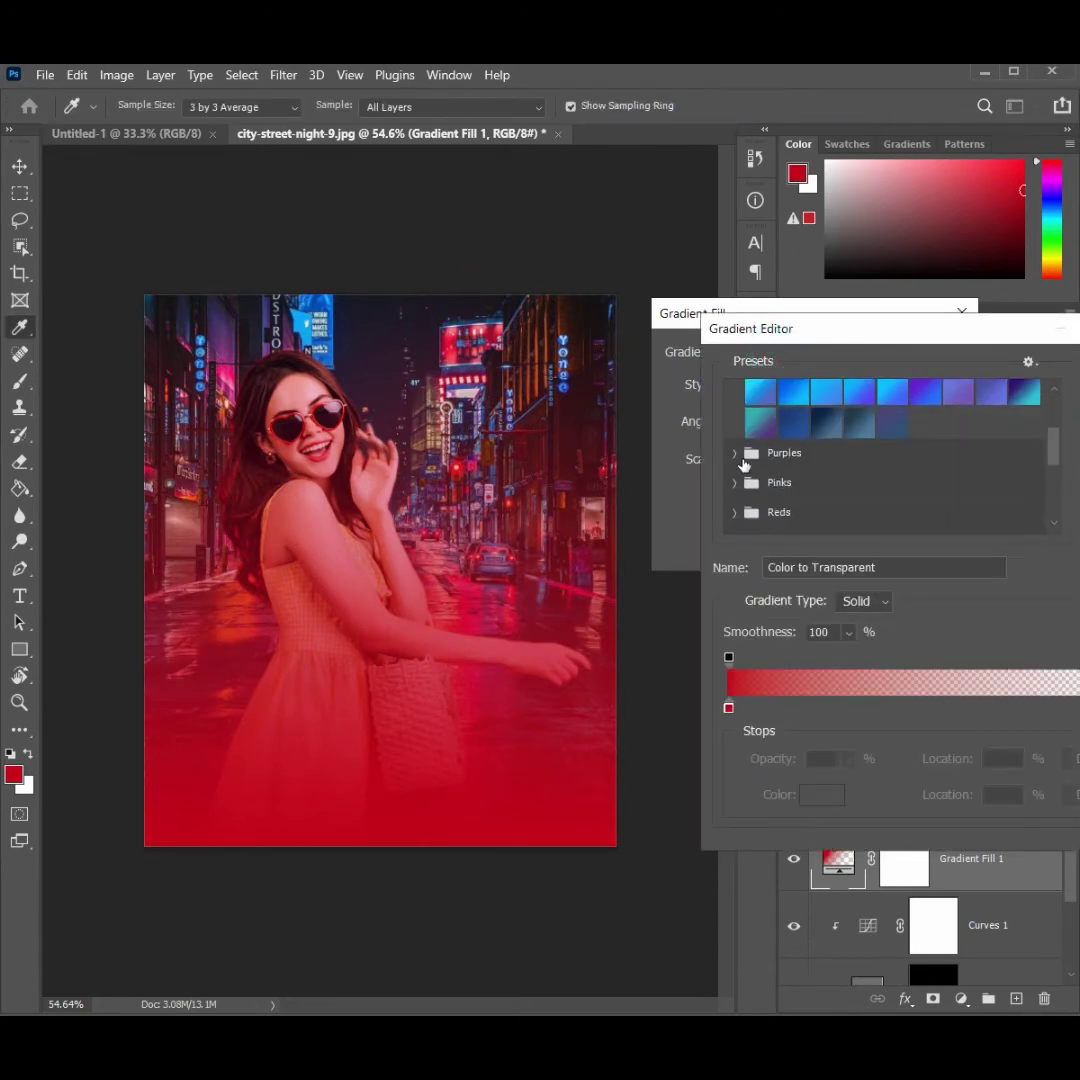
{"action": "left_click", "coordinate": [735, 453]}
{"action": "left_click", "coordinate": [827, 487]}
{"action": "left_click", "coordinate": [1076, 375]}
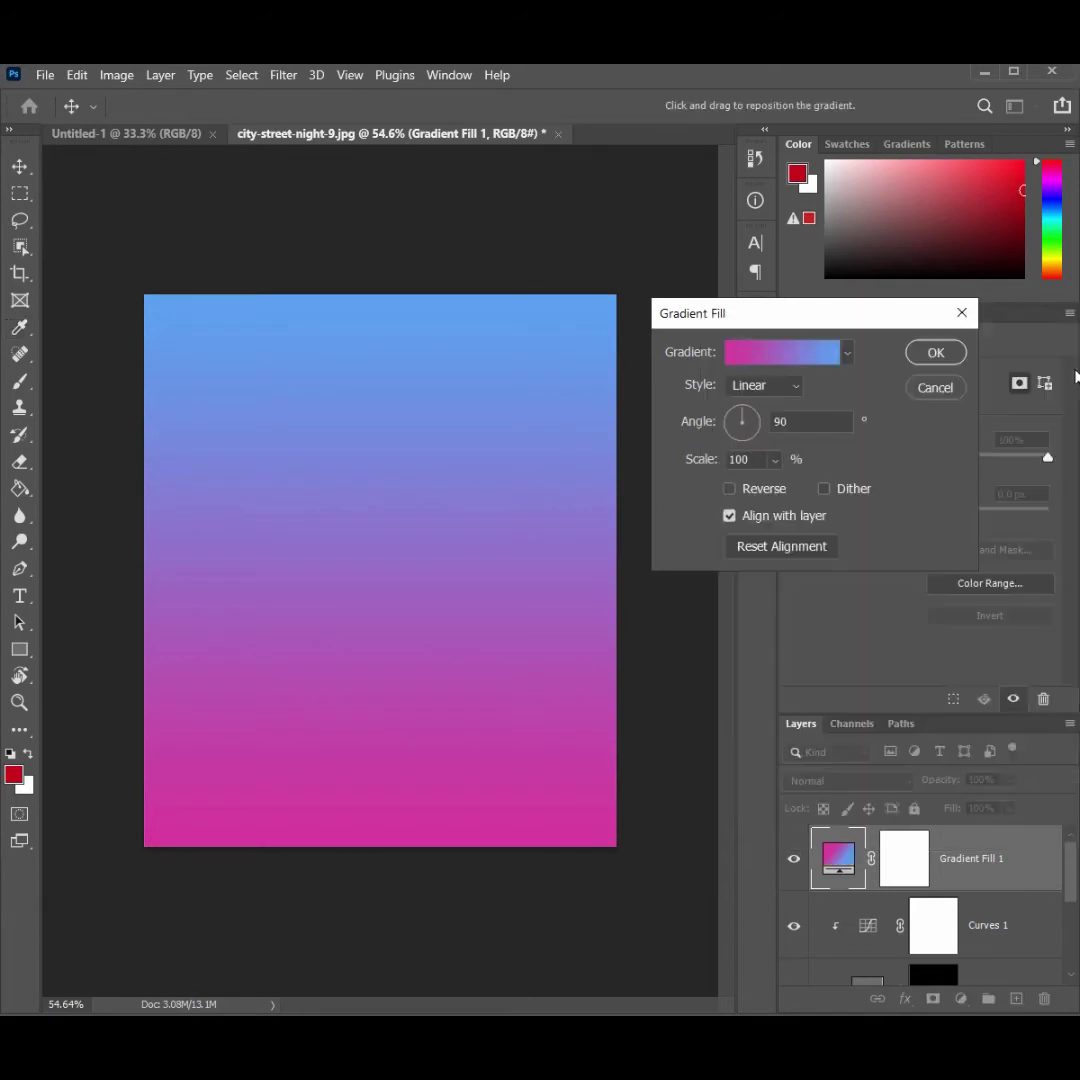
Step: Keep the gradient linear, rotate it to about 3.15°, and apply the fill
{"action": "left_click", "coordinate": [797, 392]}
{"action": "left_click", "coordinate": [750, 405]}
{"action": "mouse_move", "coordinate": [762, 432]}
{"action": "left_mouse_down"}
{"action": "mouse_move", "coordinate": [750, 422]}
{"action": "mouse_move", "coordinate": [765, 428]}
{"action": "left_mouse_up"}
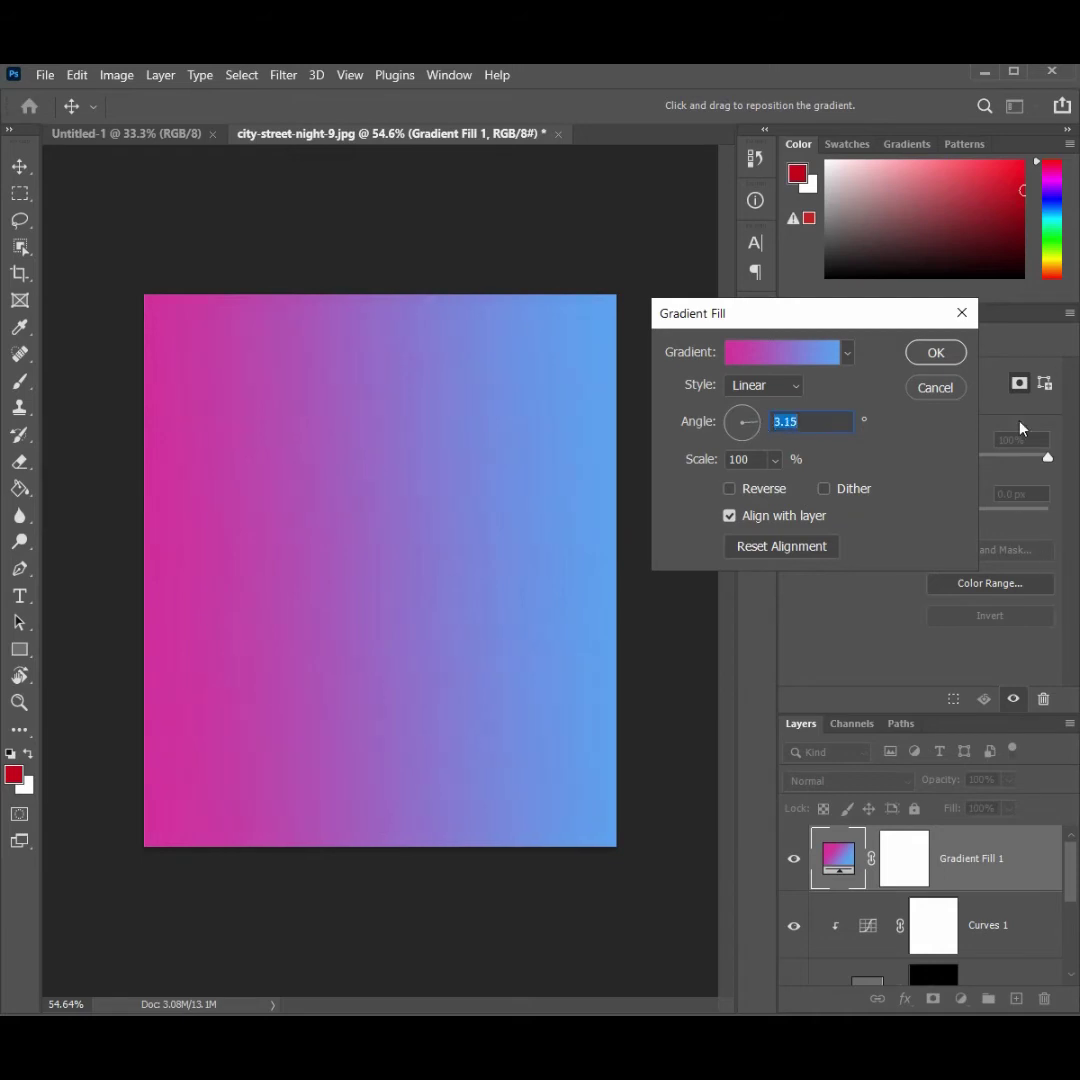
{"action": "left_click", "coordinate": [743, 349]}
{"action": "key", "text": "Escape"}
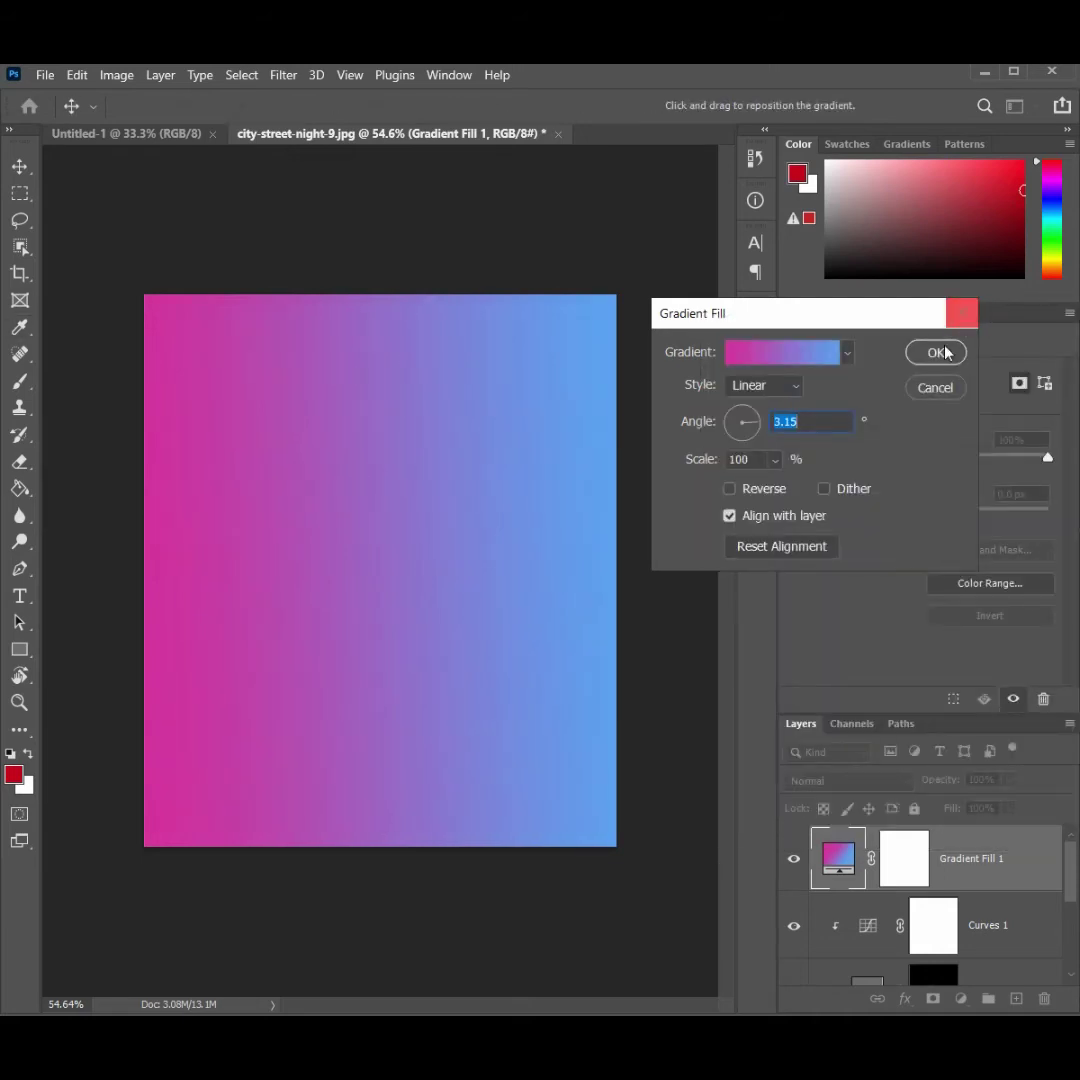
{"action": "left_click", "coordinate": [940, 353]}
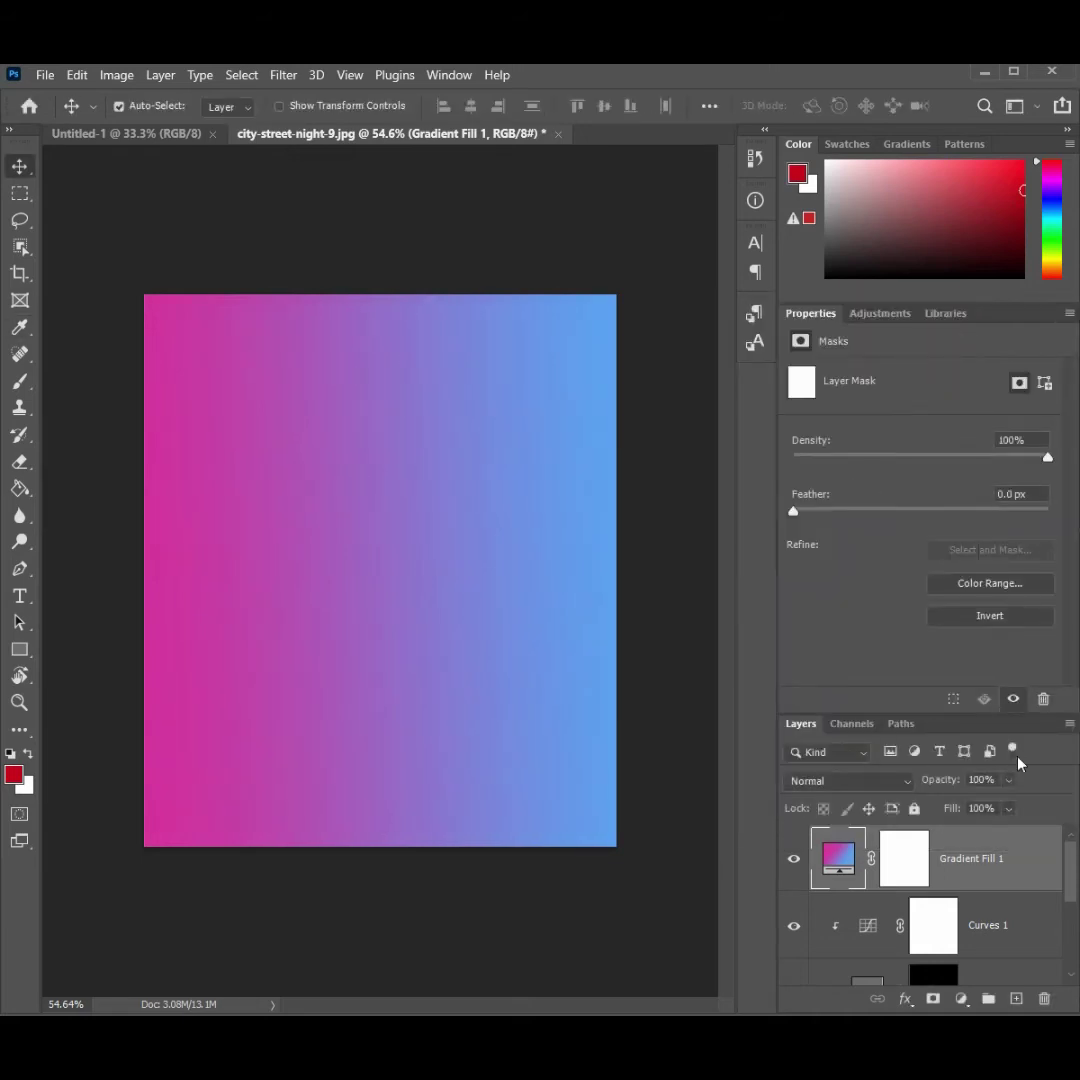
{"action": "right_click", "coordinate": [953, 861]}
Step: Clip the gradient fill to the woman and set its left stop to orange sampled from the wet street
{"action": "left_click", "coordinate": [1005, 518]}
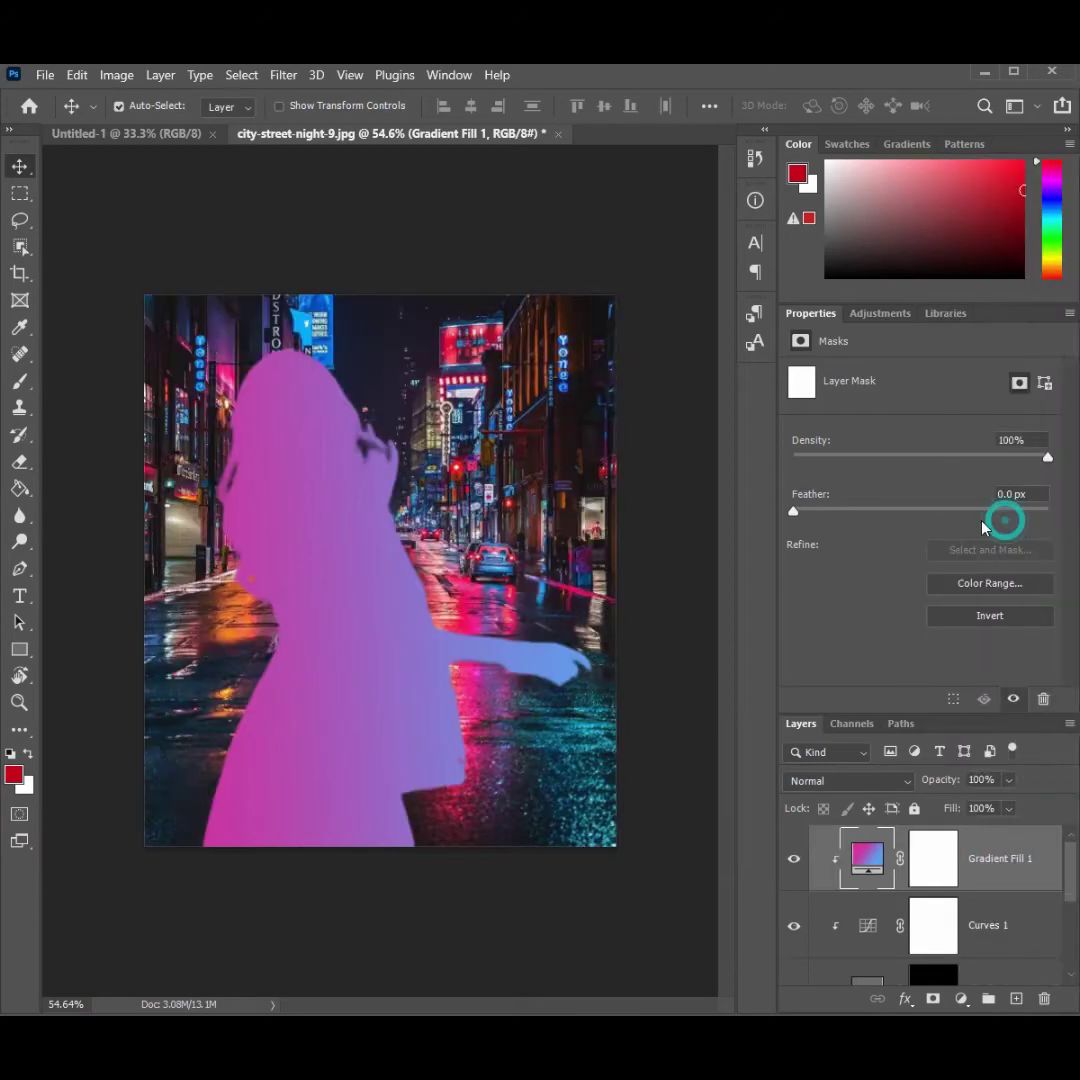
{"action": "double_click", "coordinate": [862, 858]}
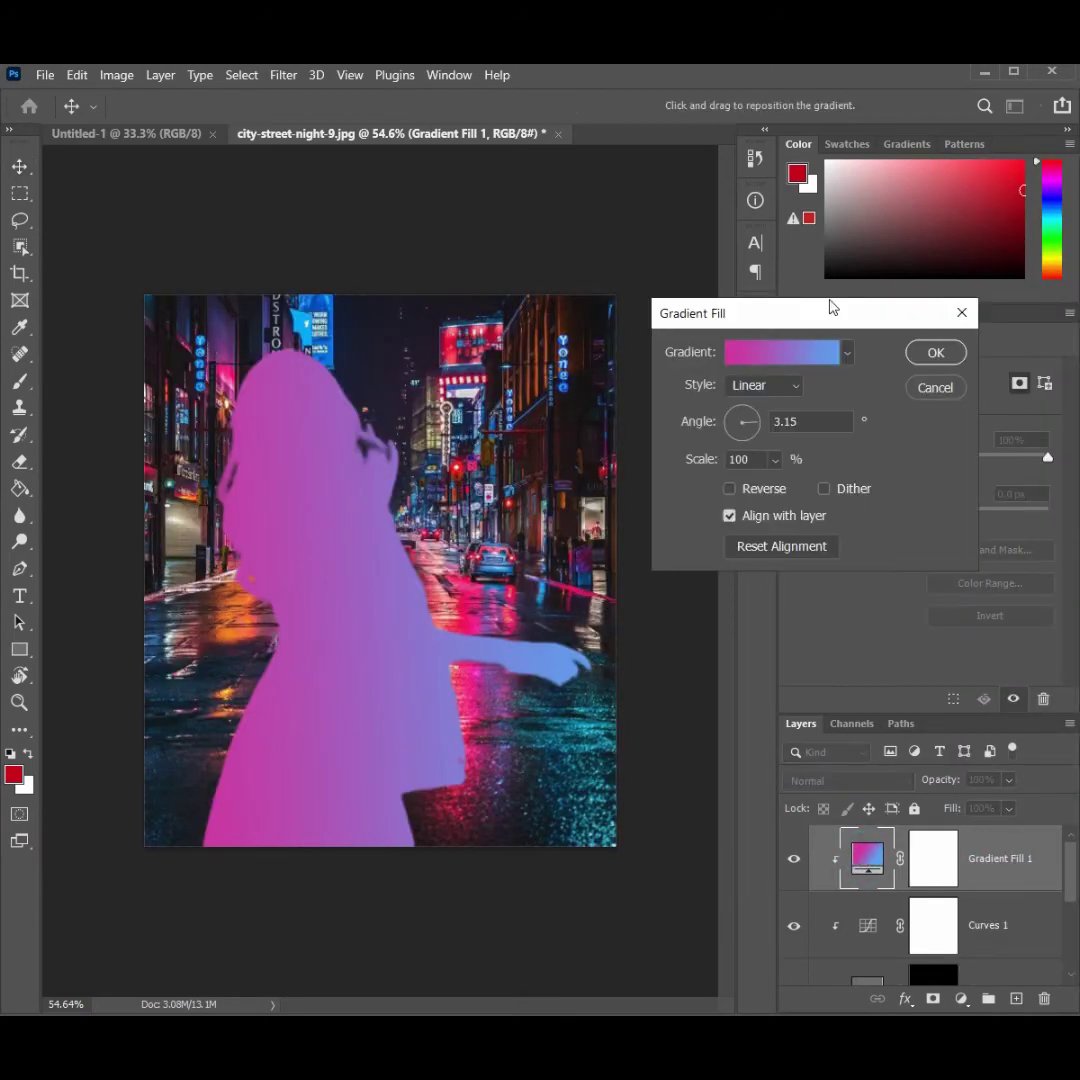
{"action": "left_click", "coordinate": [758, 358]}
{"action": "left_click", "coordinate": [729, 708]}
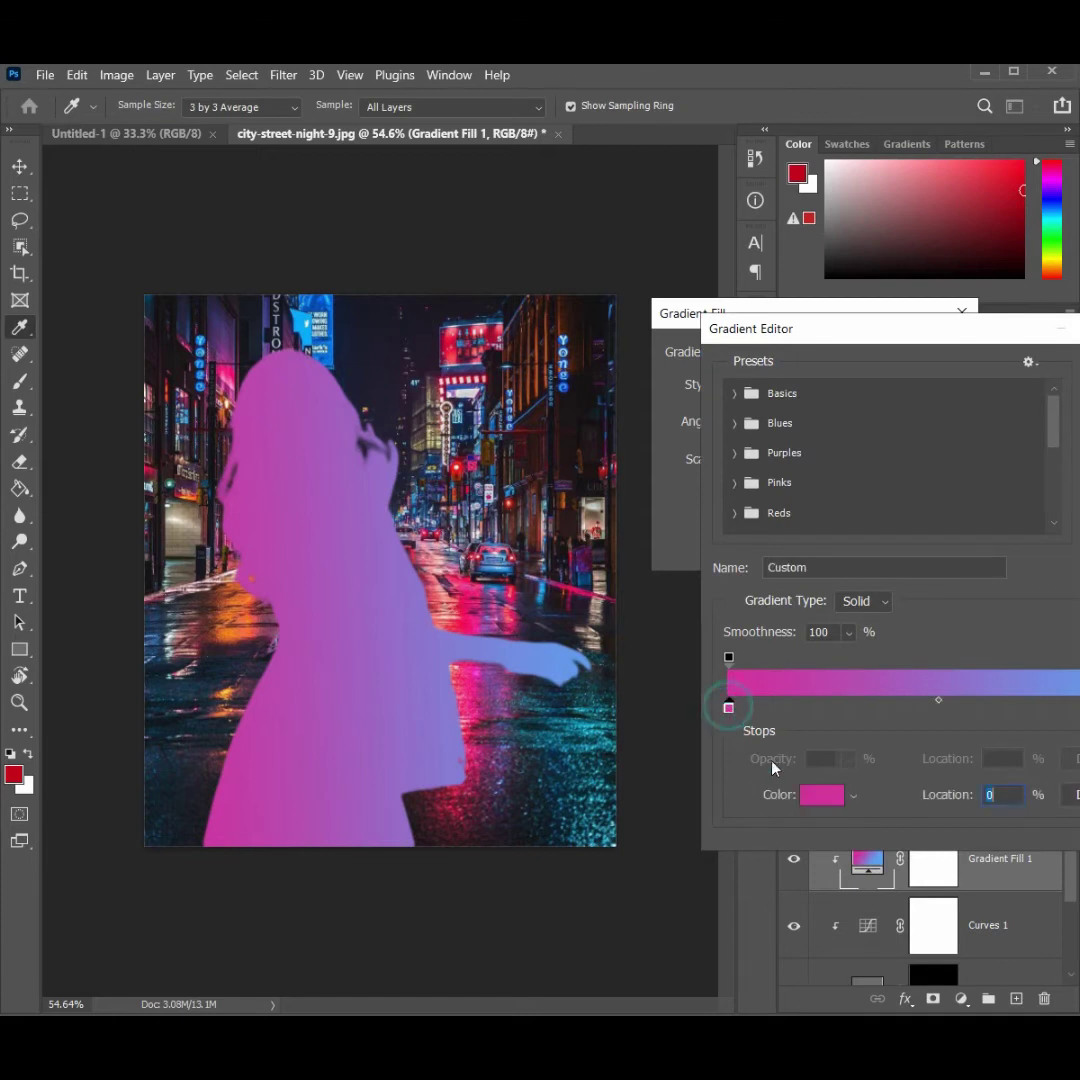
{"action": "left_click", "coordinate": [822, 794]}
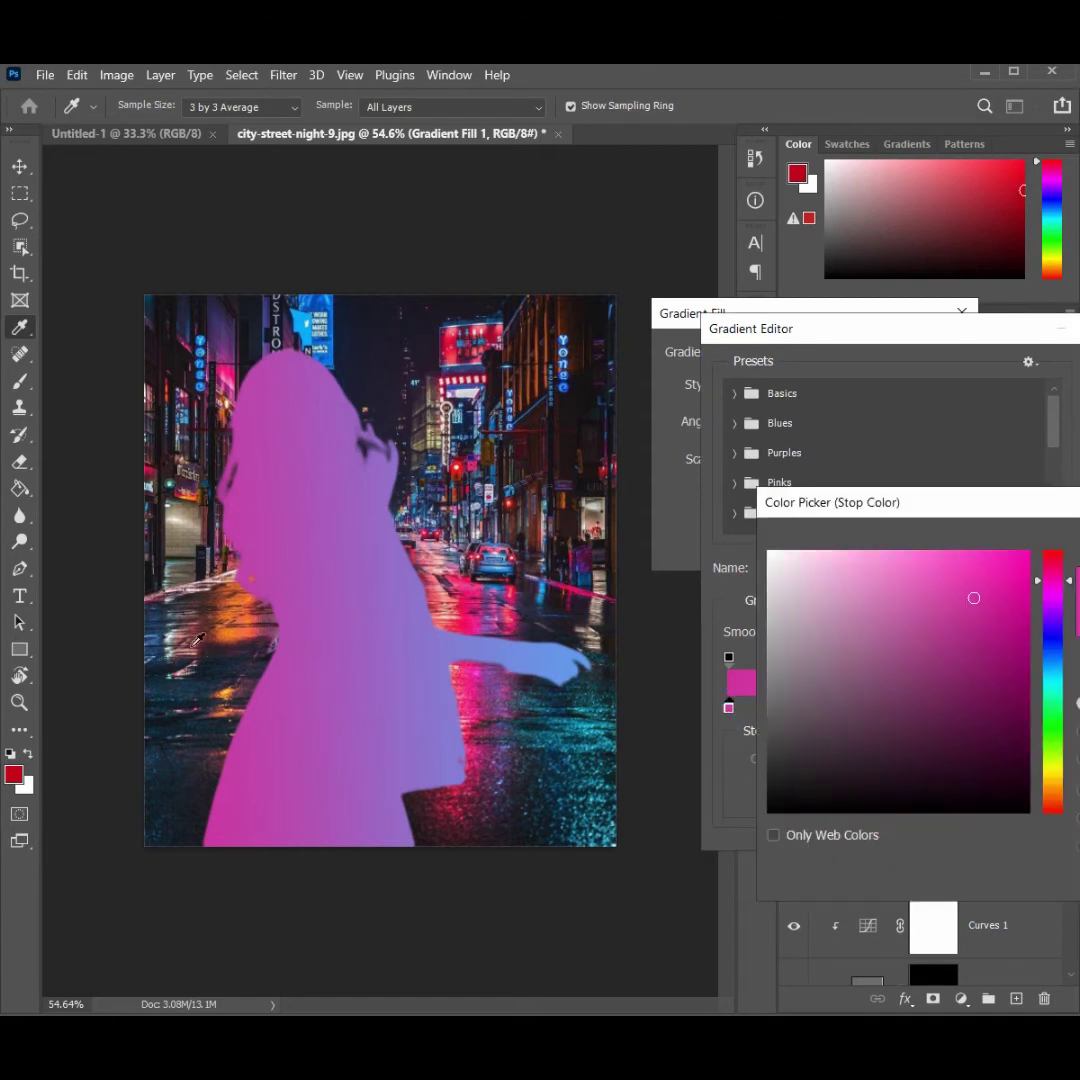
{"action": "left_click", "coordinate": [224, 625]}
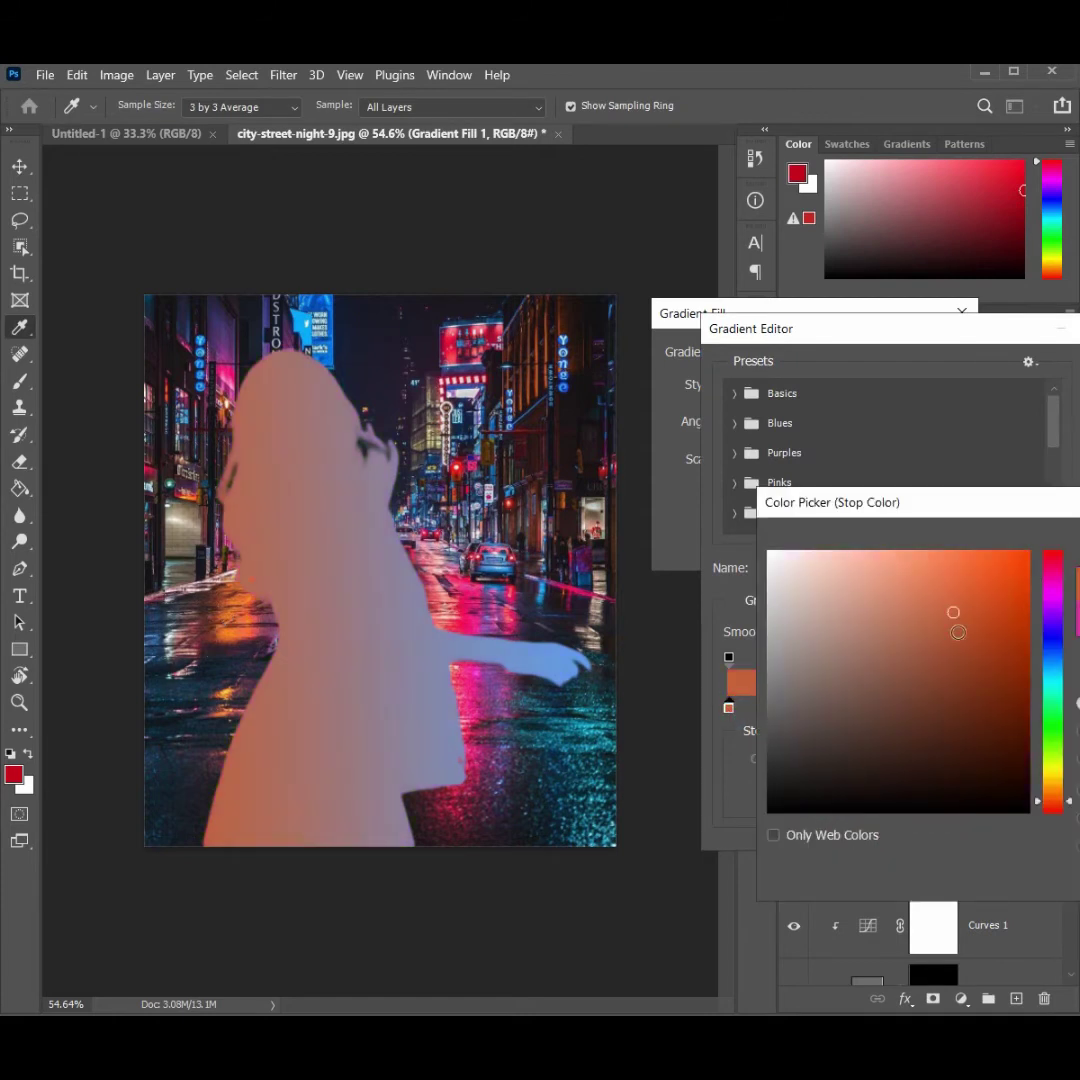
{"action": "key", "text": "Escape"}
{"action": "left_click", "coordinate": [857, 700]}
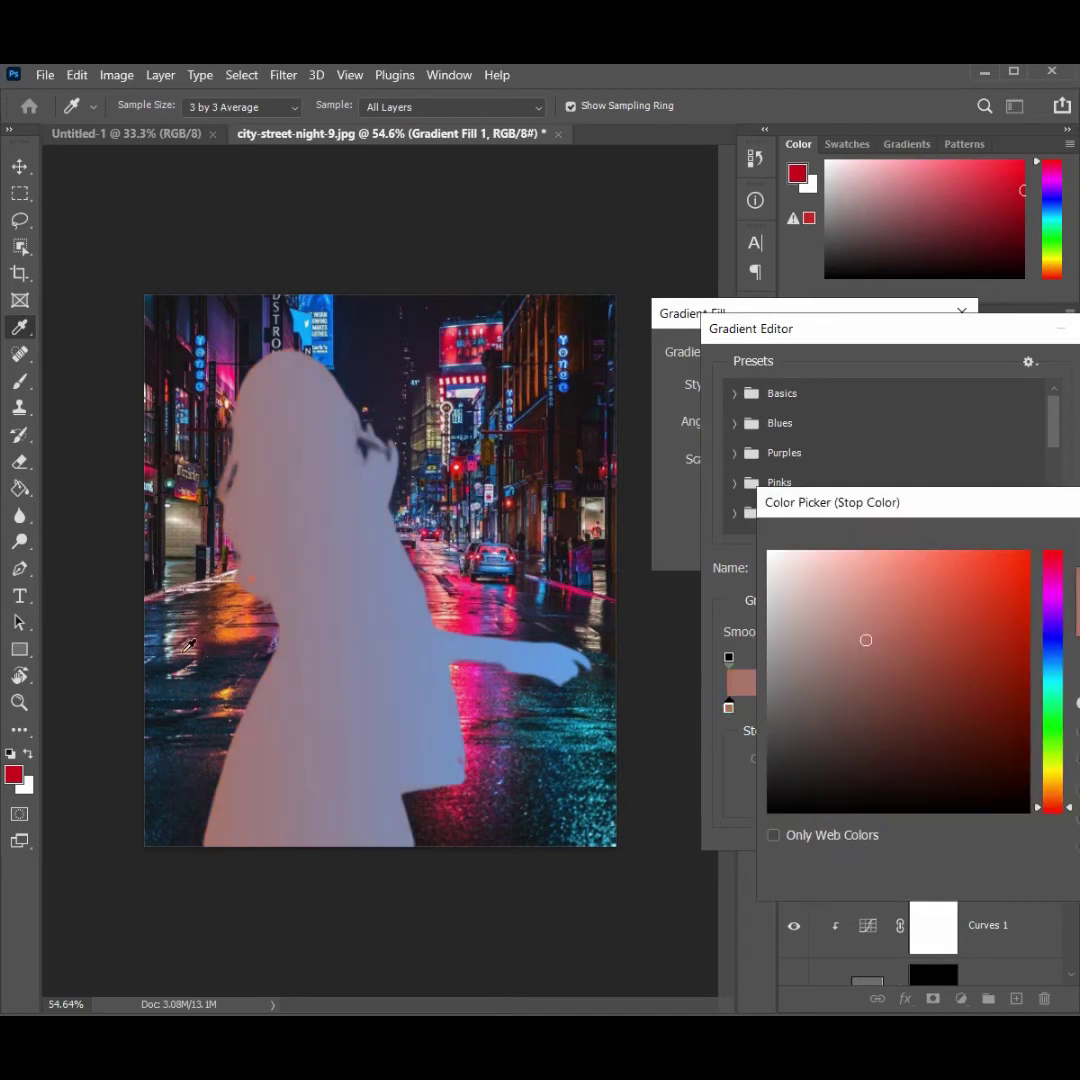
{"action": "left_click_drag", "start_coordinate": [220, 640], "coordinate": [242, 625]}
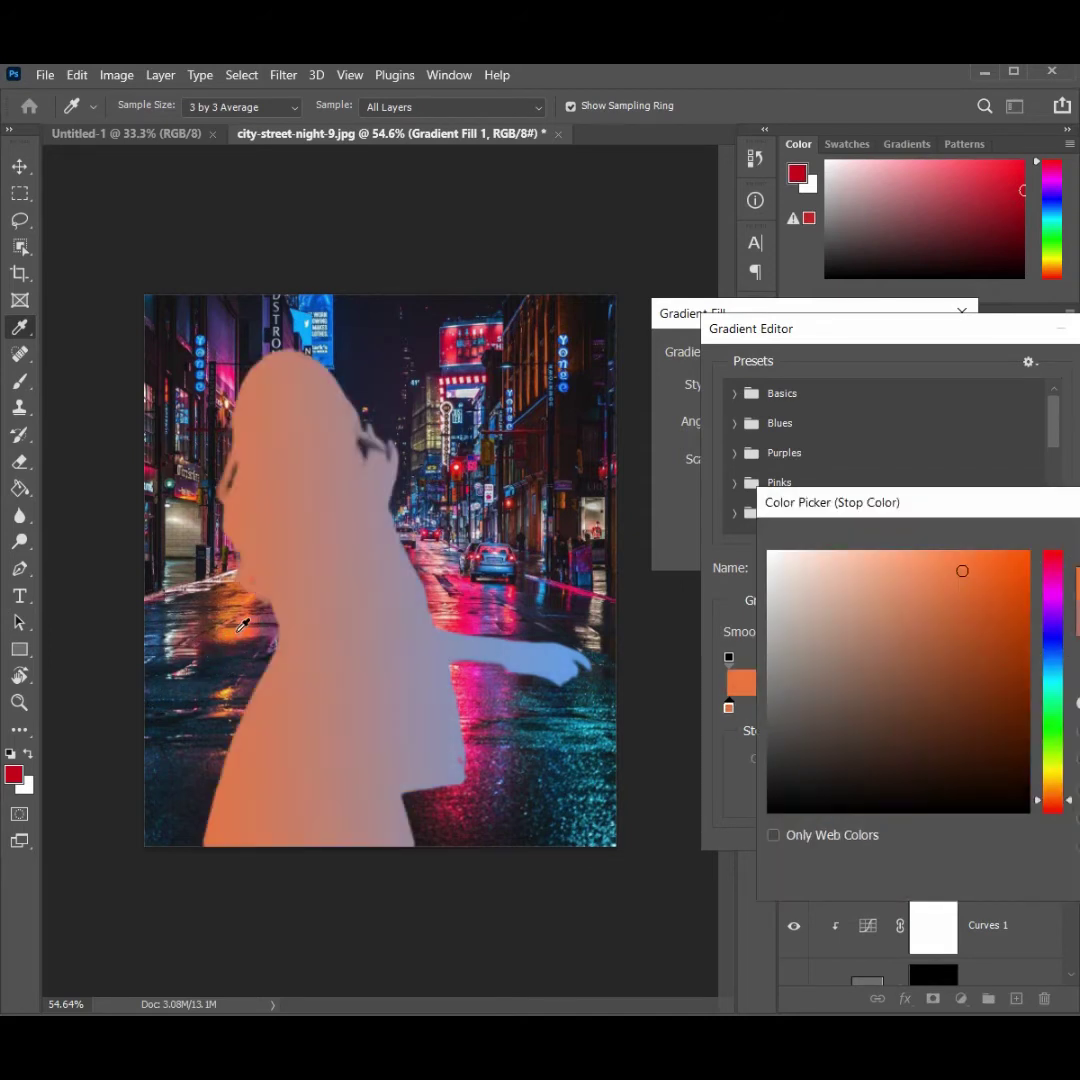
{"action": "key", "text": "Return"}
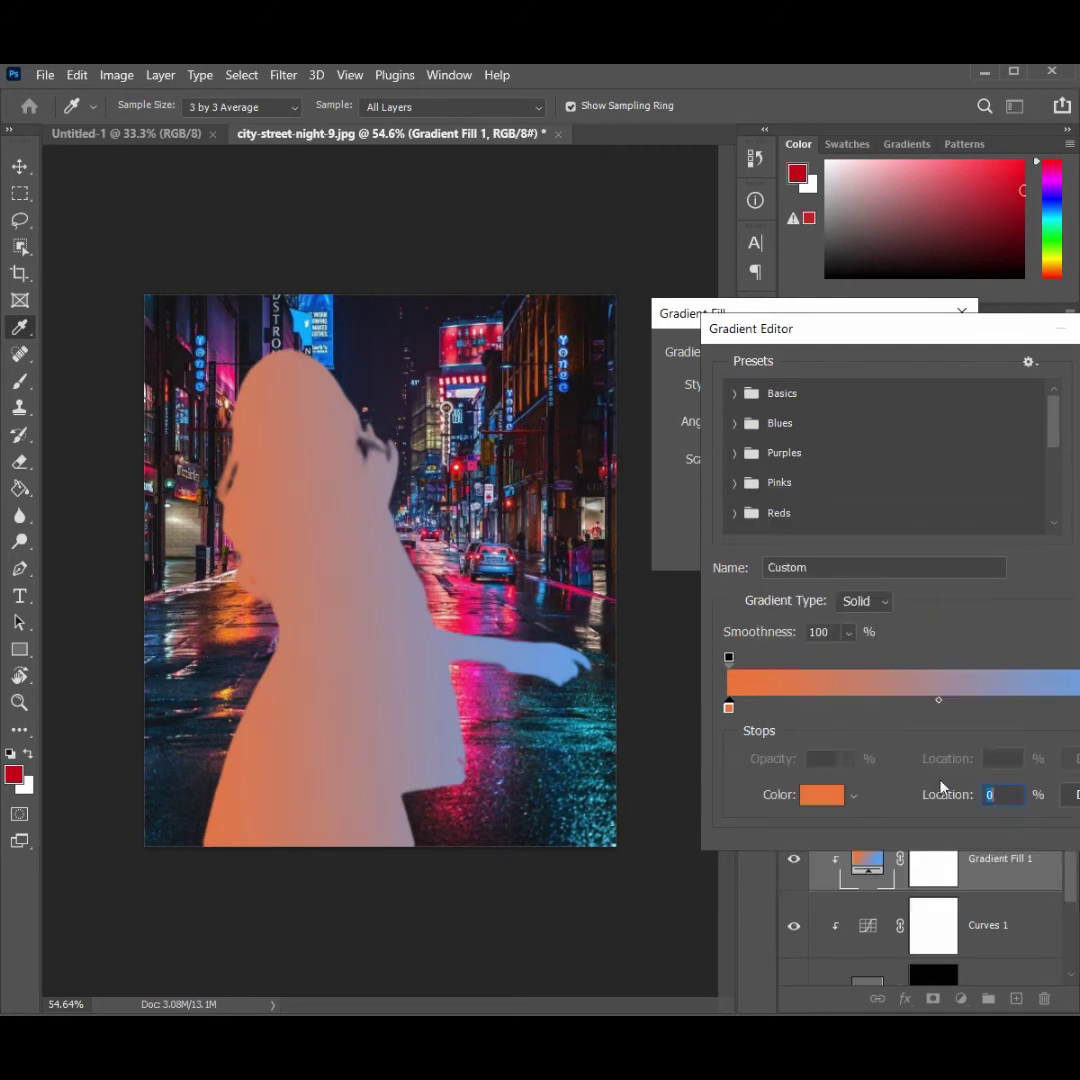
Step: Make the right stop pink from the street and add a blue middle stop from the neon sign
{"action": "left_click", "coordinate": [838, 801]}
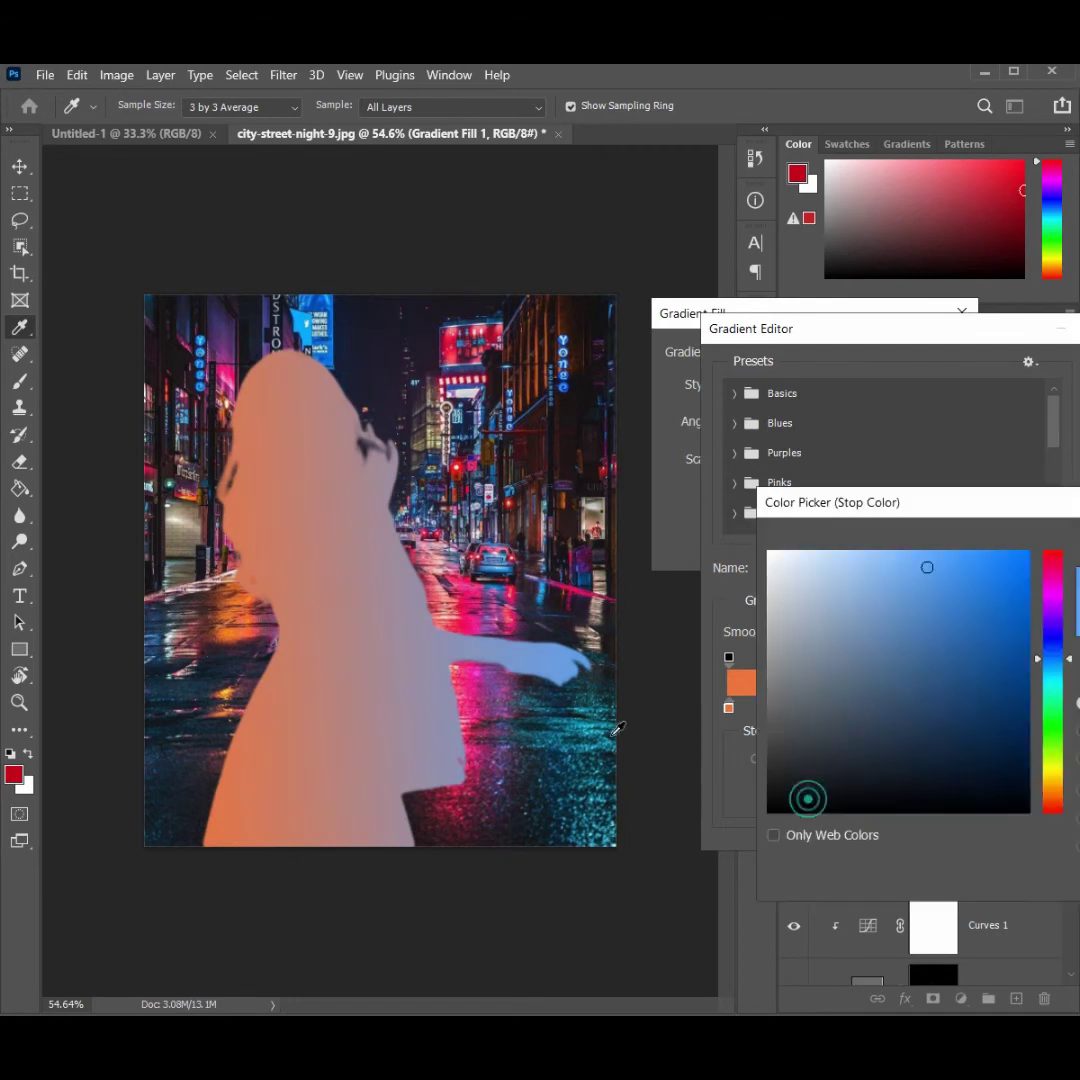
{"action": "left_click", "coordinate": [482, 677]}
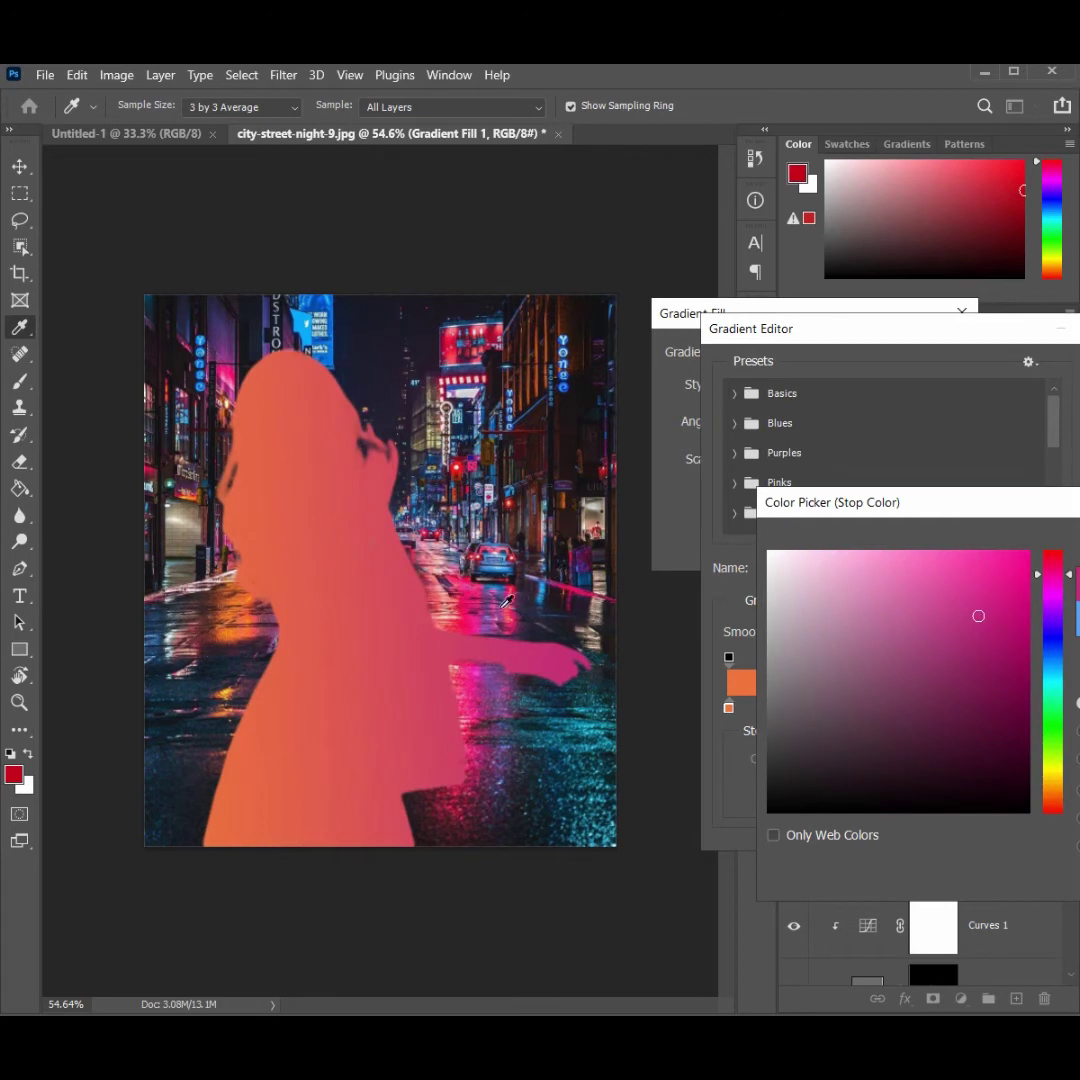
{"action": "key", "text": "Return"}
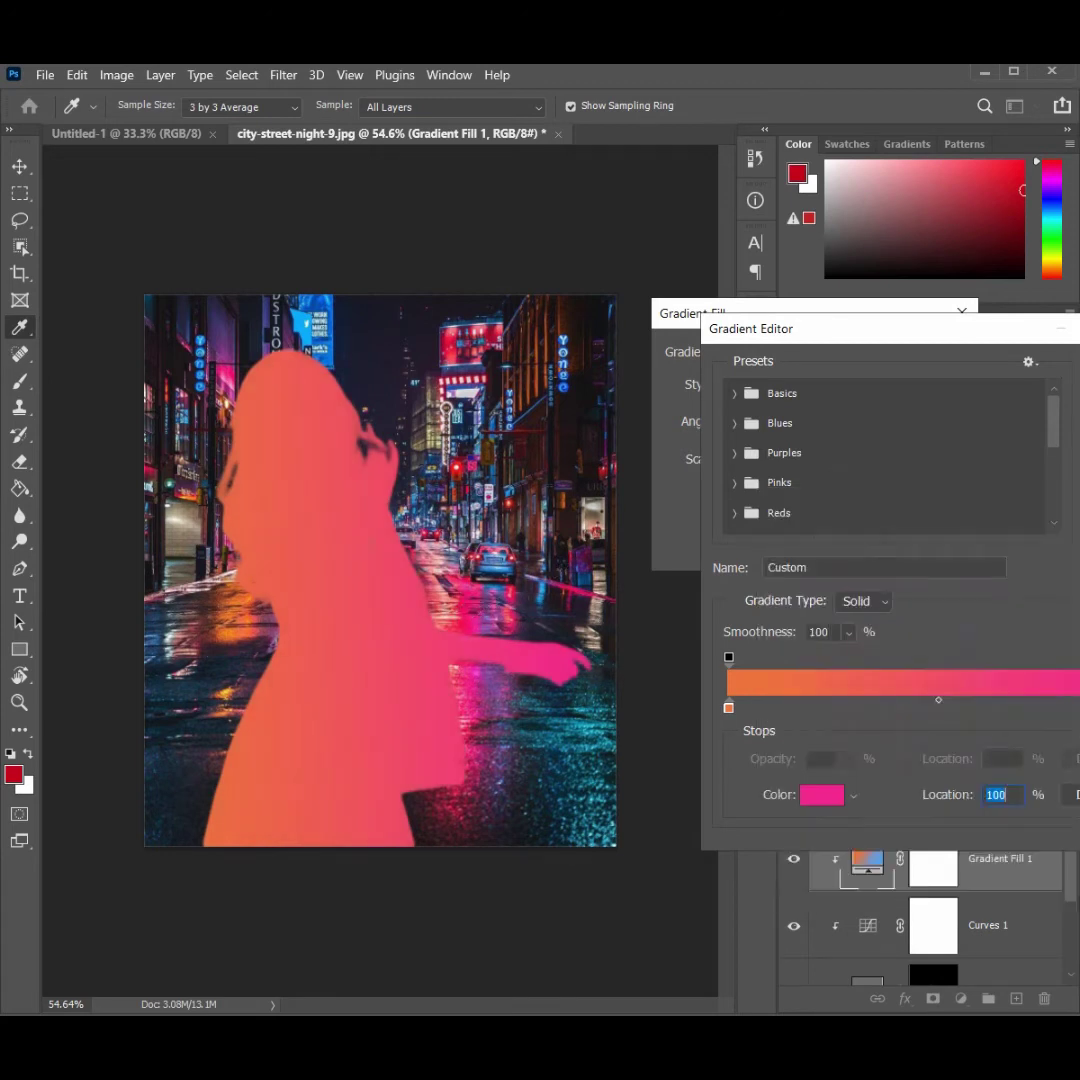
{"action": "left_click", "coordinate": [880, 706]}
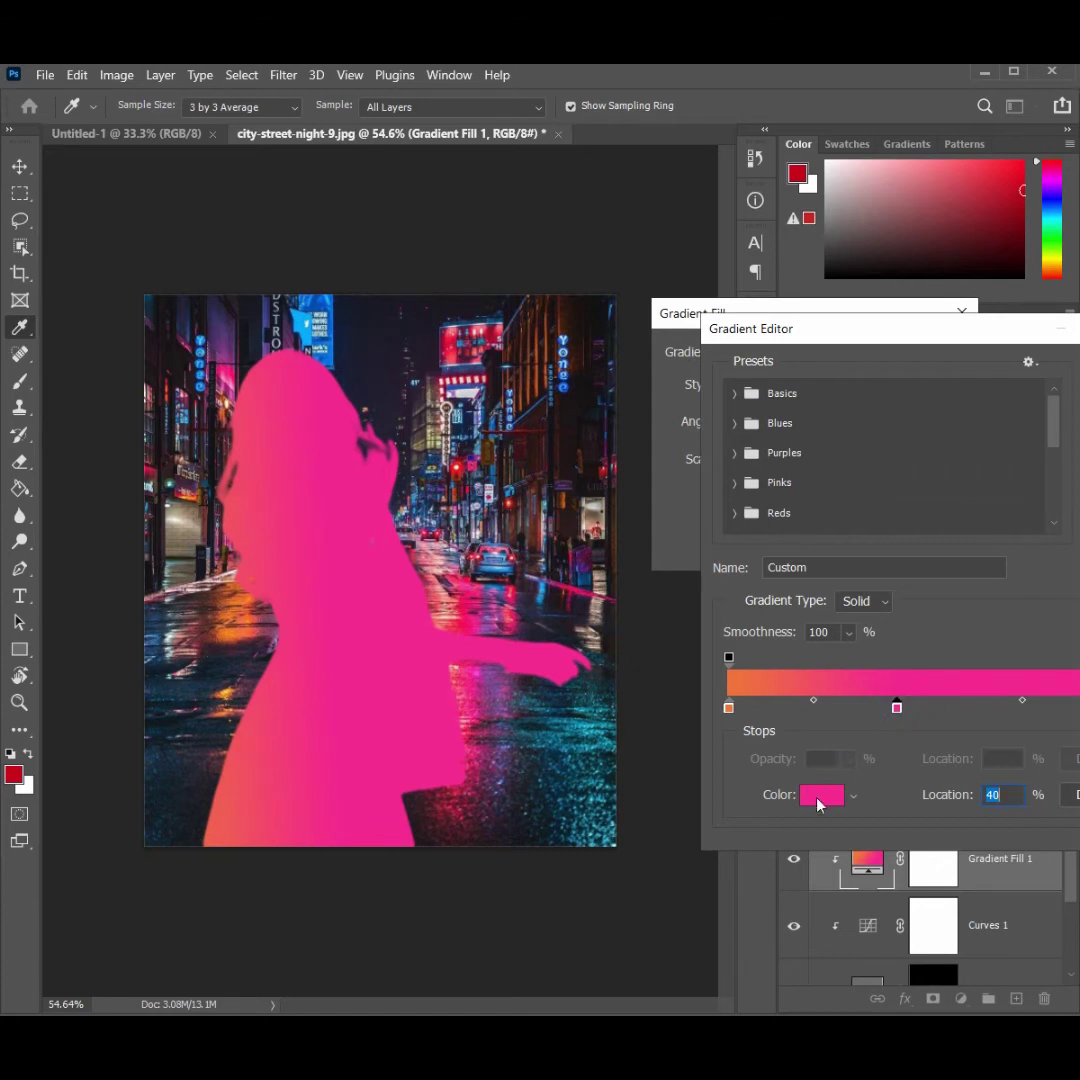
{"action": "left_click", "coordinate": [818, 795]}
{"action": "left_click", "coordinate": [303, 320]}
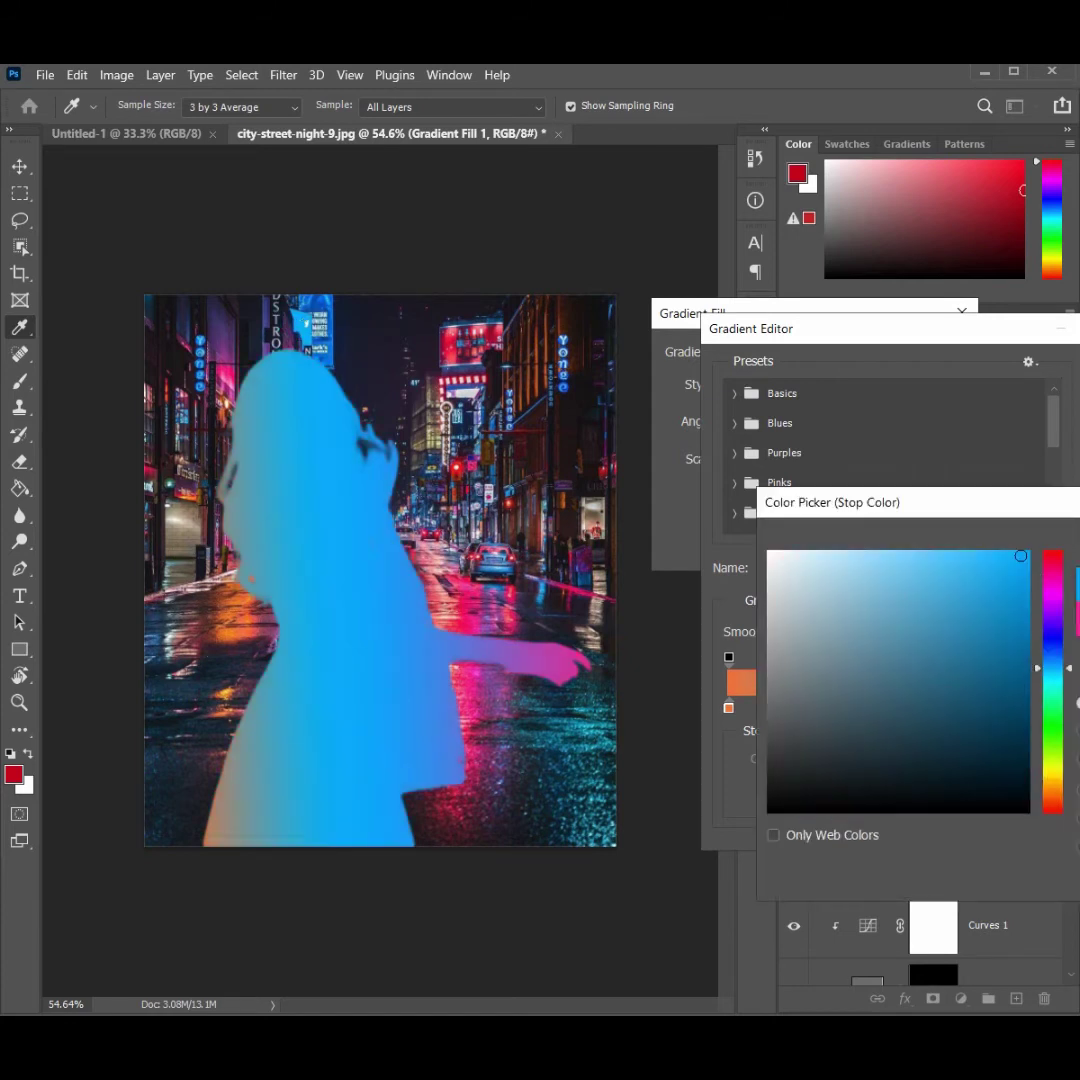
{"action": "key", "text": "Return"}
Step: Add another blue stop and an orange stop sampled from the figure, then reposition the stops
{"action": "left_click_drag", "start_coordinate": [1023, 703], "coordinate": [945, 702]}
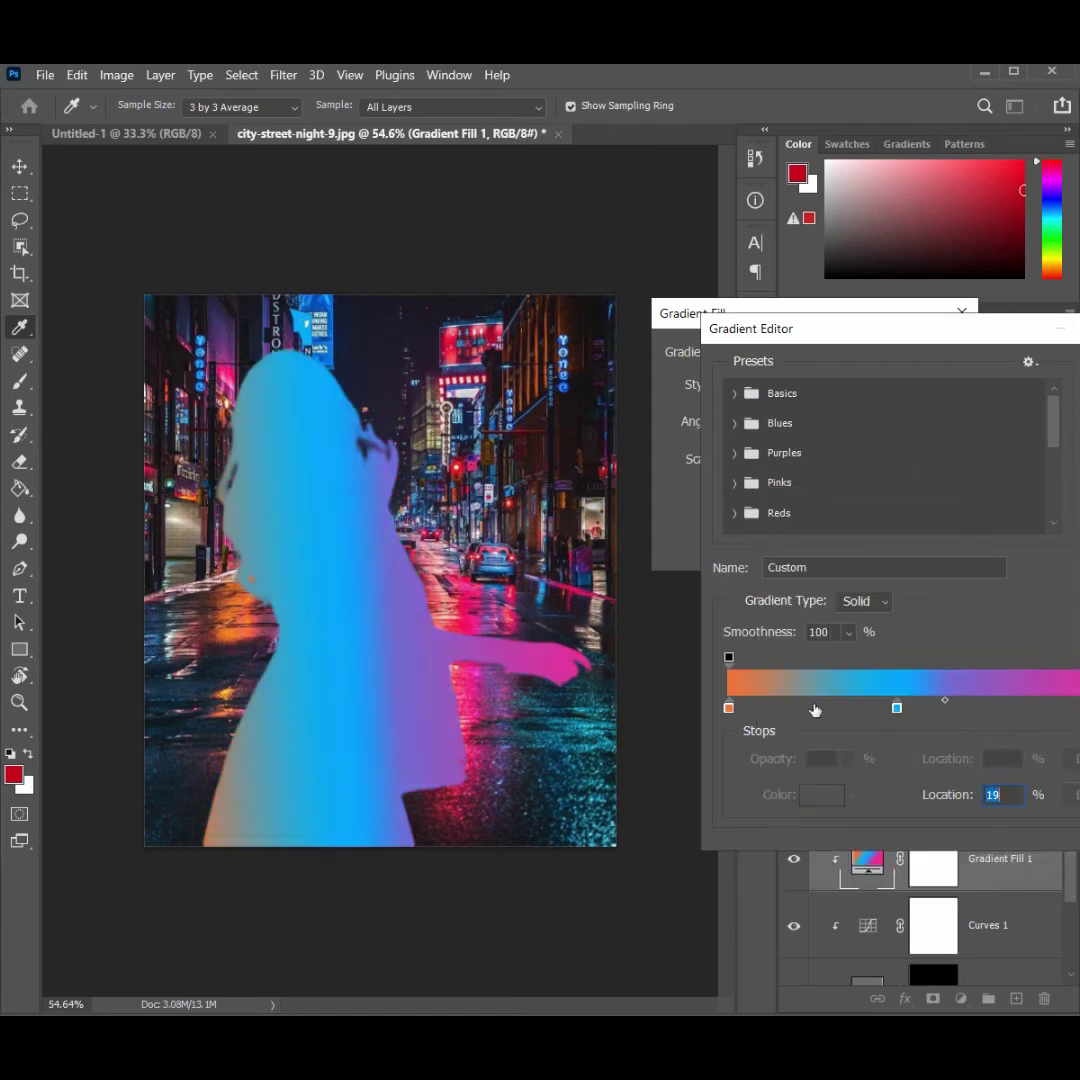
{"action": "left_click", "coordinate": [920, 708]}
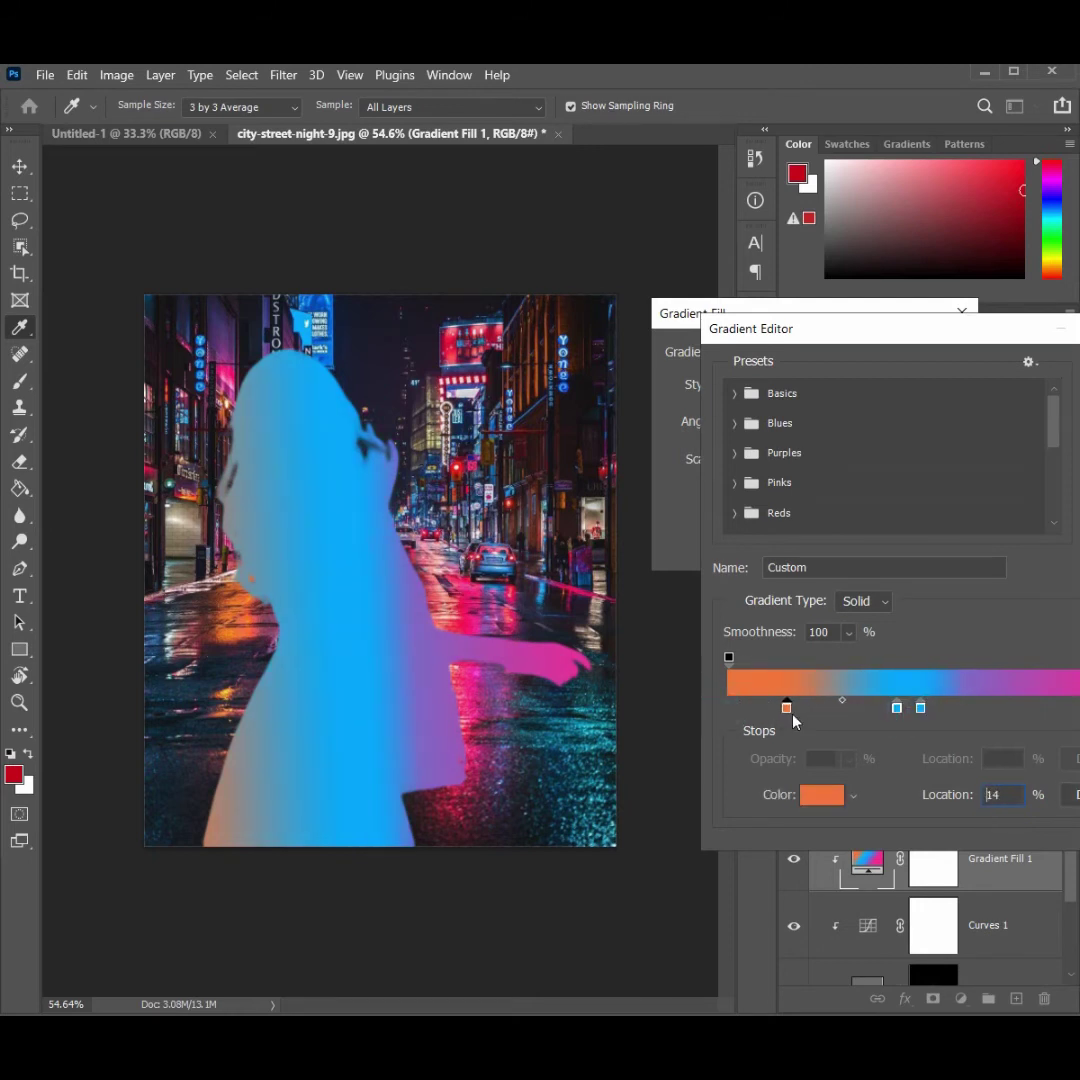
{"action": "left_click_drag", "start_coordinate": [787, 708], "coordinate": [818, 708]}
{"action": "double_click", "coordinate": [897, 708]}
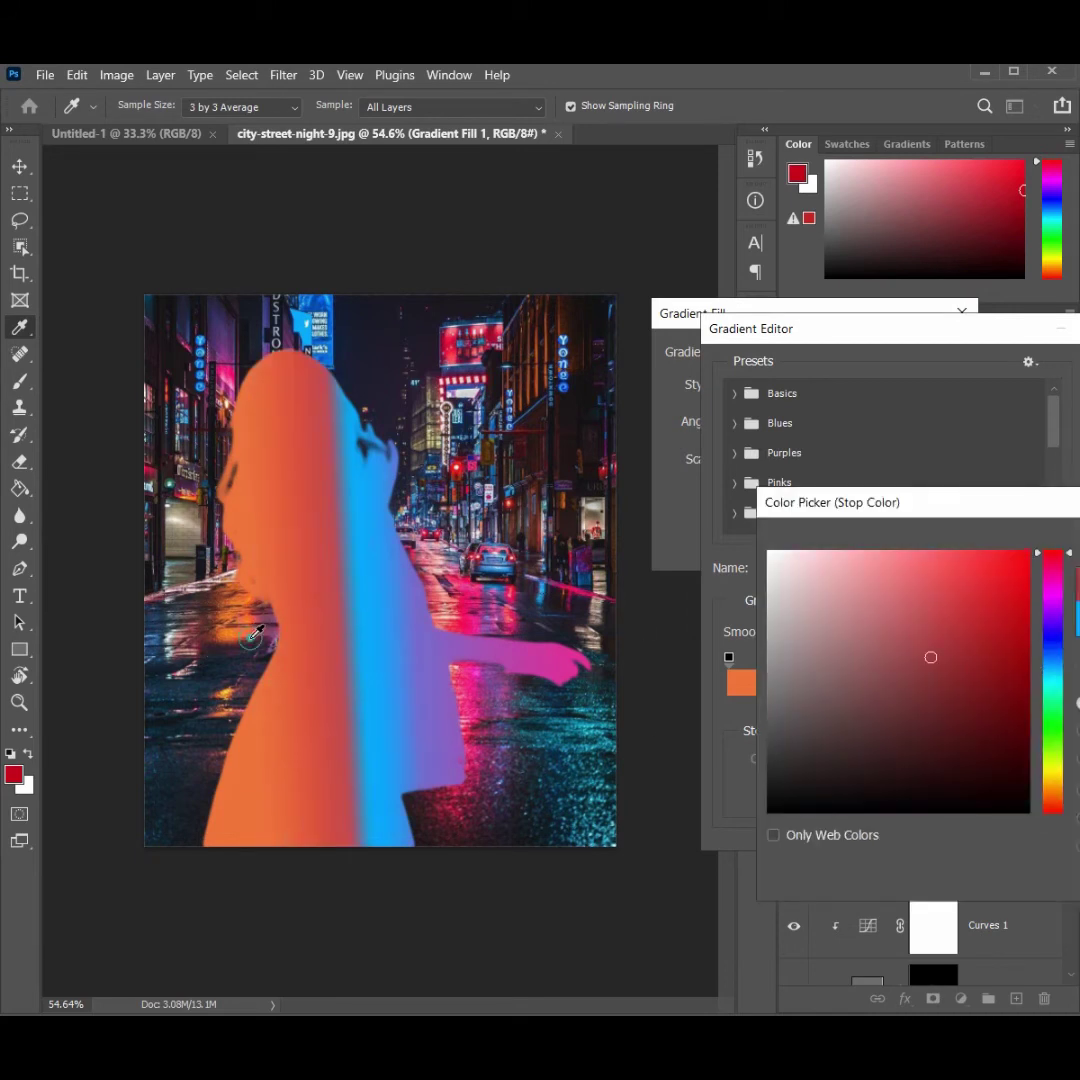
{"action": "left_click", "coordinate": [185, 593]}
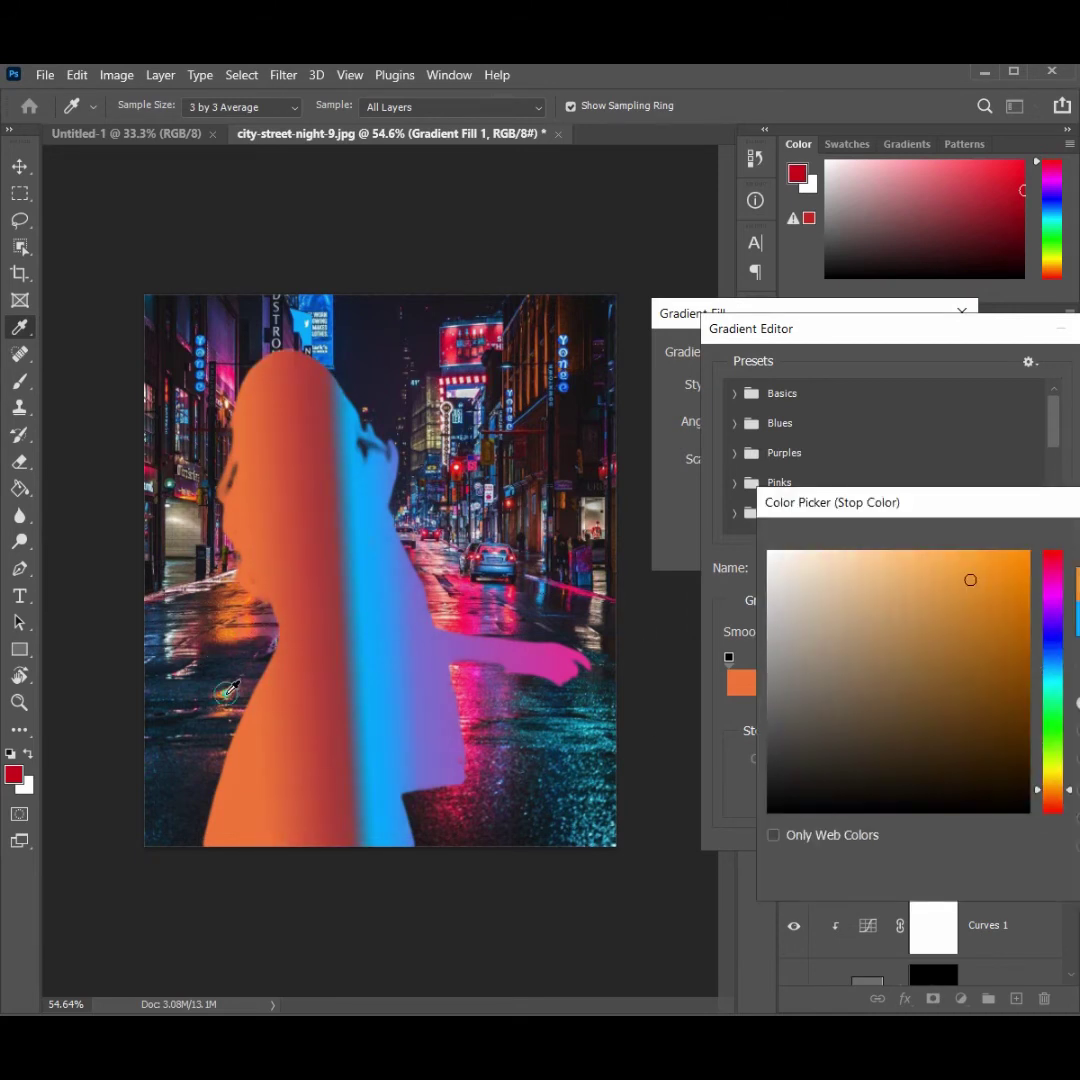
{"action": "left_click", "coordinate": [1075, 652]}
{"action": "mouse_move", "coordinate": [921, 710]}
{"action": "left_mouse_down"}
{"action": "mouse_move", "coordinate": [943, 710]}
{"action": "mouse_move", "coordinate": [881, 710]}
{"action": "left_mouse_up"}
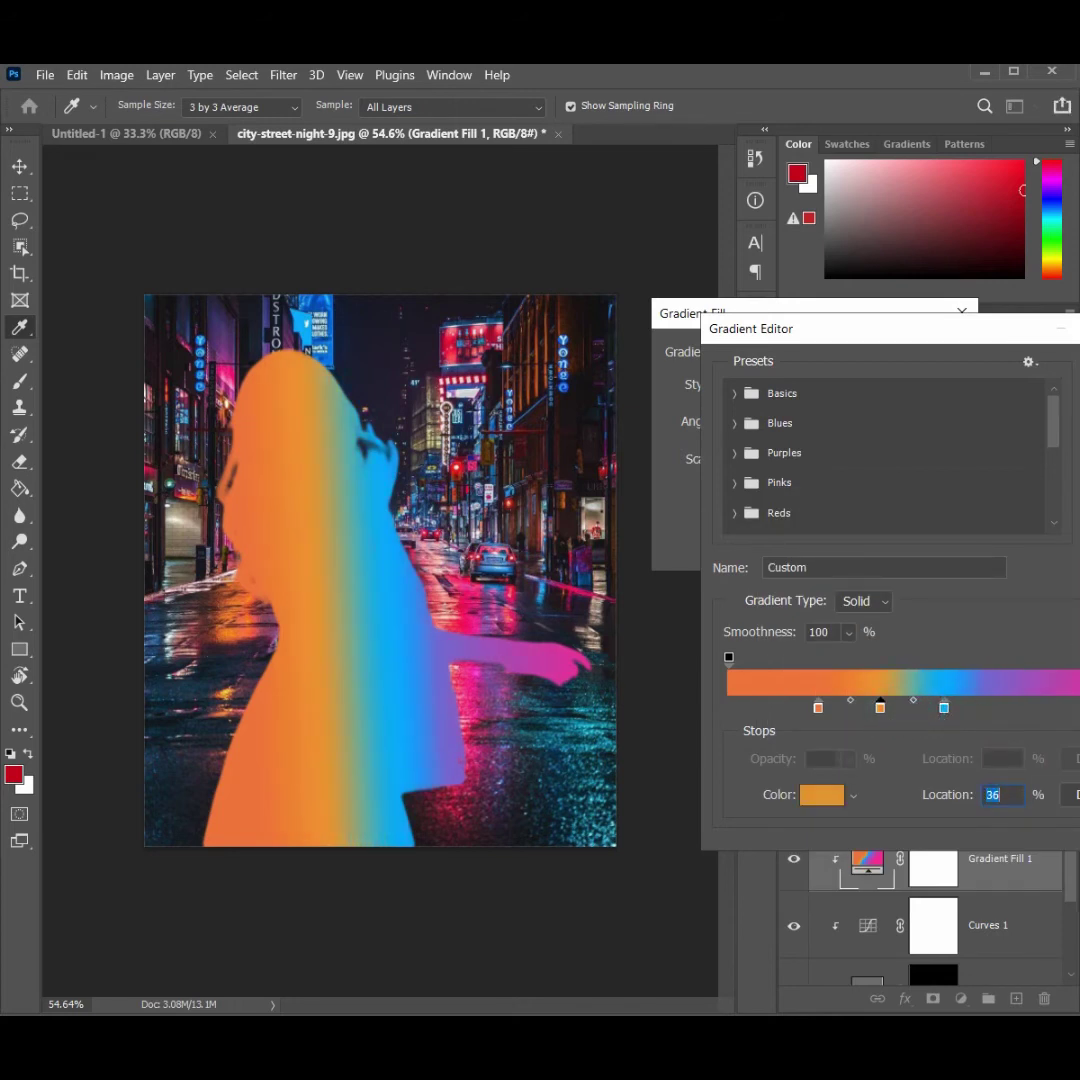
Step: Commit the gradient edits and set Gradient Fill 1's blend mode to Color
{"action": "key", "text": "Return"}
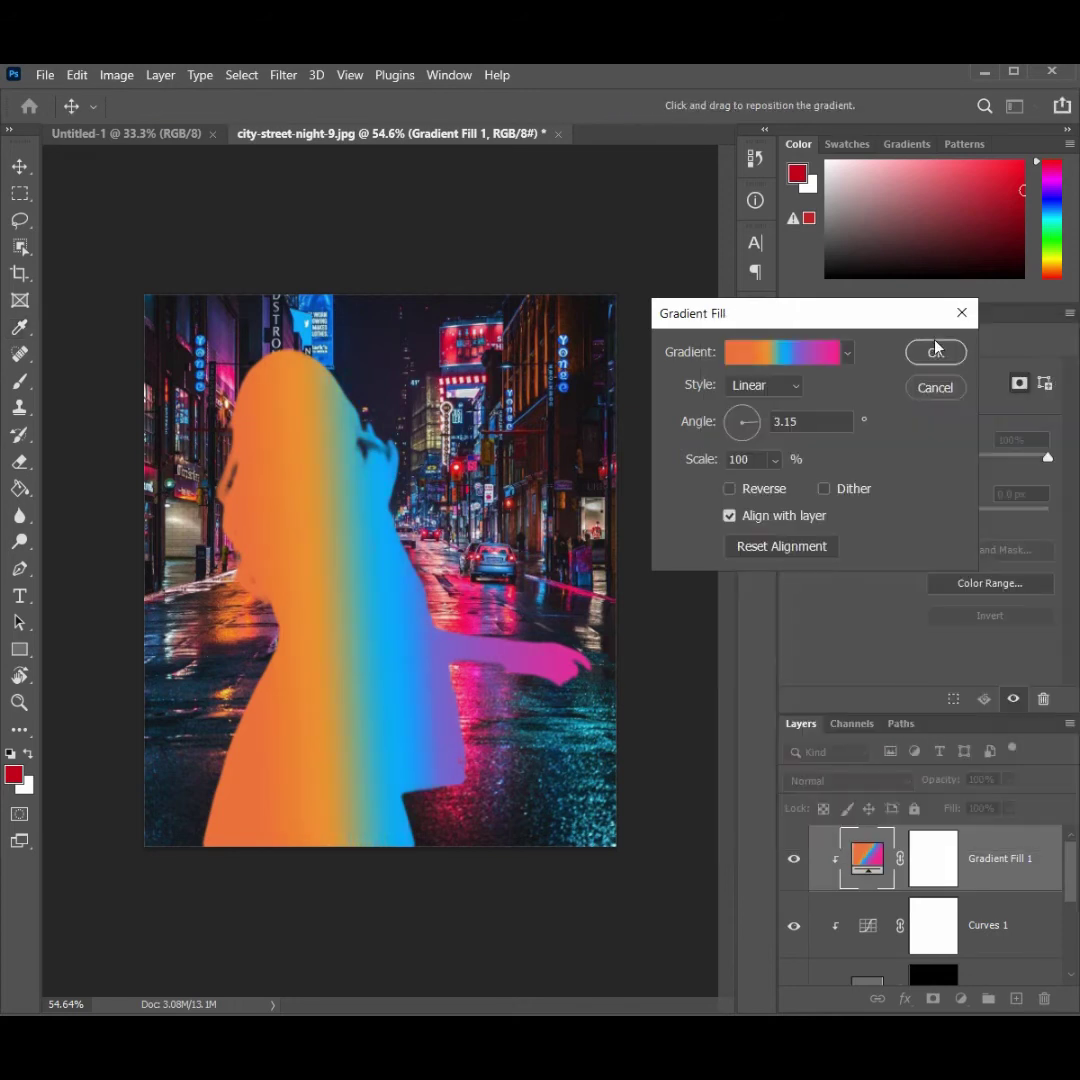
{"action": "left_click", "coordinate": [935, 352]}
{"action": "left_click", "coordinate": [873, 784]}
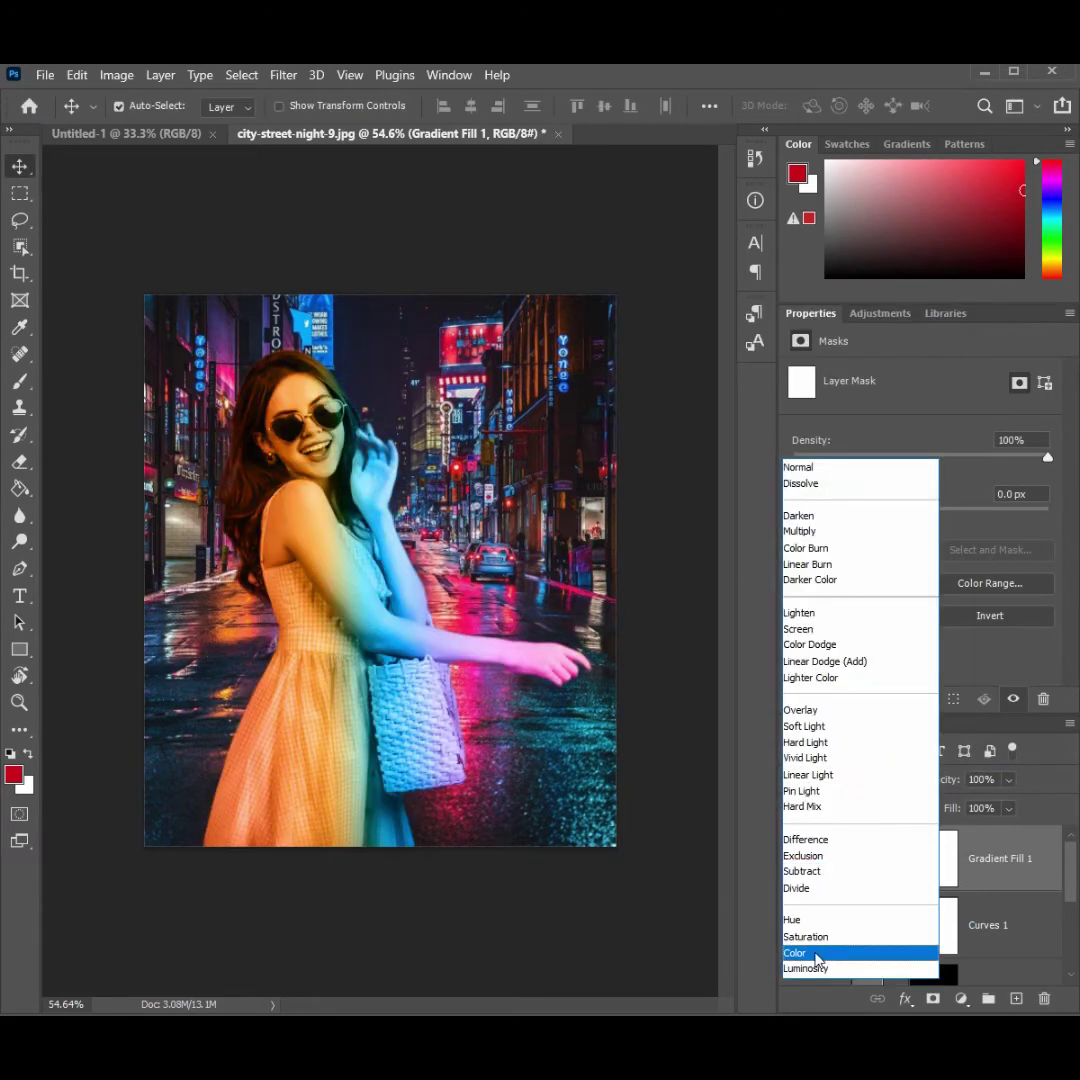
{"action": "left_click", "coordinate": [817, 958]}
Step: Fill the gradient's layer mask black and ready a 155 px soft brush
{"action": "left_click", "coordinate": [941, 863]}
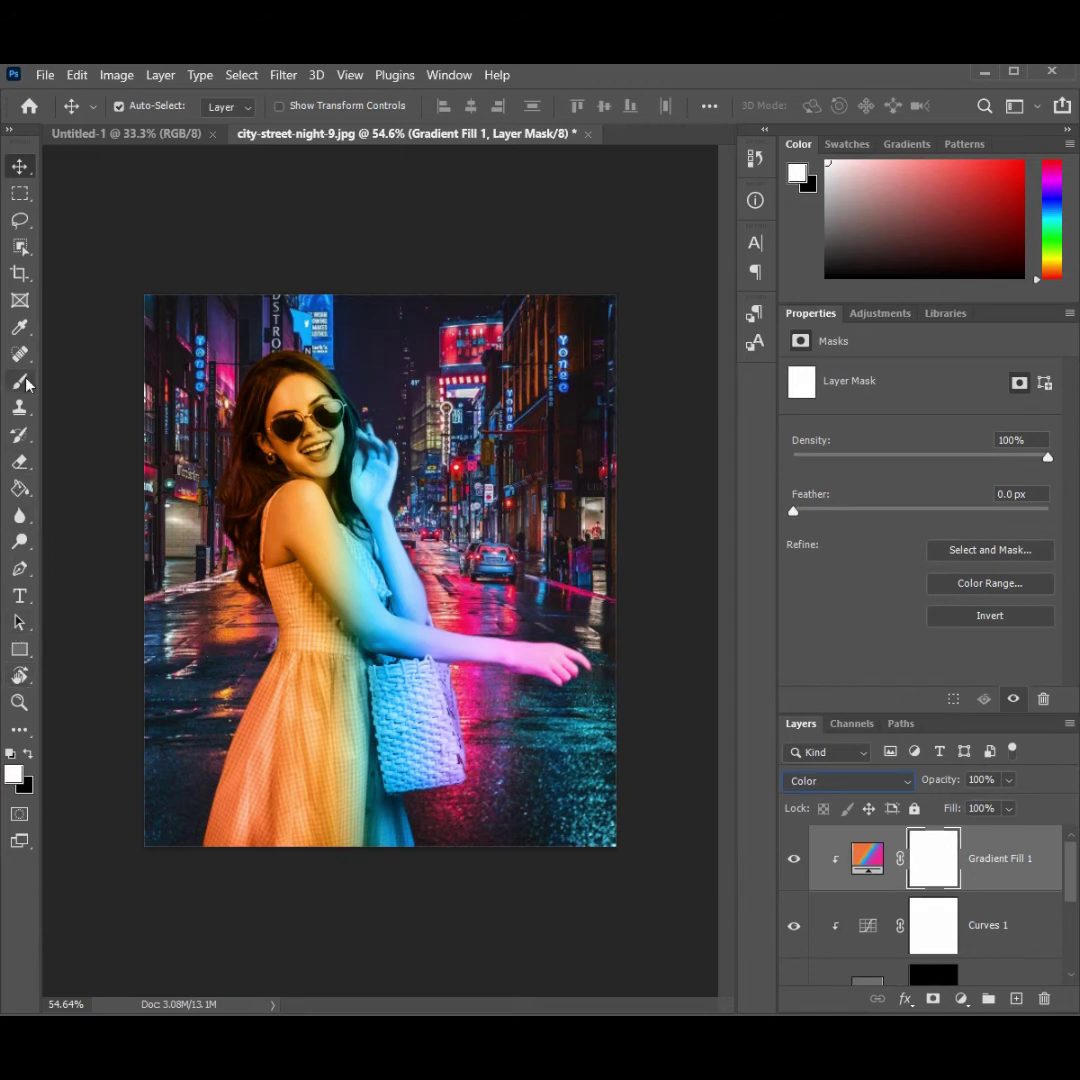
{"action": "left_click", "coordinate": [20, 488]}
{"action": "left_click", "coordinate": [28, 753]}
{"action": "left_click", "coordinate": [413, 572]}
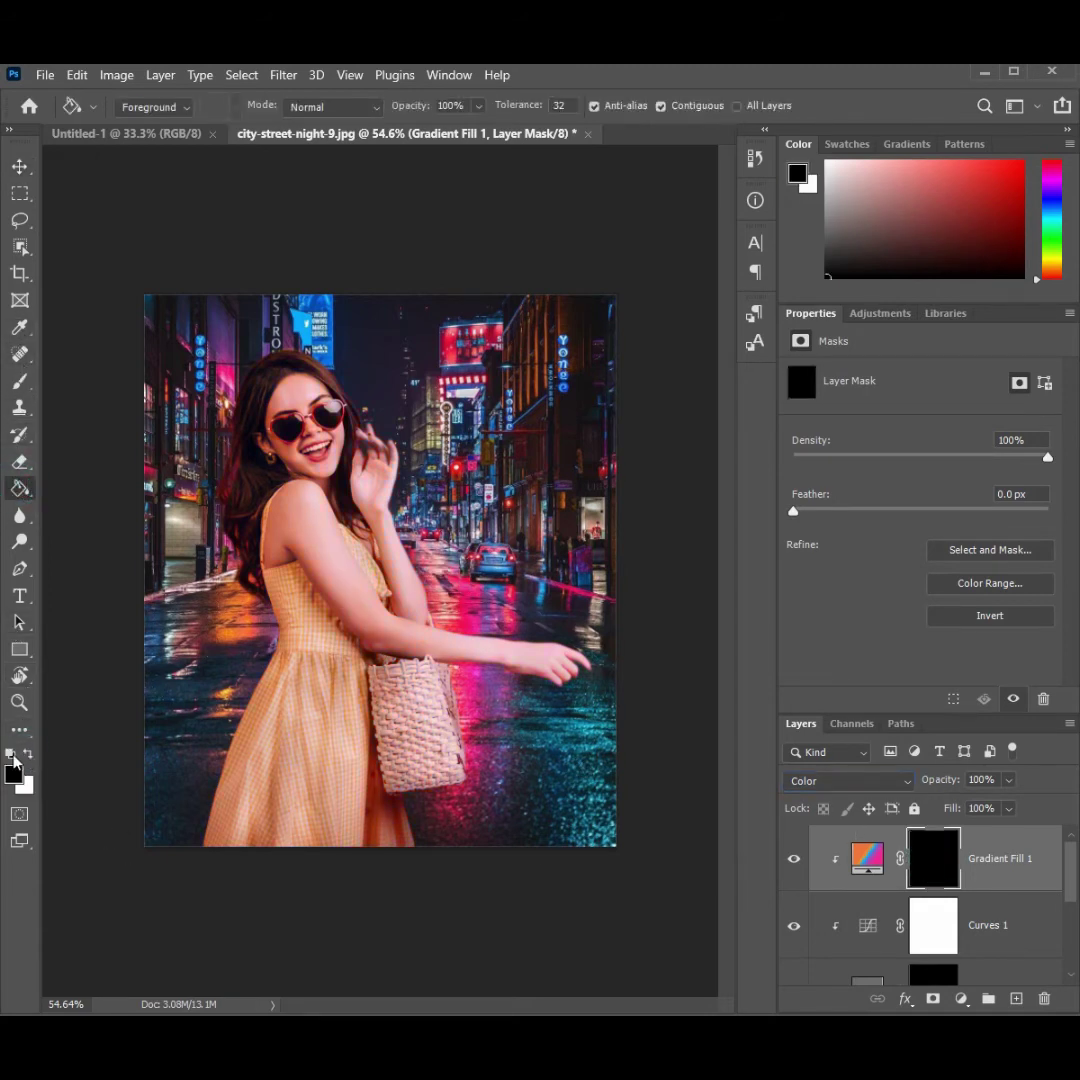
{"action": "left_click", "coordinate": [20, 380]}
{"action": "right_click", "coordinate": [472, 443]}
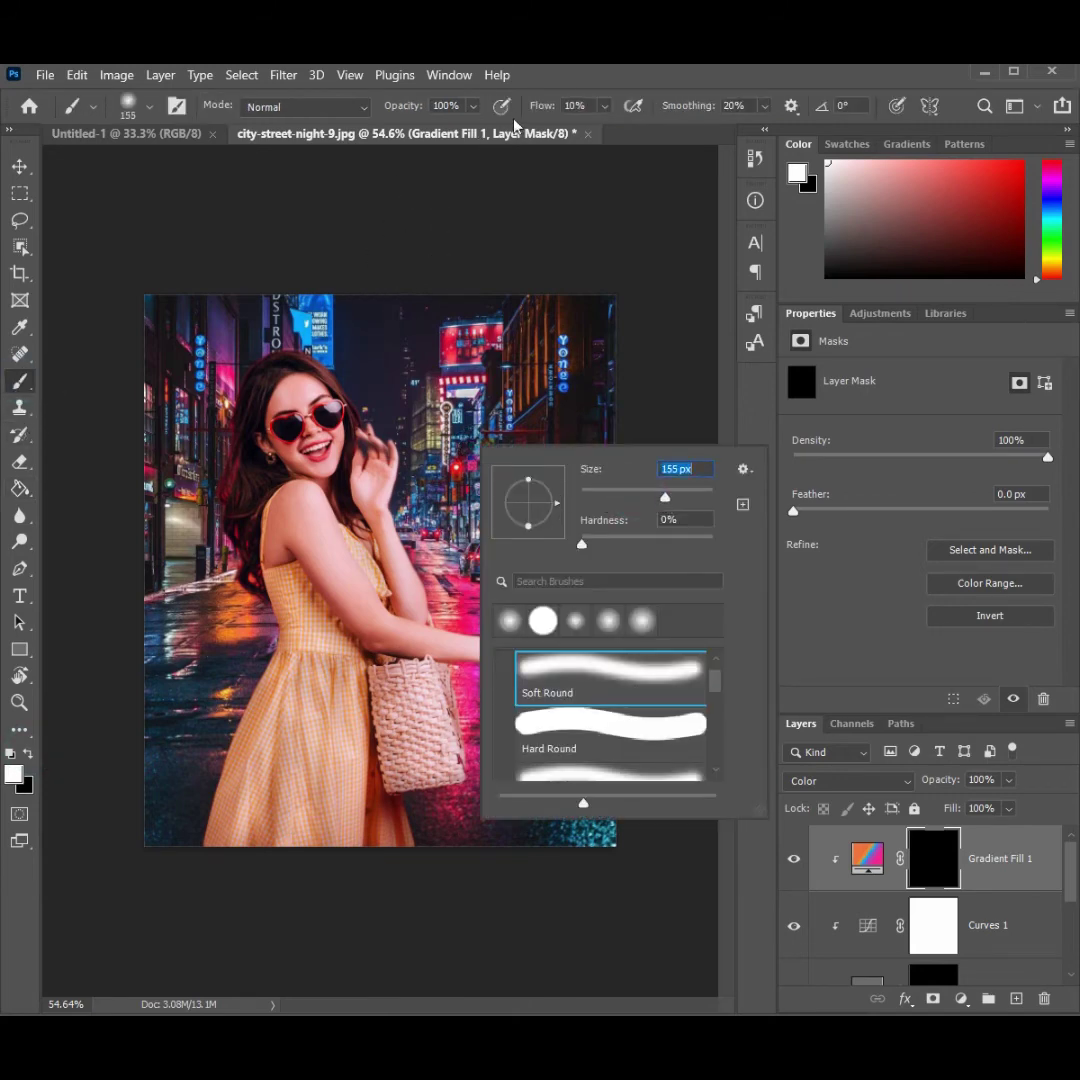
{"action": "key", "text": "Return"}
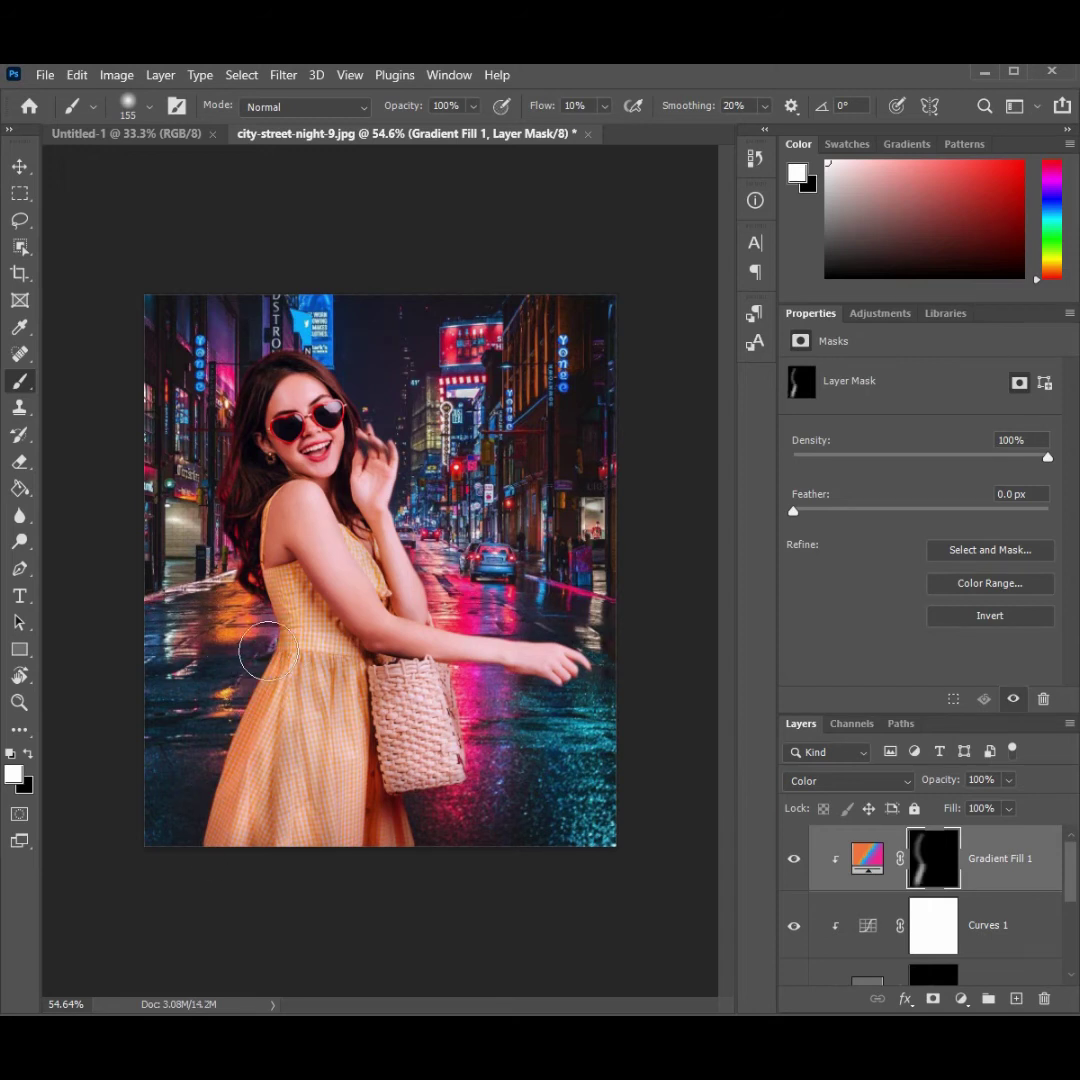
Step: Paint white on the mask along her left side, outstretched arm and hair
{"action": "left_click_drag", "start_coordinate": [227, 820], "coordinate": [181, 873]}
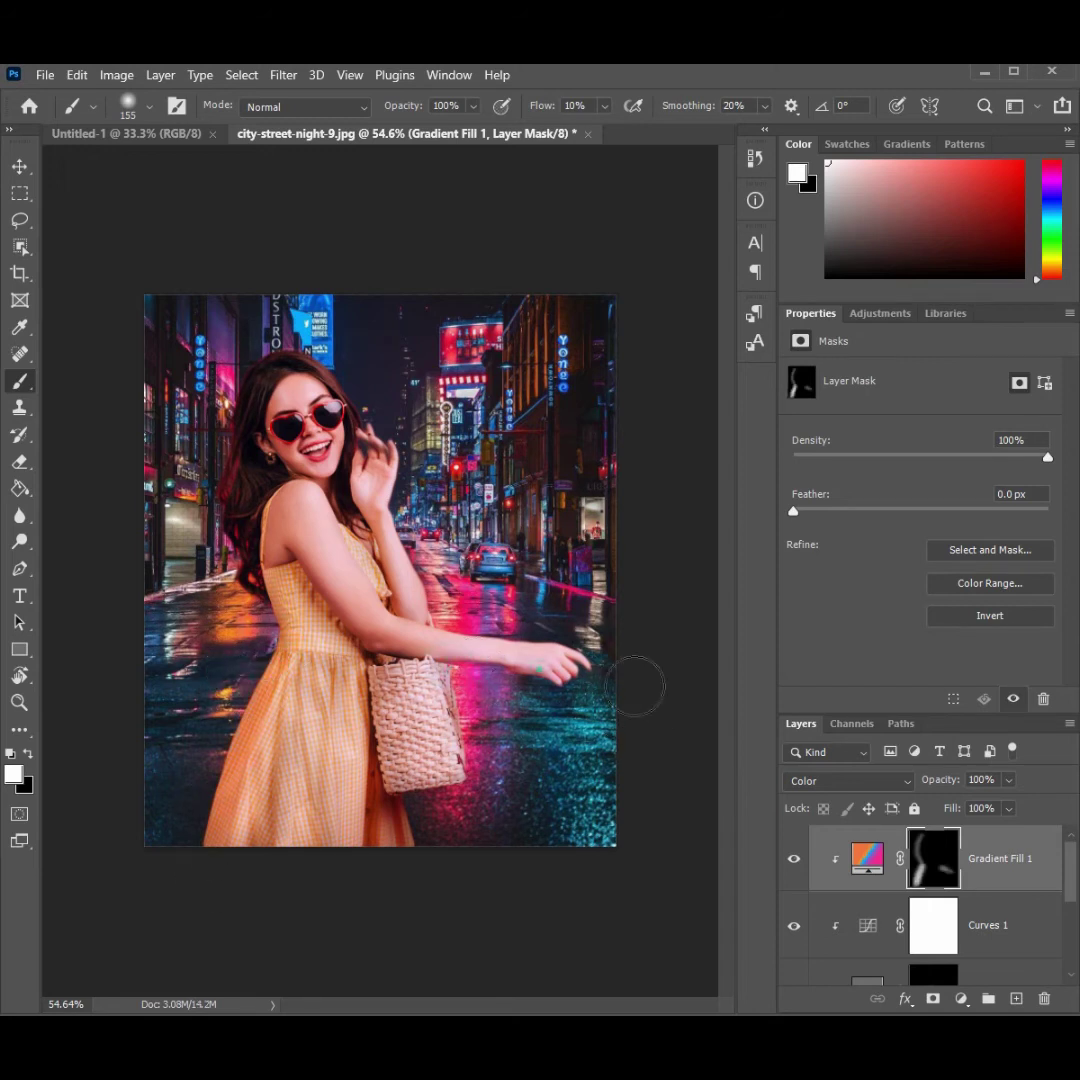
{"action": "left_click_drag", "start_coordinate": [473, 600], "coordinate": [517, 562]}
{"action": "scroll", "coordinate": [465, 797], "scroll_direction": "up", "scroll_amount": 3}
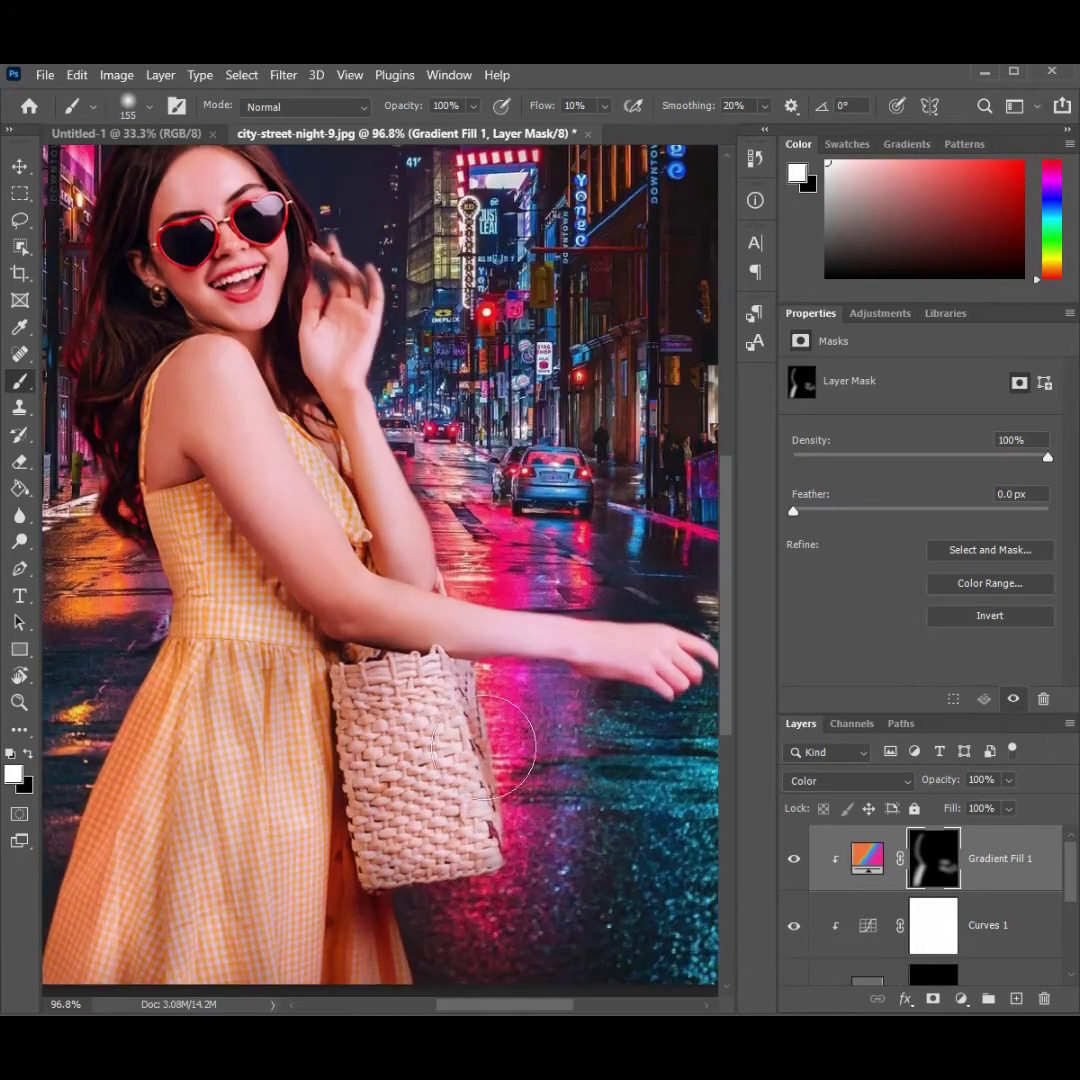
{"action": "scroll", "coordinate": [417, 900], "scroll_direction": "down", "scroll_amount": 2}
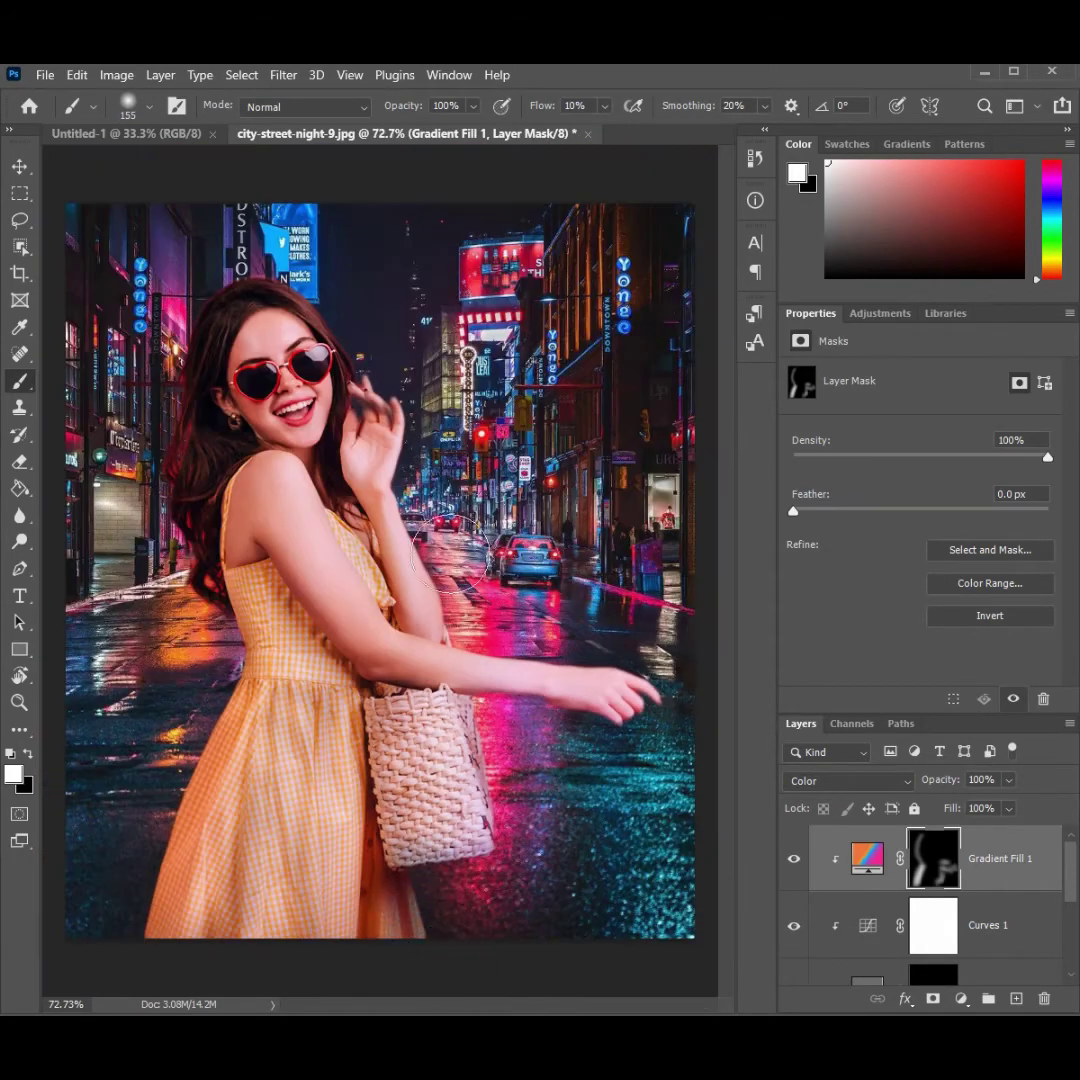
{"action": "left_click_drag", "start_coordinate": [404, 407], "coordinate": [426, 562]}
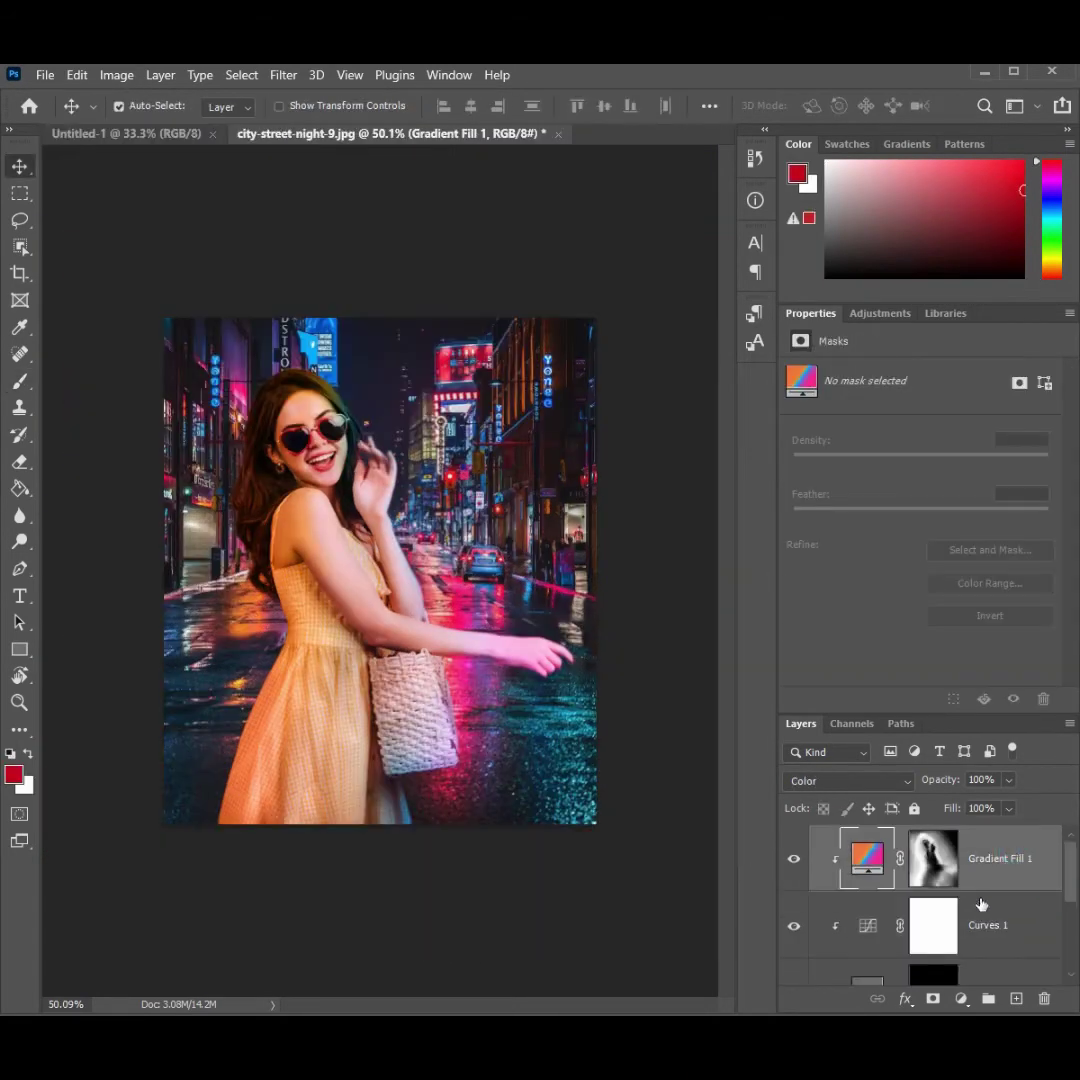
Step: Add a Curves adjustment above the gradient and raise the Red curve
{"action": "left_click", "coordinate": [963, 1000]}
{"action": "left_click", "coordinate": [985, 742]}
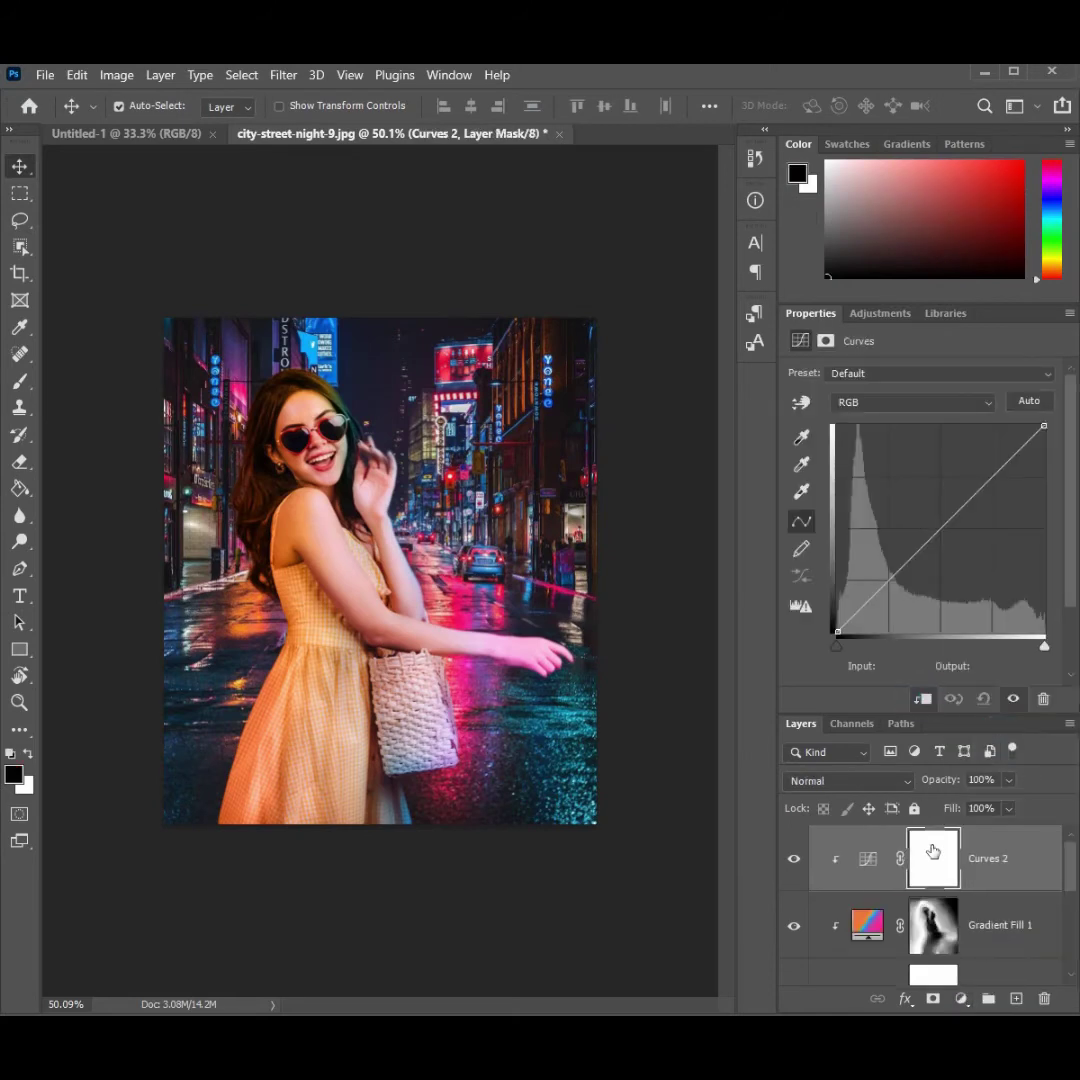
{"action": "left_click", "coordinate": [880, 402]}
{"action": "left_click", "coordinate": [877, 436]}
{"action": "left_click_drag", "start_coordinate": [1044, 426], "coordinate": [918, 427]}
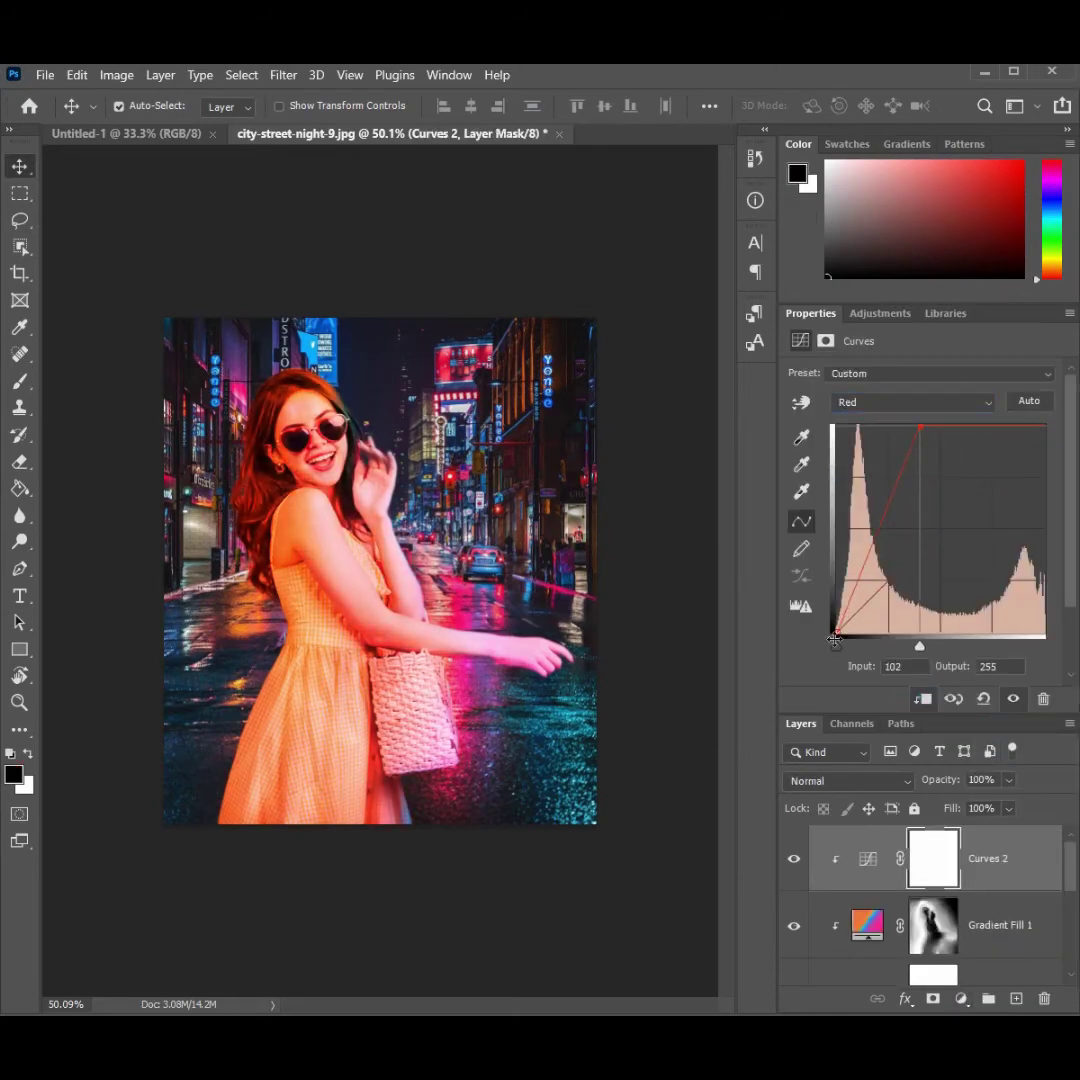
{"action": "left_click_drag", "start_coordinate": [836, 631], "coordinate": [830, 562]}
Step: Pull down the Blue curve and lift the Green curve's highlight point
{"action": "left_click", "coordinate": [912, 402]}
{"action": "left_click", "coordinate": [875, 453]}
{"action": "left_click_drag", "start_coordinate": [1044, 426], "coordinate": [968, 491]}
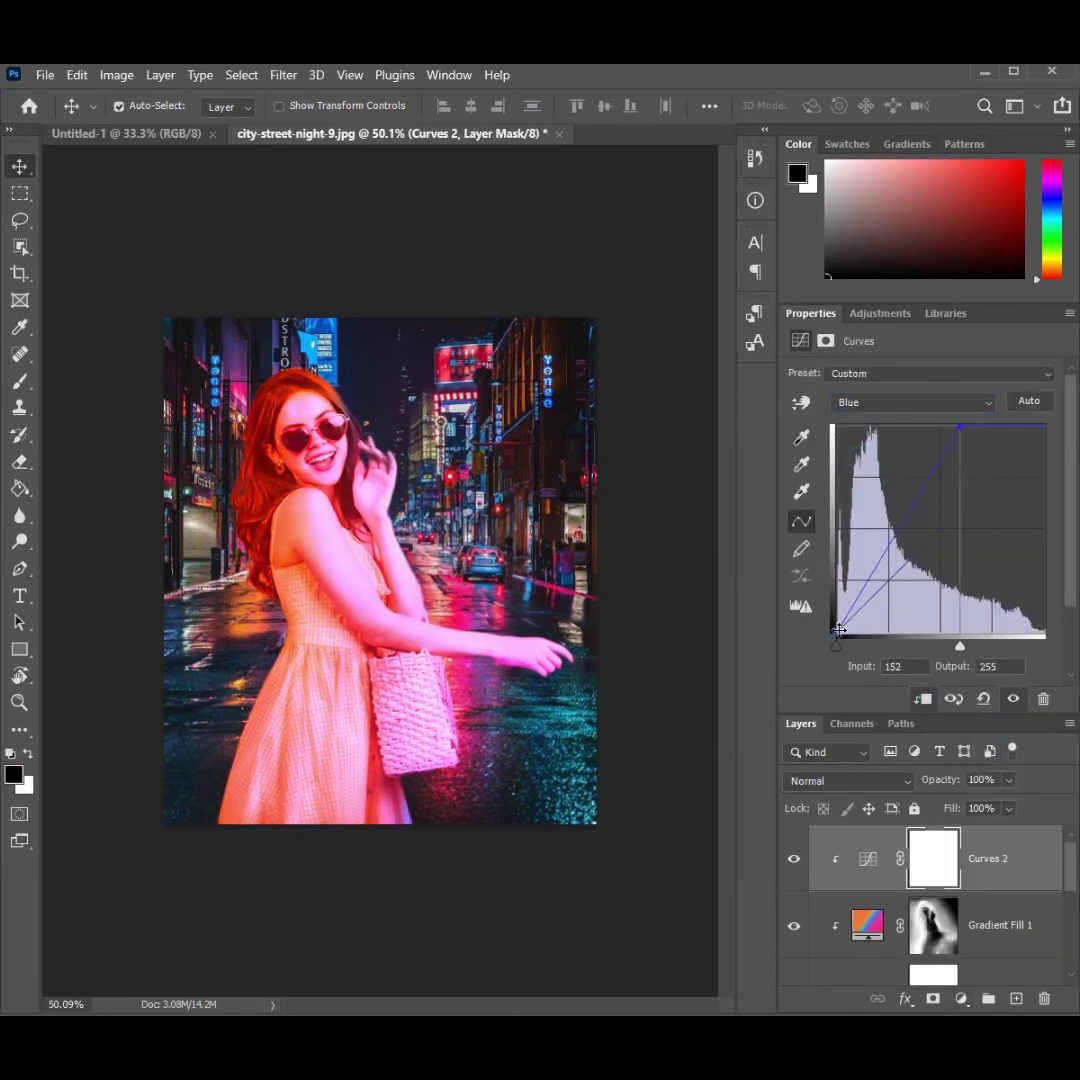
{"action": "left_click", "coordinate": [912, 402]}
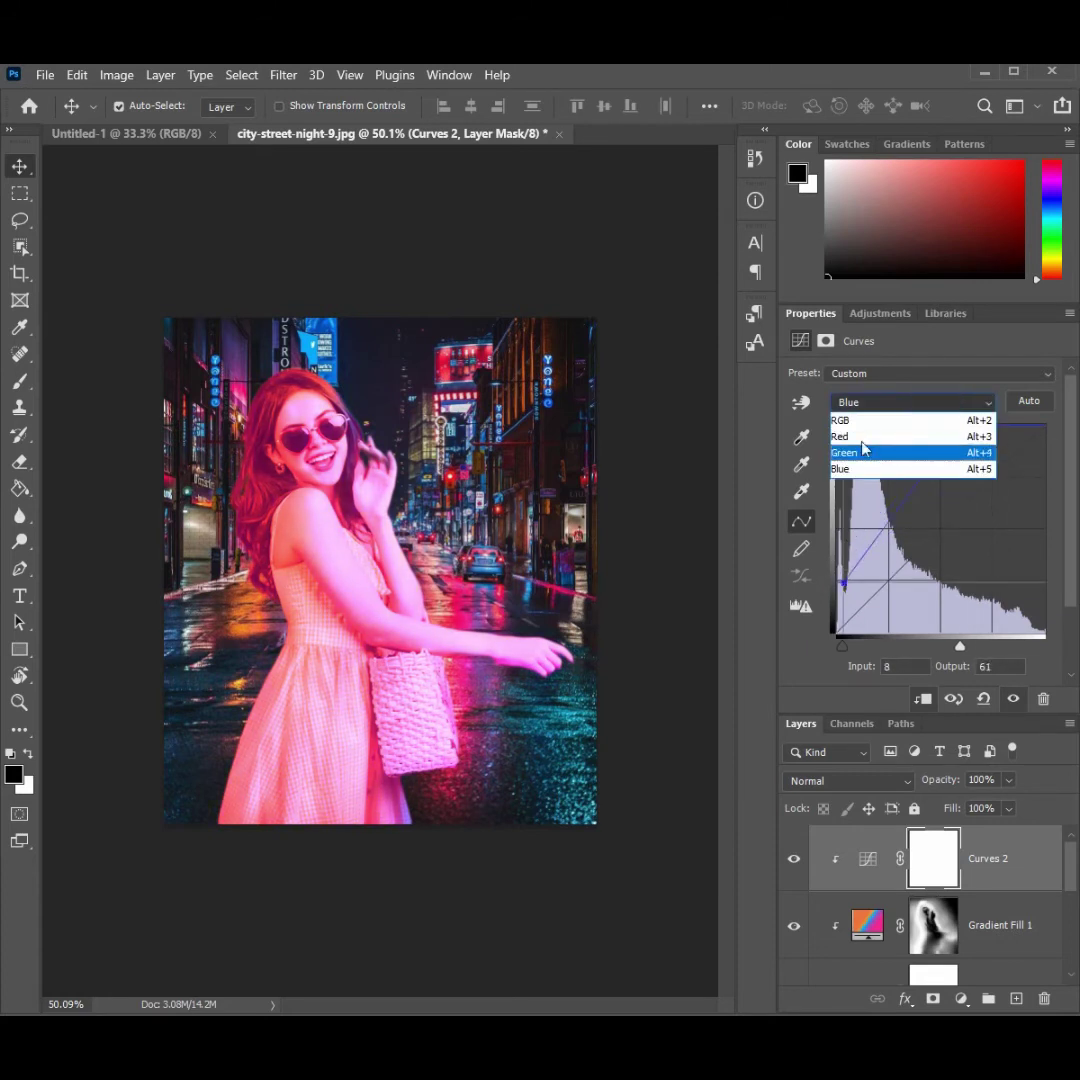
{"action": "left_click", "coordinate": [858, 448]}
{"action": "mouse_move", "coordinate": [1044, 426]}
{"action": "left_mouse_down"}
{"action": "mouse_move", "coordinate": [976, 422]}
{"action": "mouse_move", "coordinate": [998, 431]}
{"action": "left_mouse_up"}
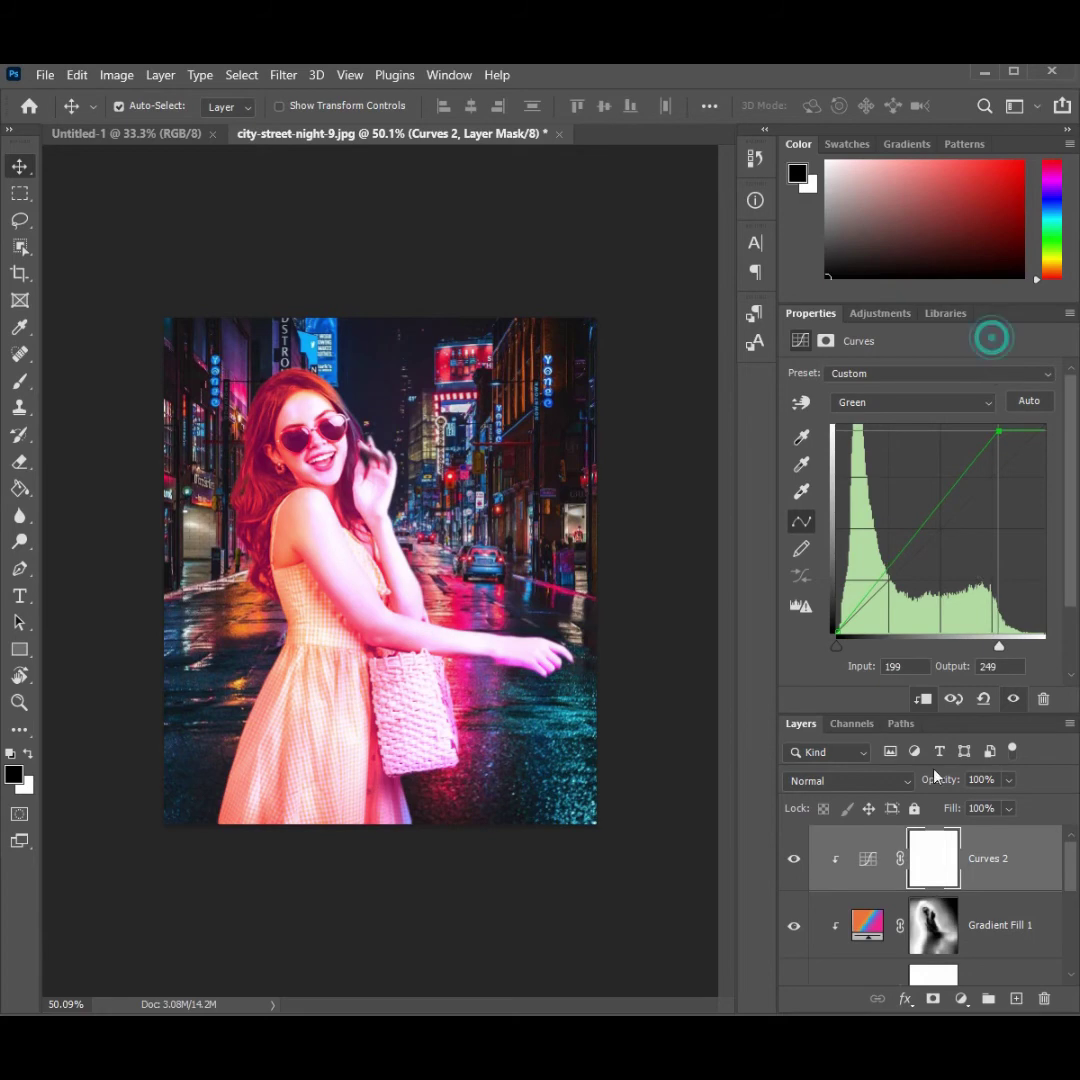
{"action": "scroll", "coordinate": [953, 872], "scroll_direction": "down", "scroll_amount": 2}
{"action": "scroll", "coordinate": [953, 872], "scroll_direction": "up", "scroll_amount": 2}
{"action": "scroll", "coordinate": [953, 872], "scroll_direction": "down", "scroll_amount": 3}
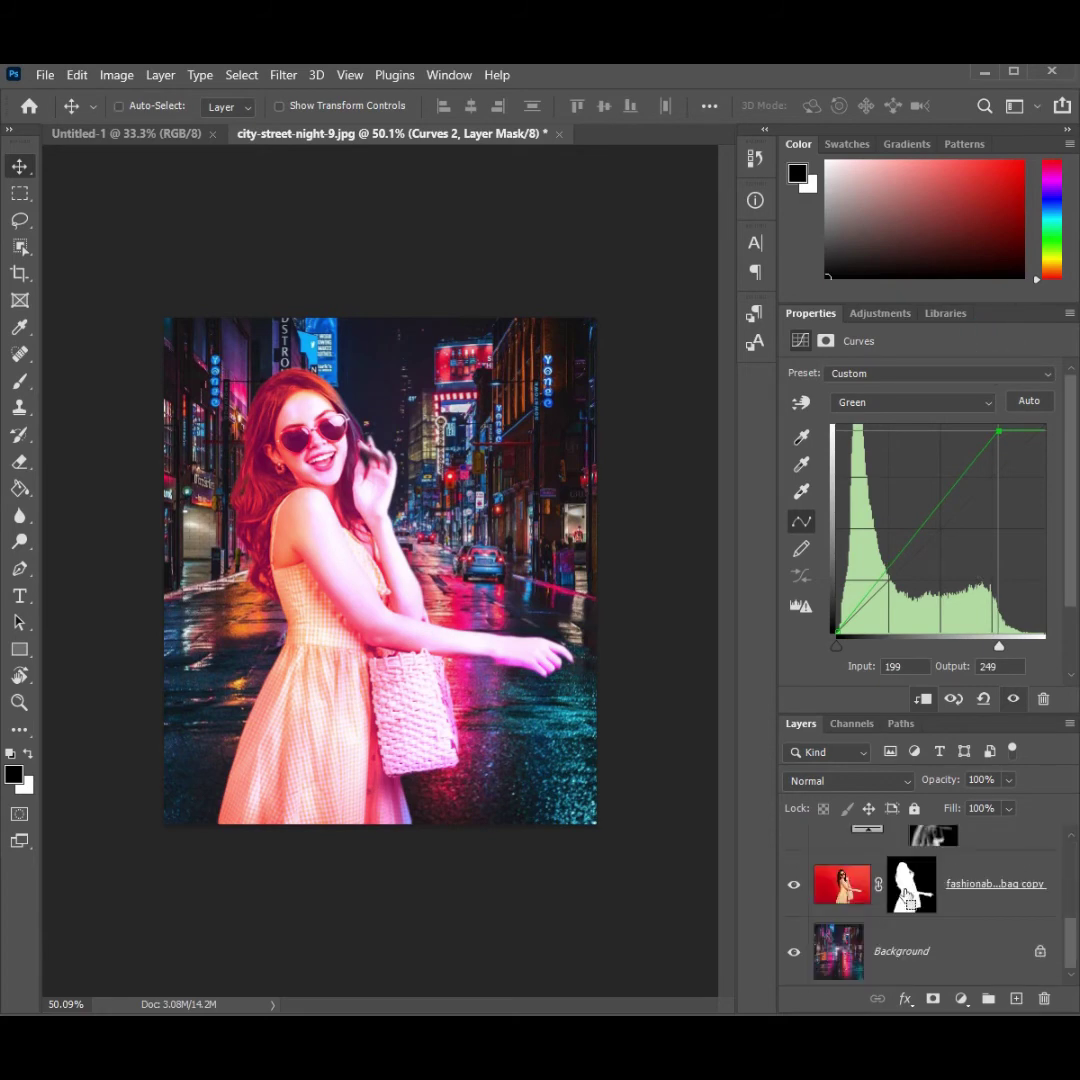
Step: Load the woman's outline as a selection and make a first Select > Modify > Contract attempt
{"action": "left_click", "coordinate": [907, 897], "text": "ctrl"}
{"action": "key", "text": "ctrl+plus"}
{"action": "key", "text": "ctrl+plus"}
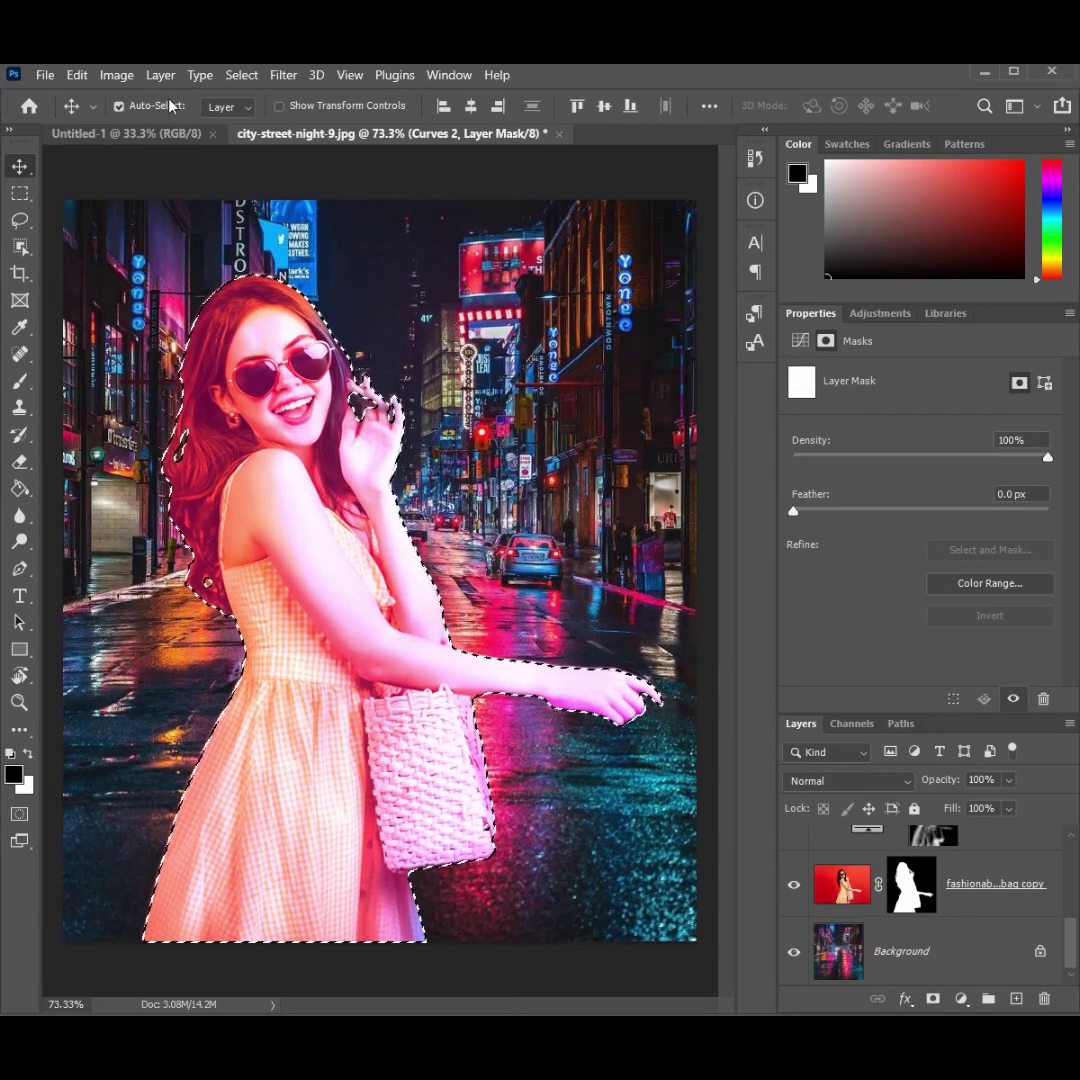
{"action": "left_click", "coordinate": [116, 74]}
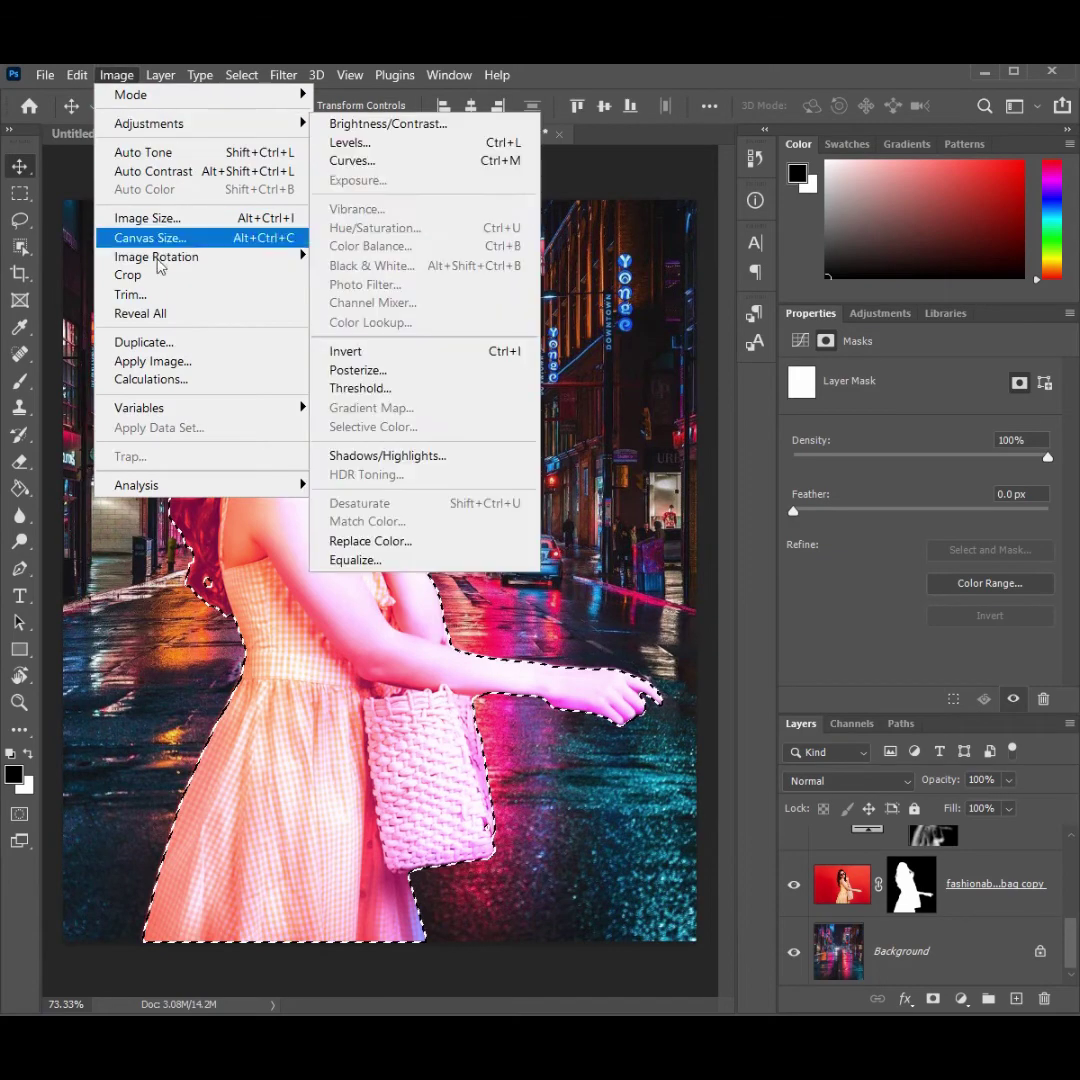
{"action": "left_click", "coordinate": [241, 74]}
{"action": "mouse_move", "coordinate": [300, 370]}
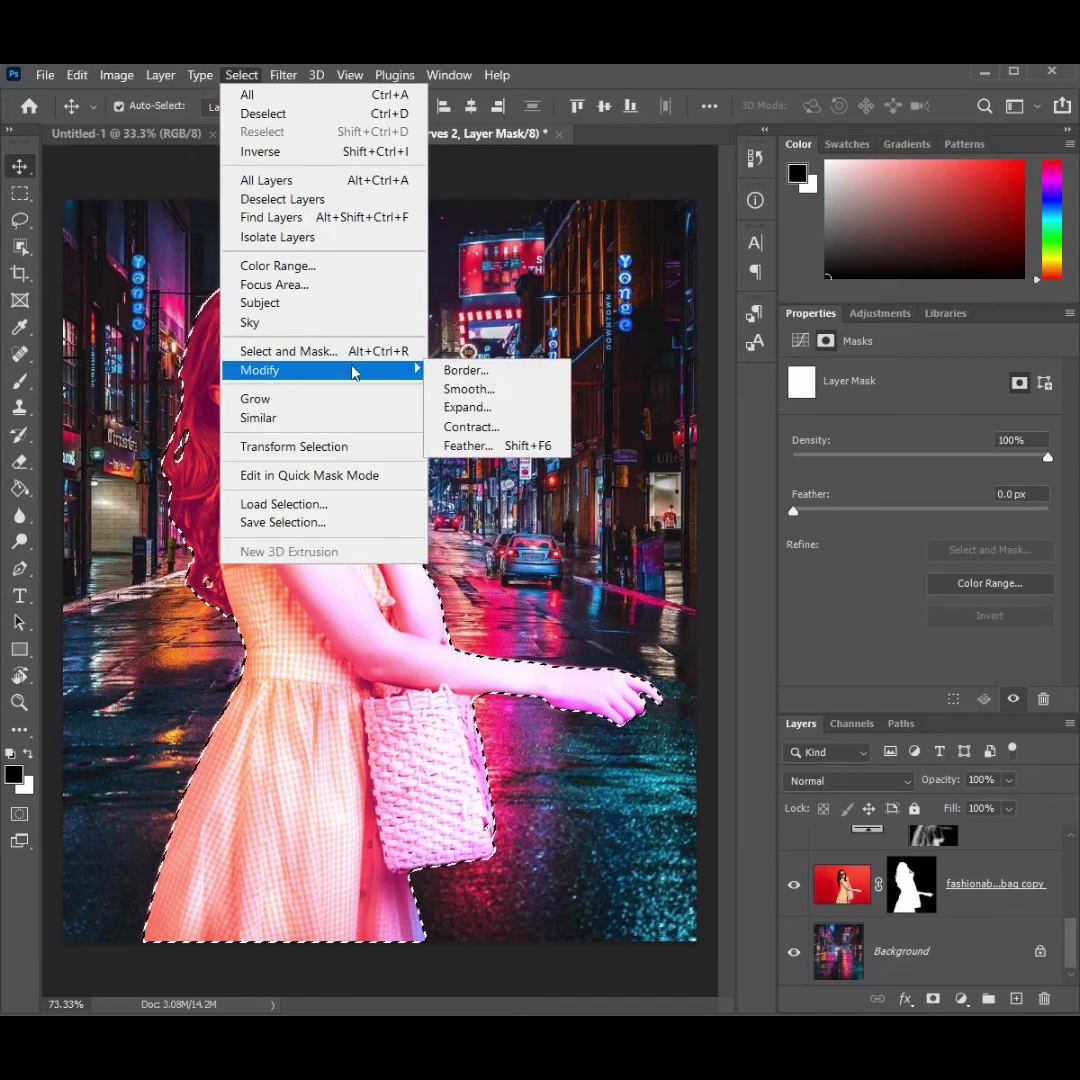
{"action": "left_click", "coordinate": [478, 426]}
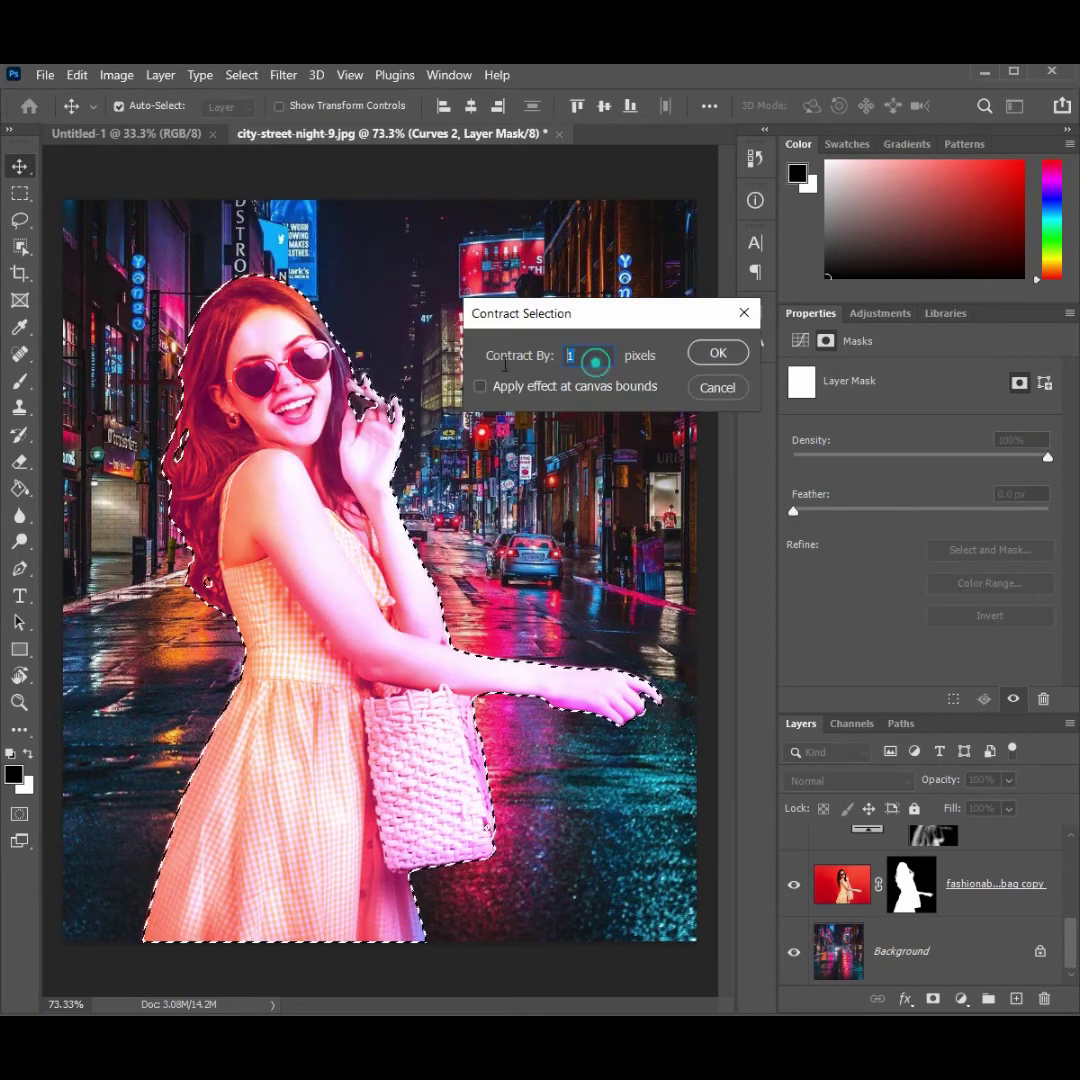
{"action": "left_click", "coordinate": [717, 352]}
{"action": "scroll", "coordinate": [253, 657], "scroll_direction": "up", "scroll_amount": 5}
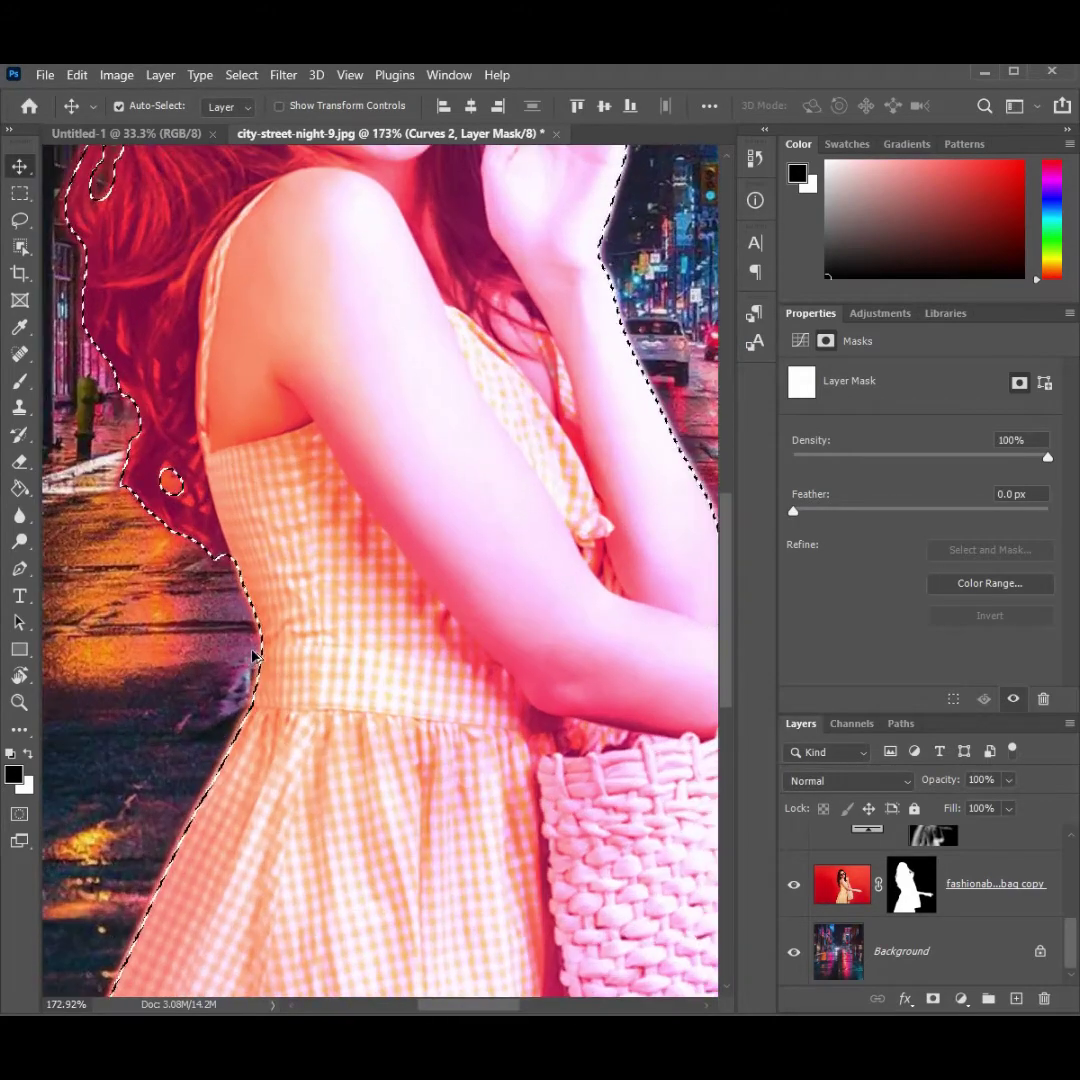
Step: Contract the selection by 1 pixel and zoom out to see the whole image
{"action": "left_click", "coordinate": [241, 74]}
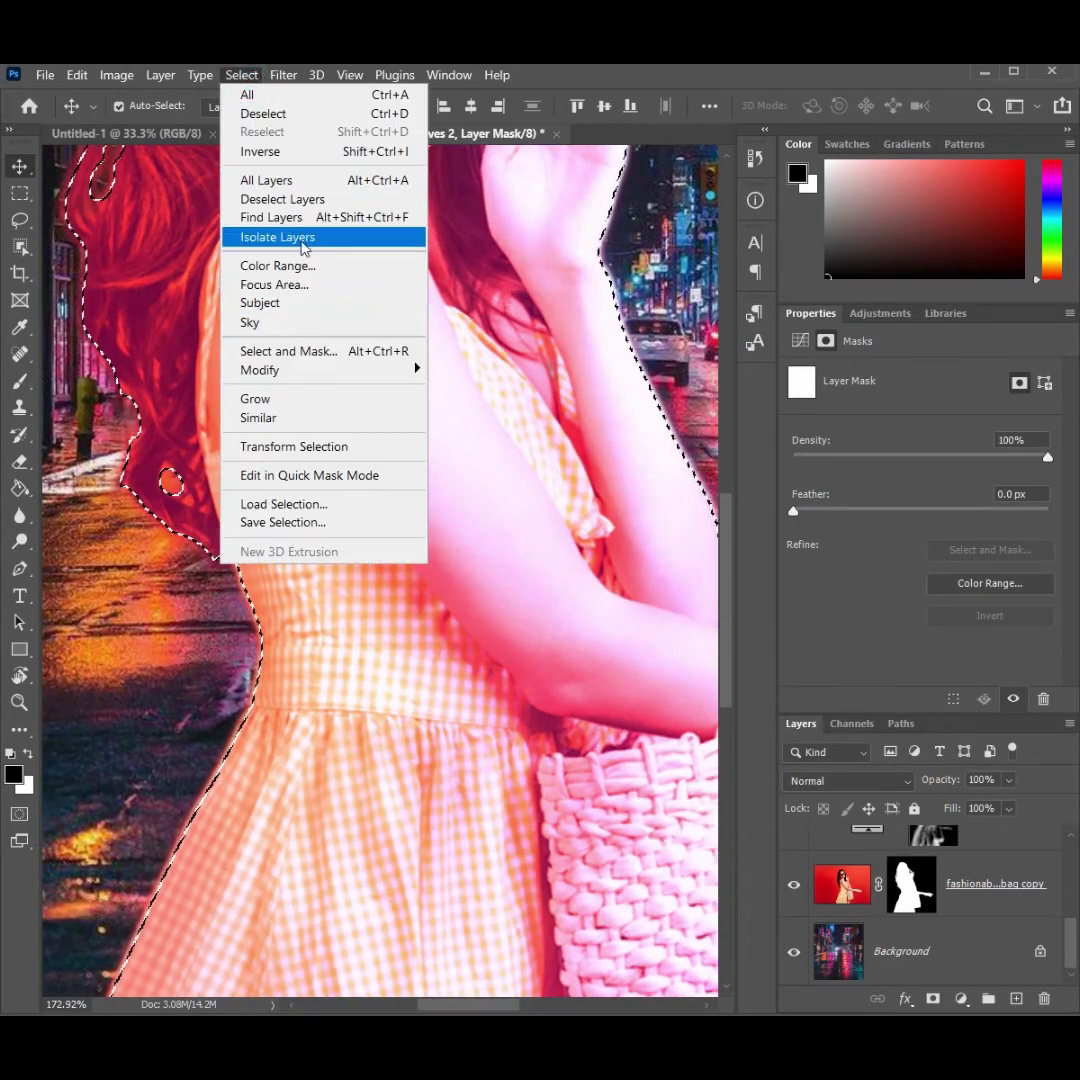
{"action": "mouse_move", "coordinate": [260, 370]}
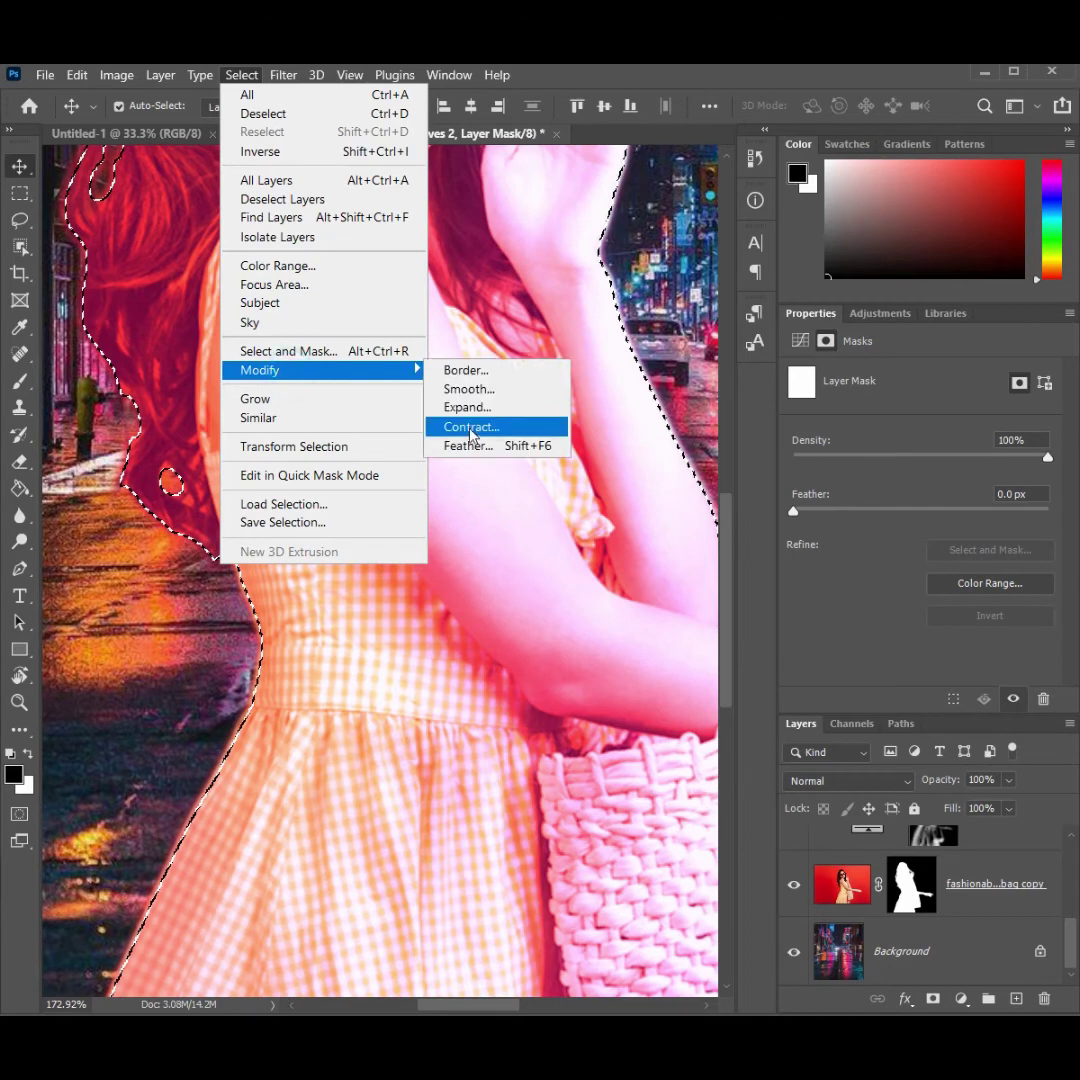
{"action": "left_click", "coordinate": [470, 427]}
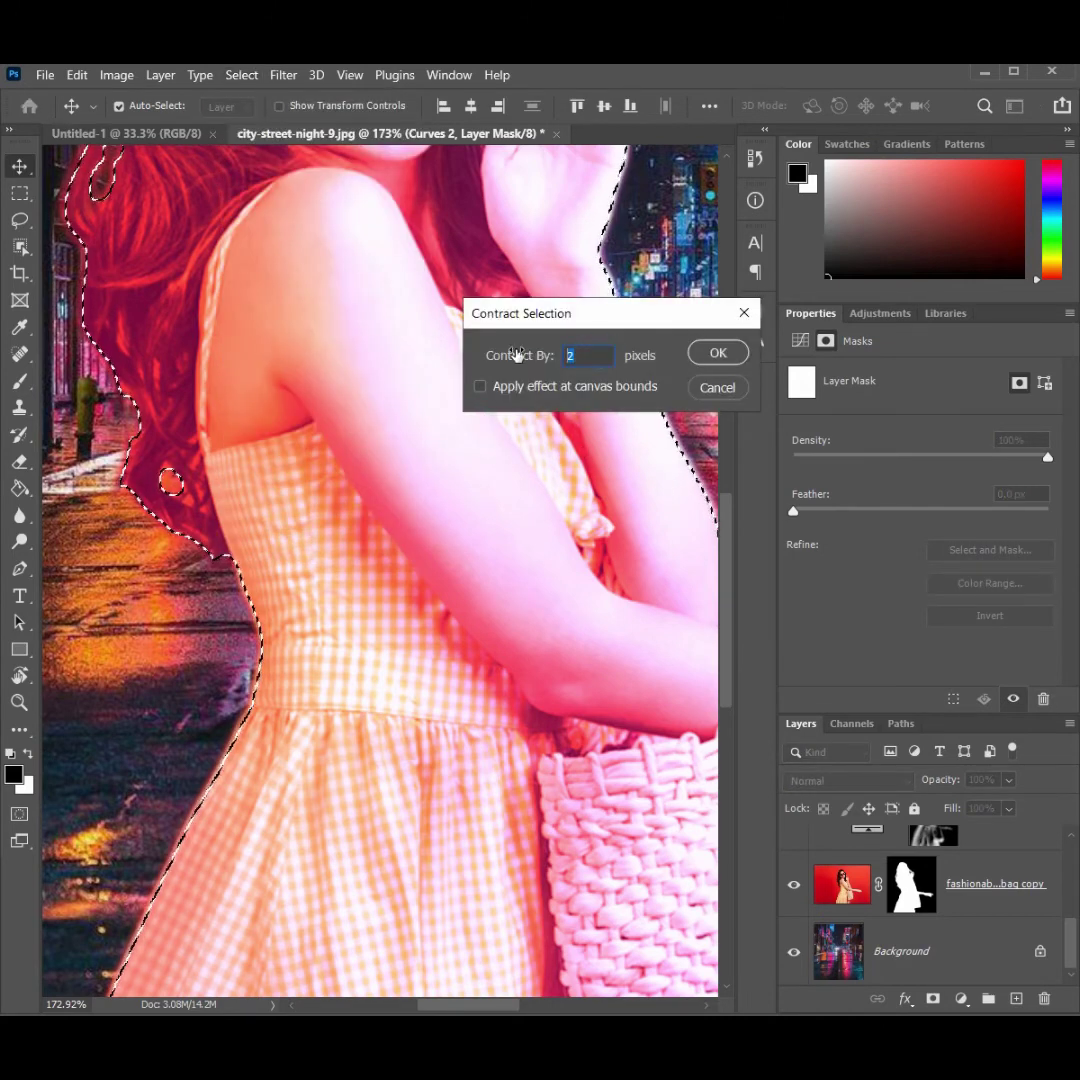
{"action": "type", "text": "1"}
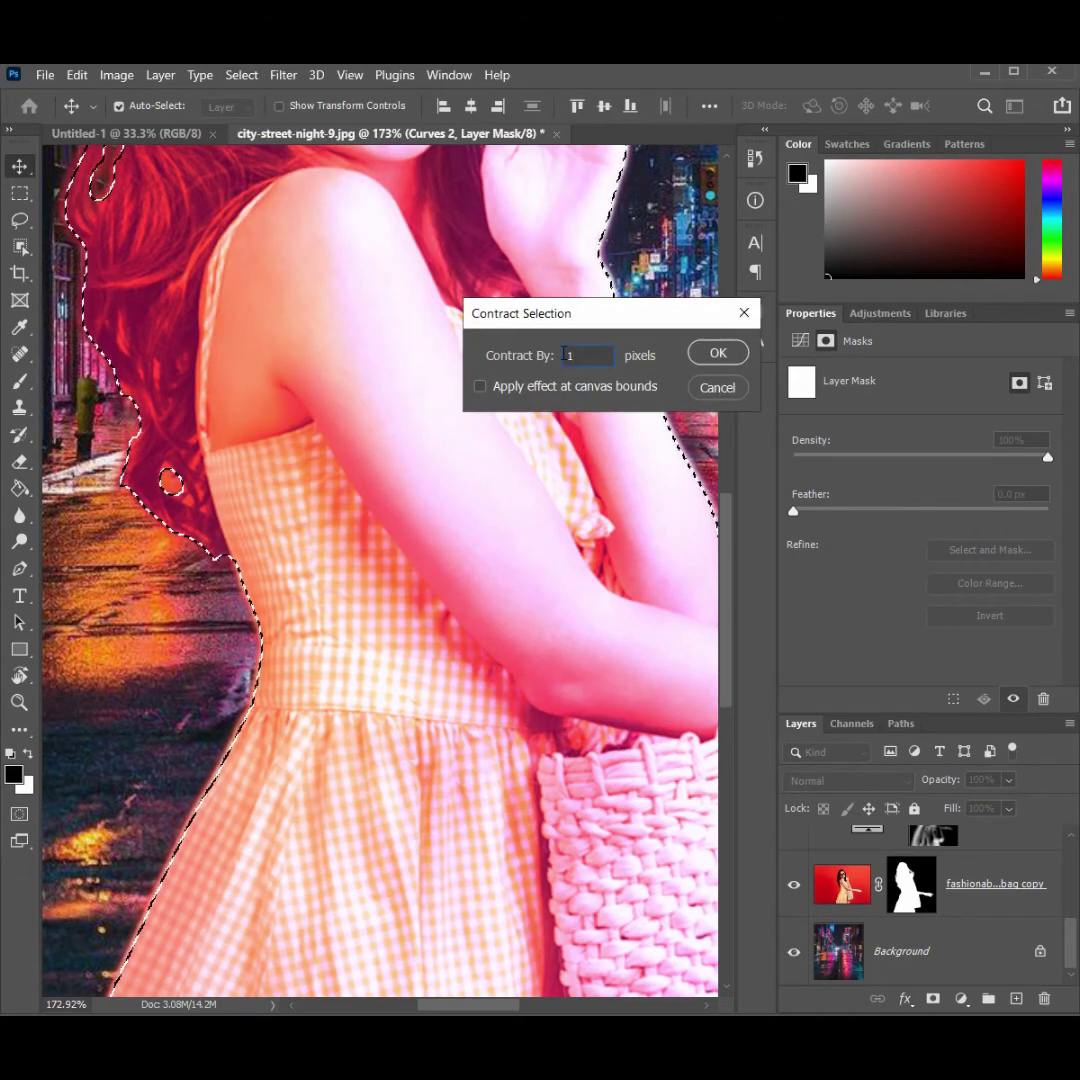
{"action": "left_click", "coordinate": [716, 353]}
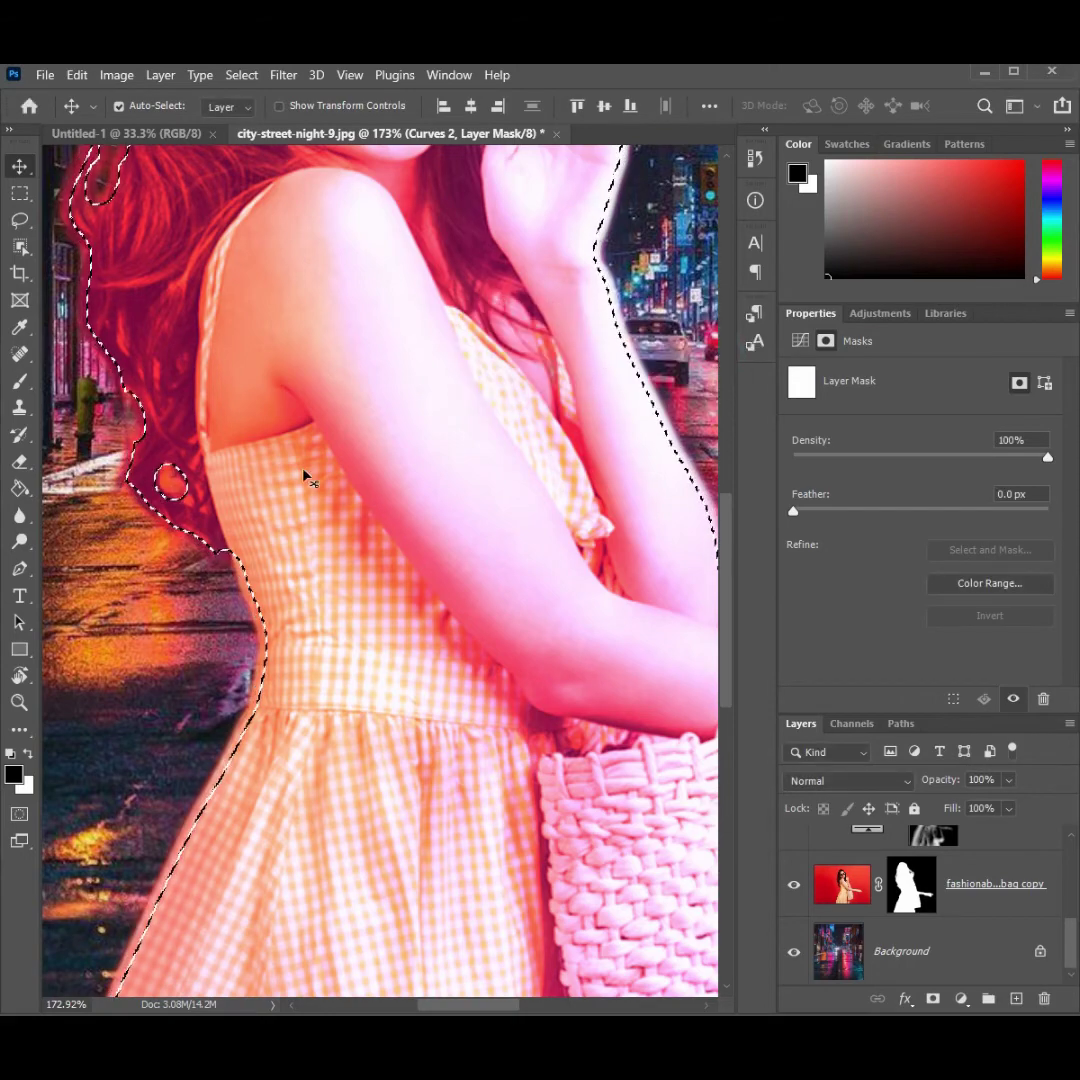
{"action": "scroll", "coordinate": [305, 478], "scroll_direction": "down", "scroll_amount": 5}
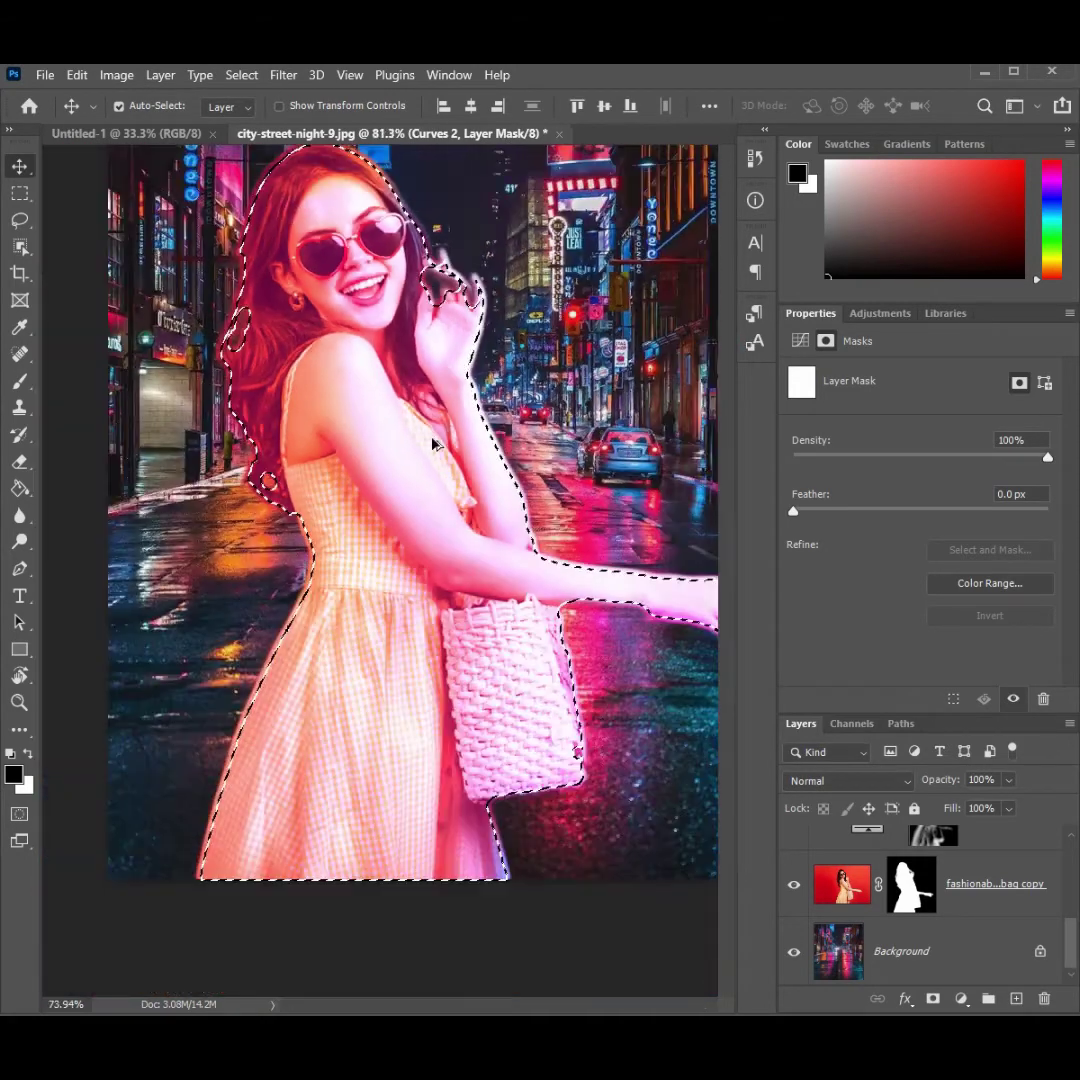
{"action": "scroll", "coordinate": [435, 445], "scroll_direction": "down", "scroll_amount": 1}
{"action": "scroll", "coordinate": [960, 880], "scroll_direction": "up", "scroll_amount": 2}
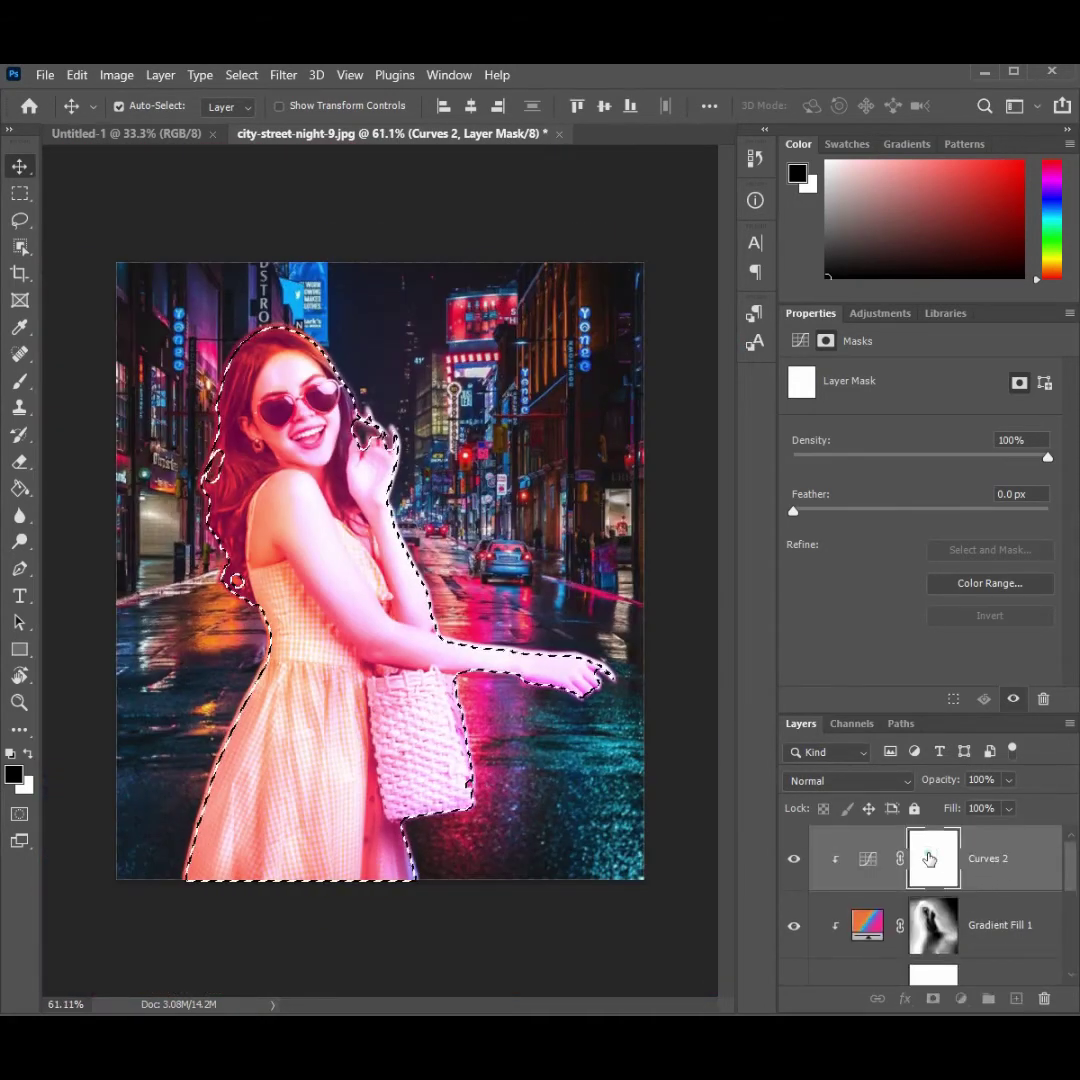
Step: Fill the woman's area of the Curves 2 mask black and deselect
{"action": "left_click", "coordinate": [20, 488]}
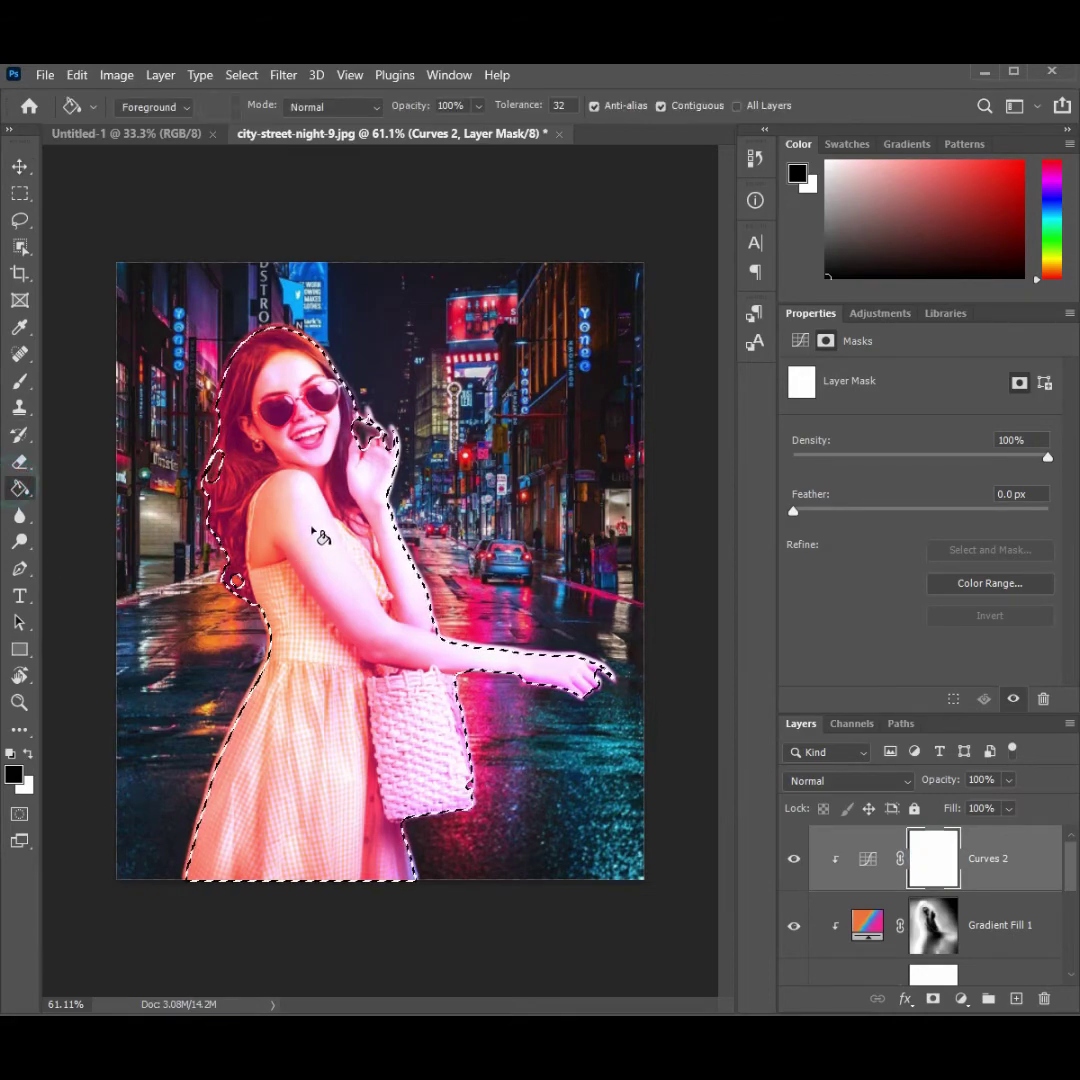
{"action": "left_click", "coordinate": [318, 535]}
{"action": "key", "text": "ctrl+d"}
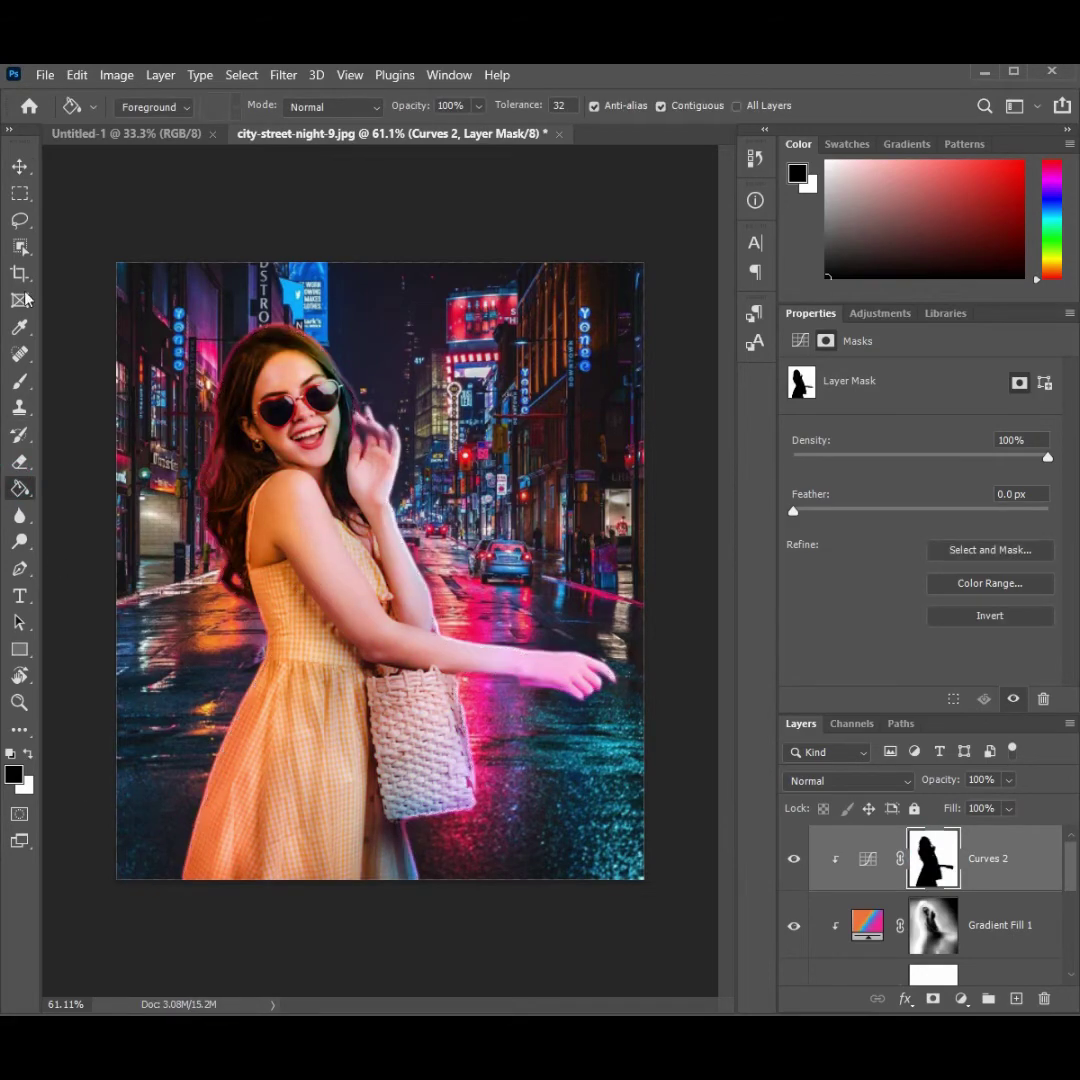
{"action": "left_click", "coordinate": [20, 167]}
{"action": "scroll", "coordinate": [294, 463], "scroll_direction": "up", "scroll_amount": 2}
{"action": "scroll", "coordinate": [294, 463], "scroll_direction": "up", "scroll_amount": 5}
{"action": "scroll", "coordinate": [294, 463], "scroll_direction": "down", "scroll_amount": 3}
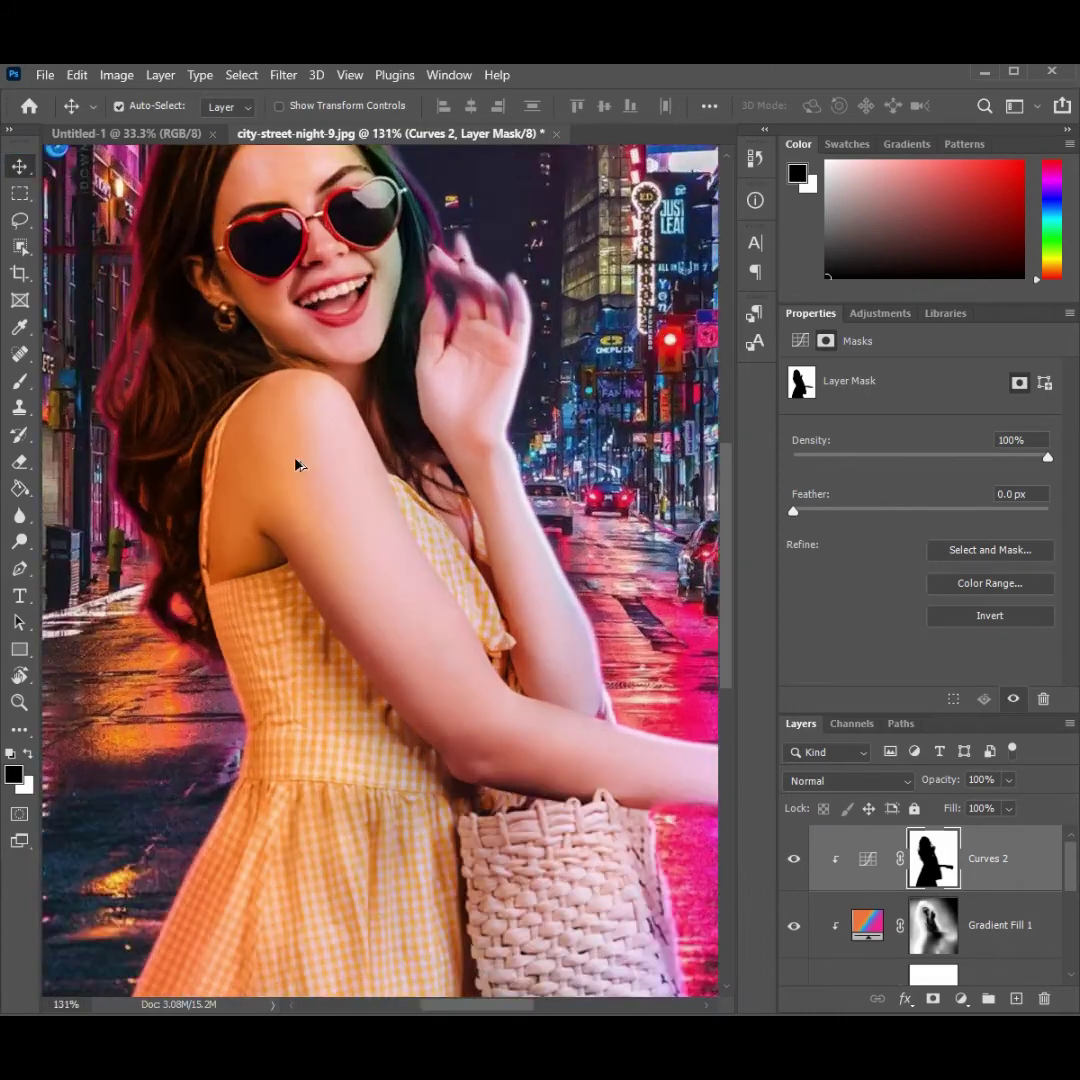
{"action": "scroll", "coordinate": [294, 463], "scroll_direction": "down", "scroll_amount": 1}
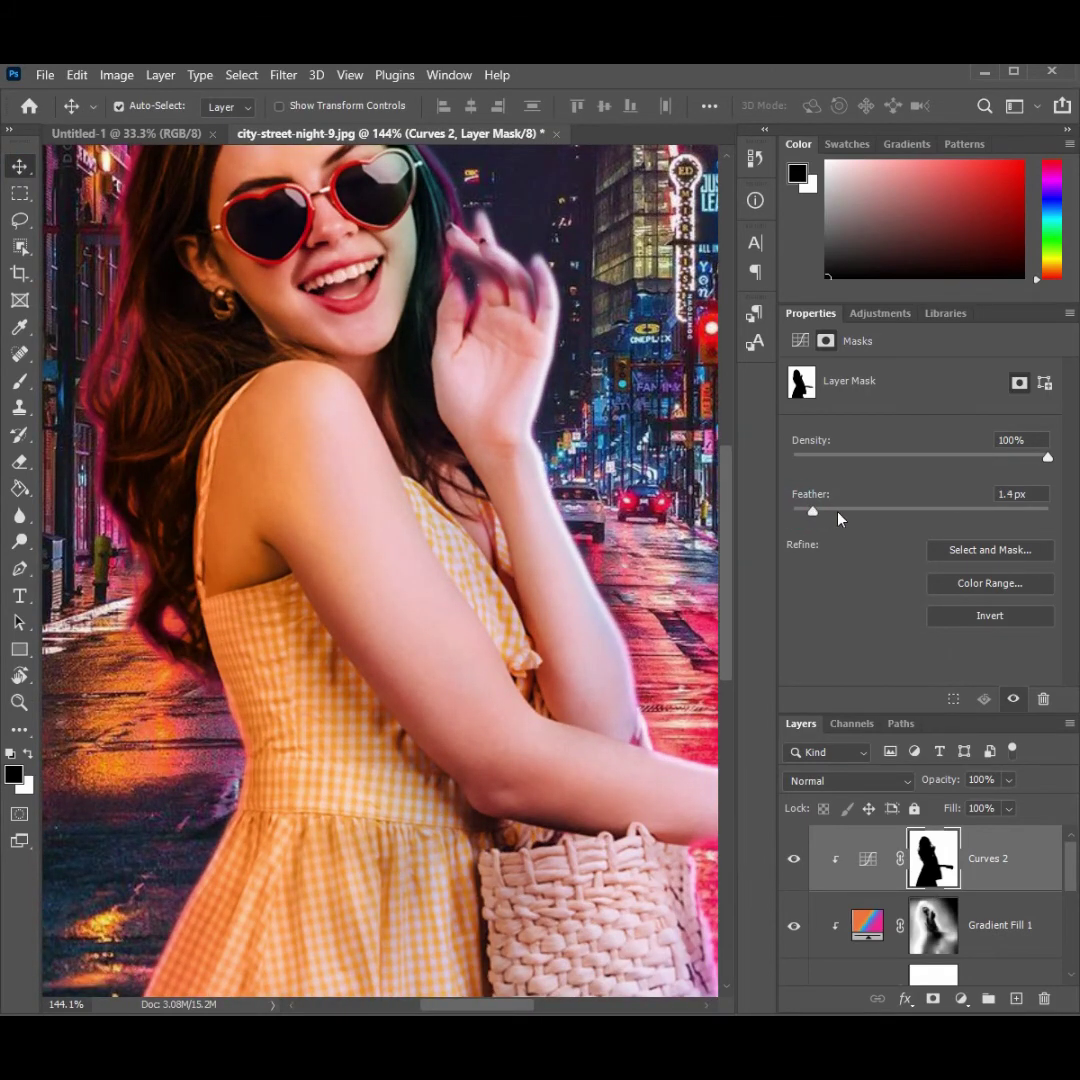
Step: Feather the Curves 2 mask to 5 px and toggle the tint to compare
{"action": "left_click_drag", "start_coordinate": [849, 511], "coordinate": [862, 520]}
{"action": "scroll", "coordinate": [320, 516], "scroll_direction": "down", "scroll_amount": 3}
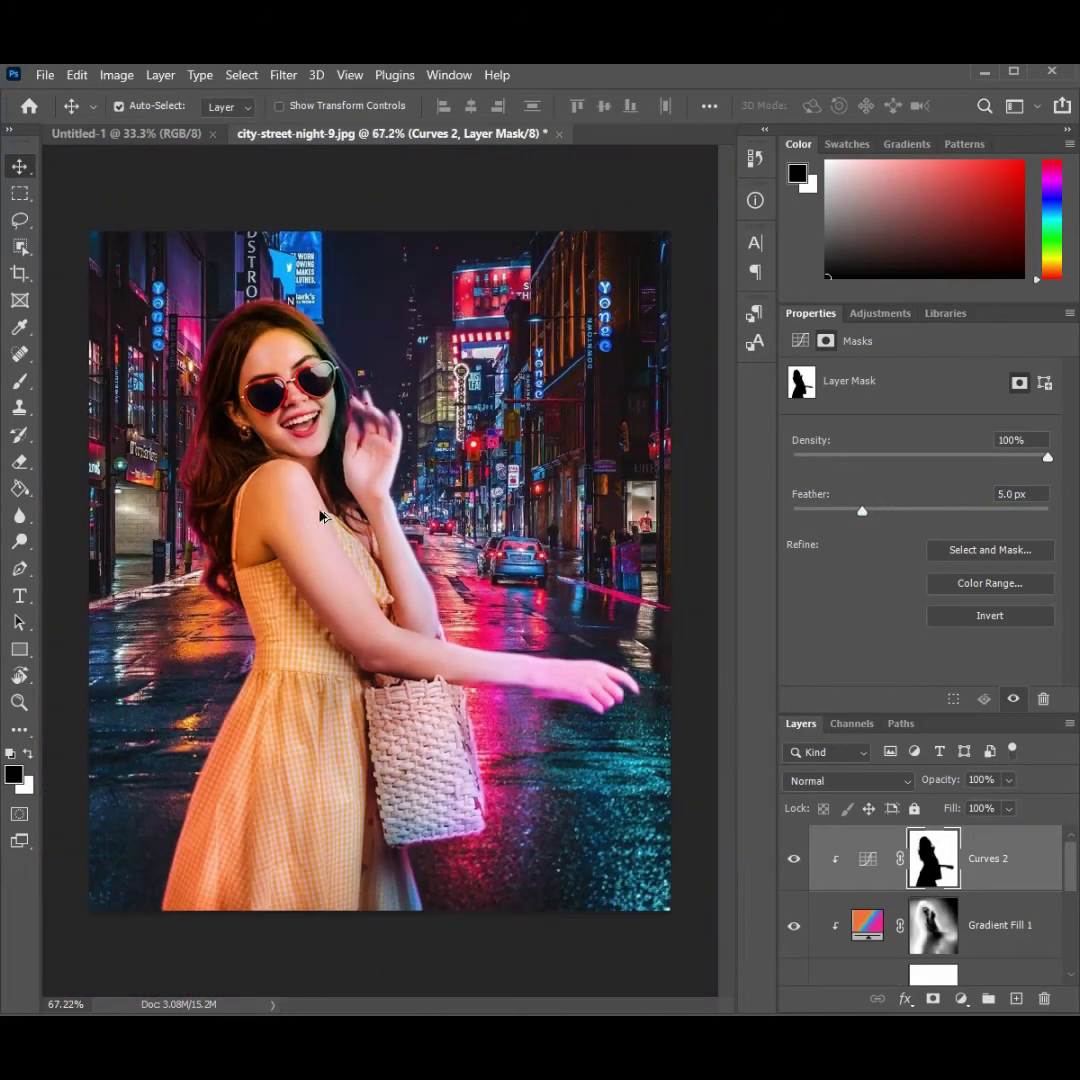
{"action": "scroll", "coordinate": [570, 746], "scroll_direction": "up", "scroll_amount": 4}
{"action": "scroll", "coordinate": [557, 705], "scroll_direction": "down", "scroll_amount": 1}
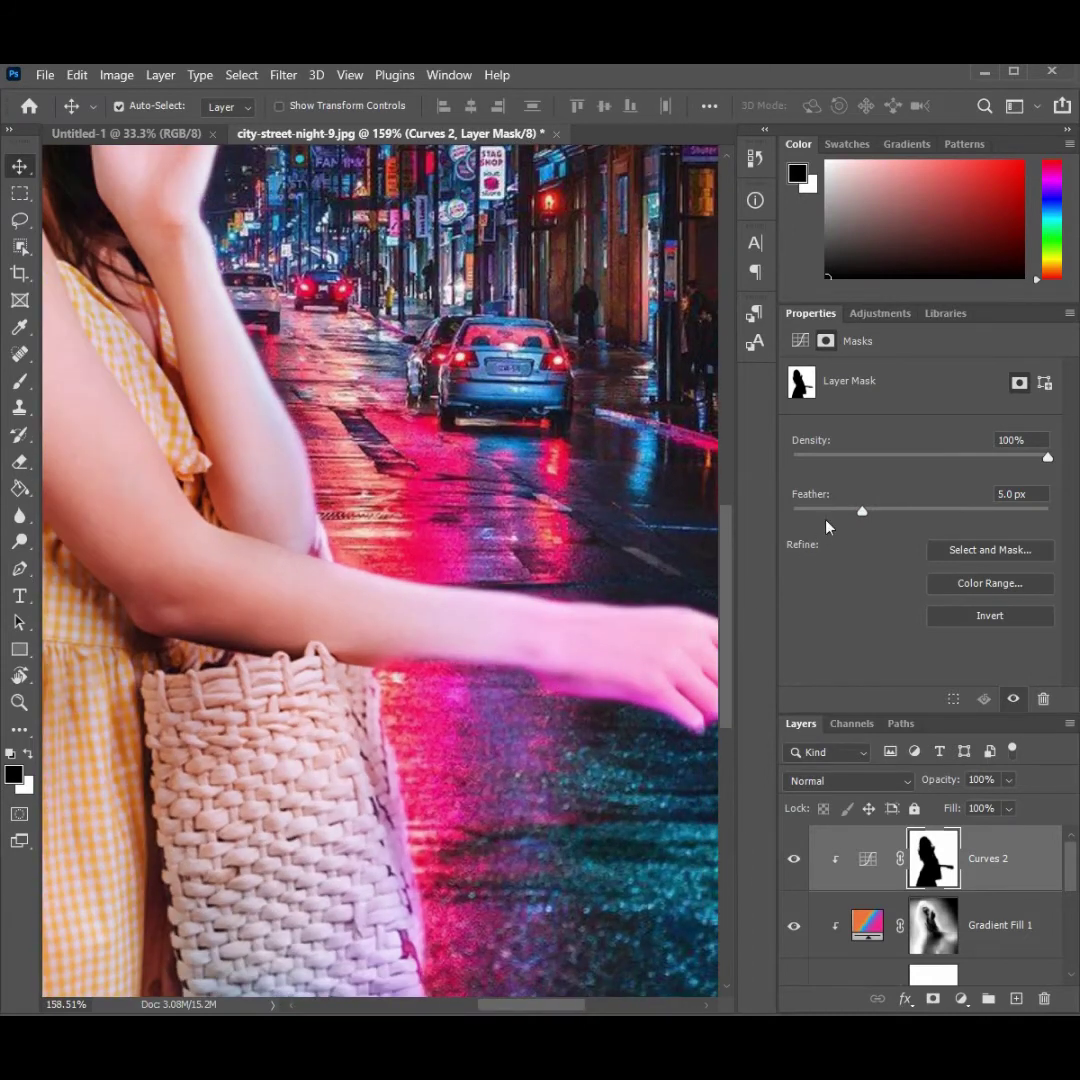
{"action": "left_click", "coordinate": [794, 860]}
{"action": "left_click", "coordinate": [794, 860]}
{"action": "scroll", "coordinate": [502, 604], "scroll_direction": "down", "scroll_amount": 4}
{"action": "left_click", "coordinate": [794, 859]}
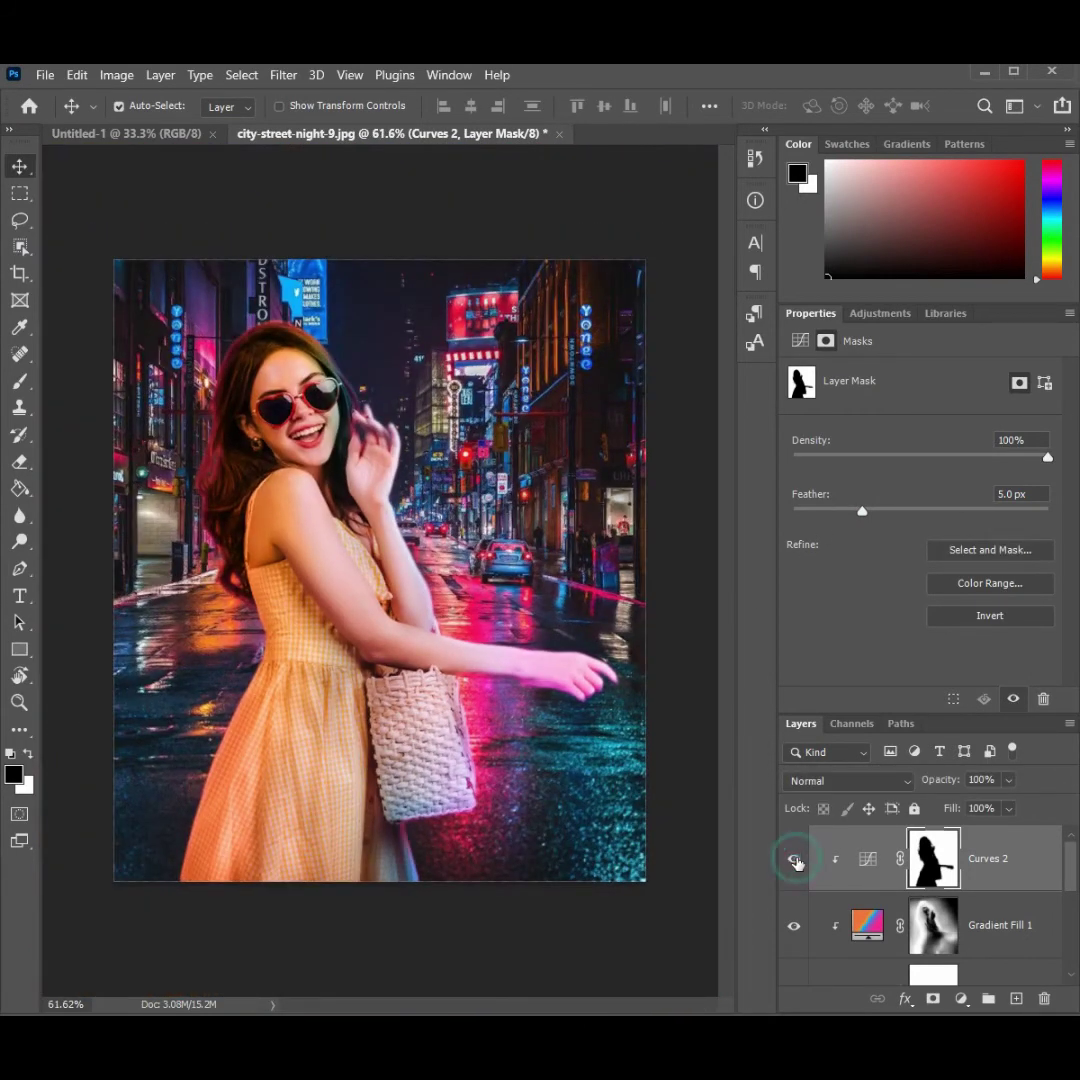
{"action": "left_click", "coordinate": [794, 859]}
Step: Increase the mask feather to about 33 px and compare the tint on and off
{"action": "left_click_drag", "start_coordinate": [862, 512], "coordinate": [920, 512]}
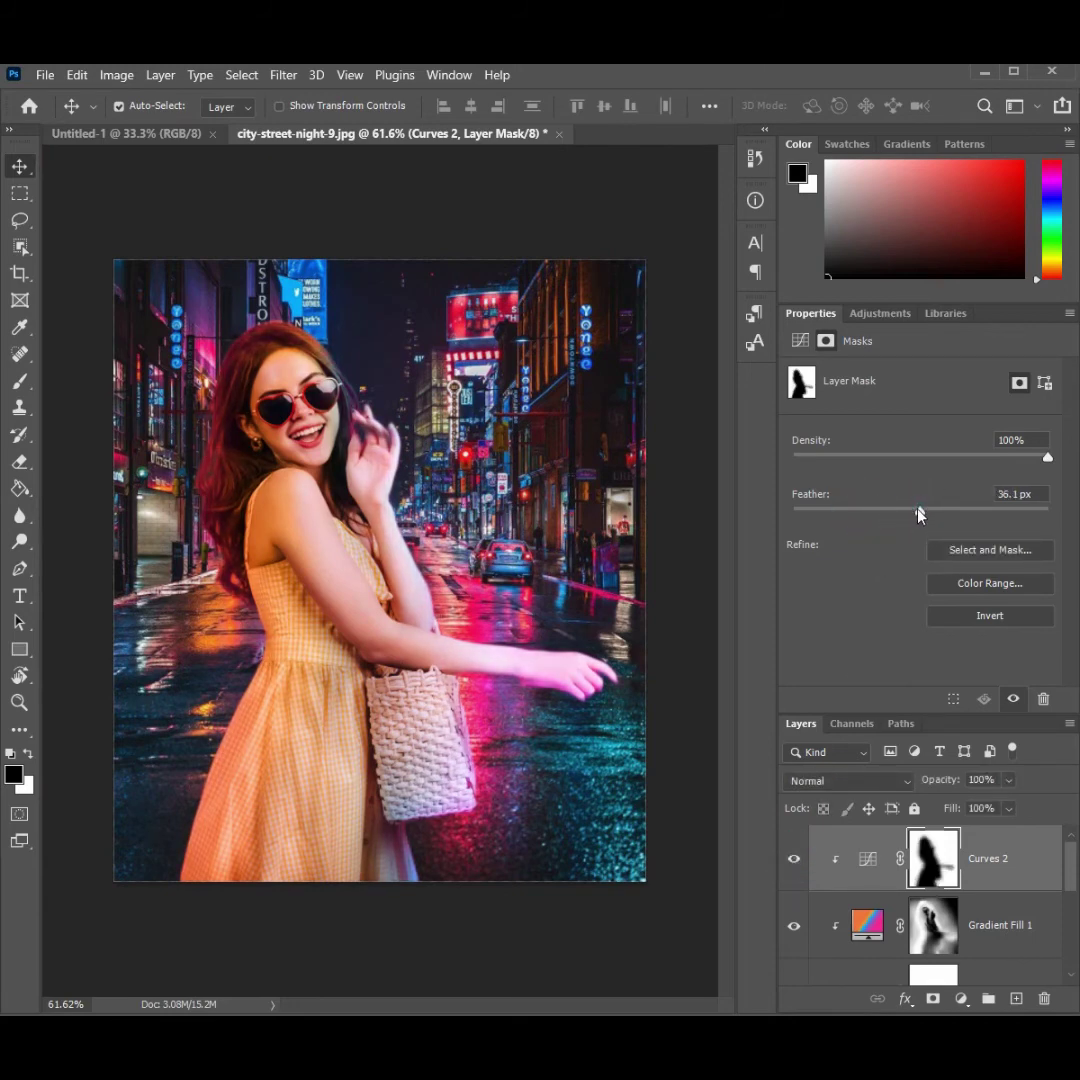
{"action": "left_click", "coordinate": [794, 860]}
{"action": "left_click", "coordinate": [794, 860]}
{"action": "left_click", "coordinate": [794, 860]}
{"action": "scroll", "coordinate": [190, 880], "scroll_direction": "up", "scroll_amount": 3}
{"action": "scroll", "coordinate": [190, 880], "scroll_direction": "up", "scroll_amount": 2}
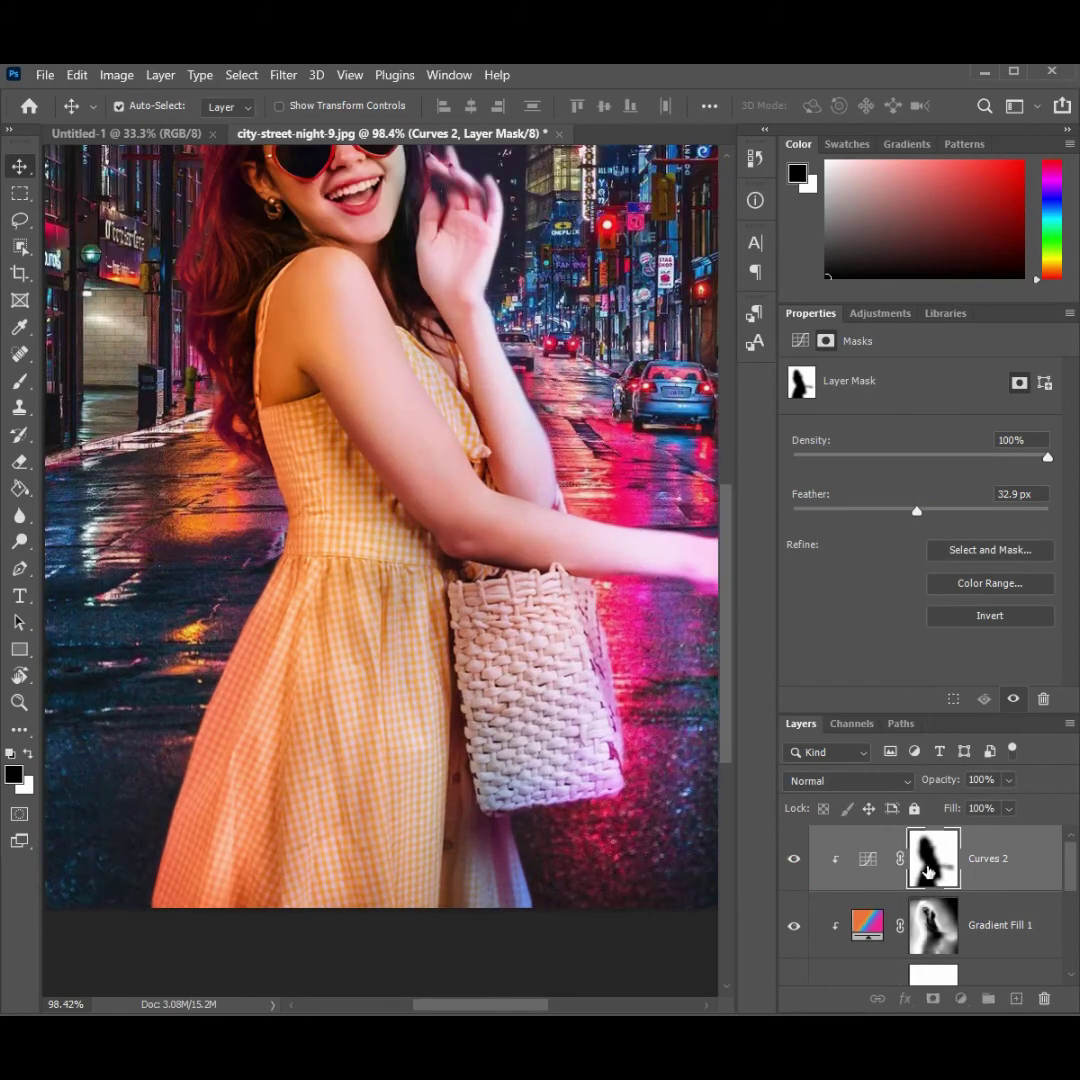
Step: Brush over the woman's left hair on the Curves 2 mask to keep the tint off it
{"action": "left_click", "coordinate": [20, 382]}
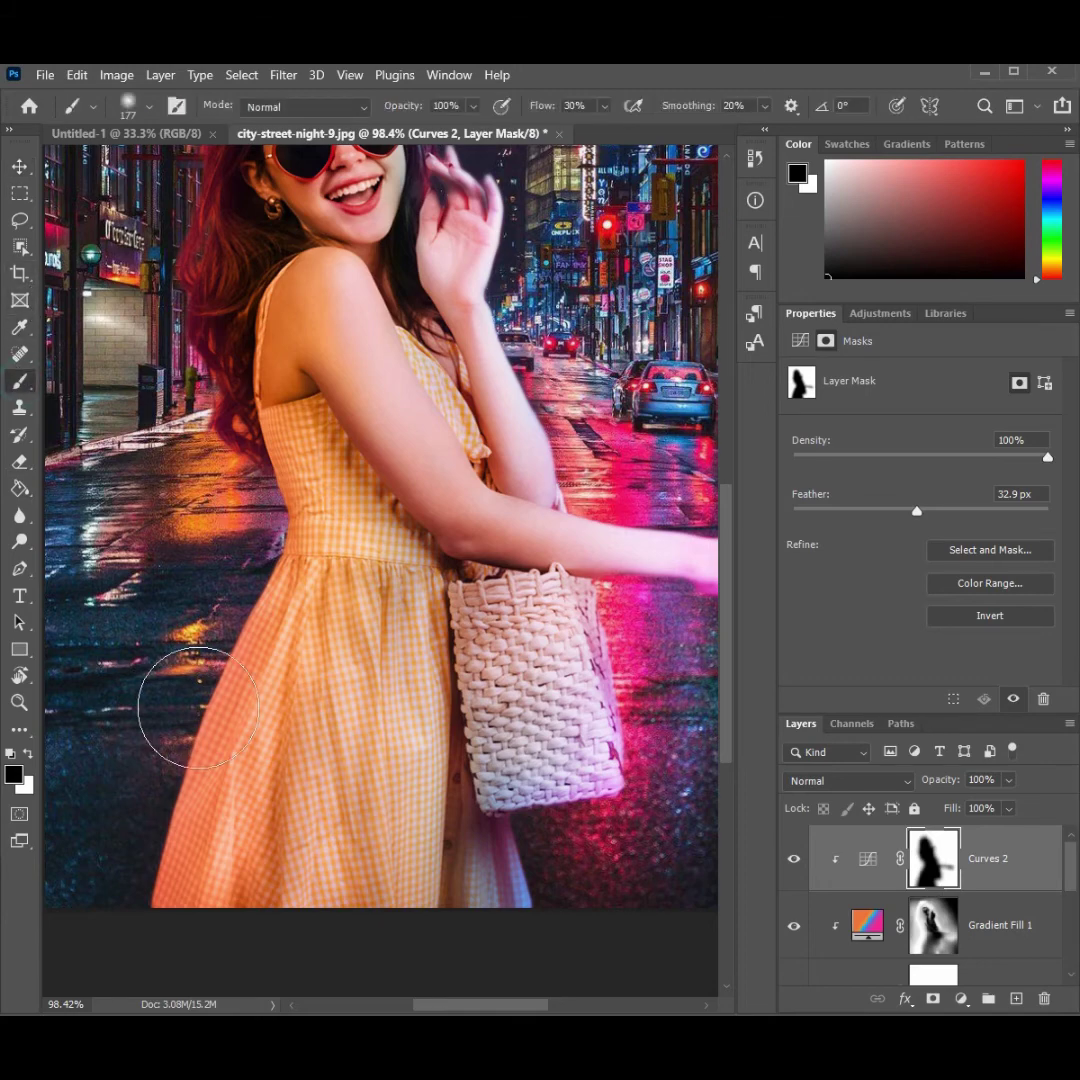
{"action": "scroll", "coordinate": [374, 915], "scroll_direction": "down", "scroll_amount": 1}
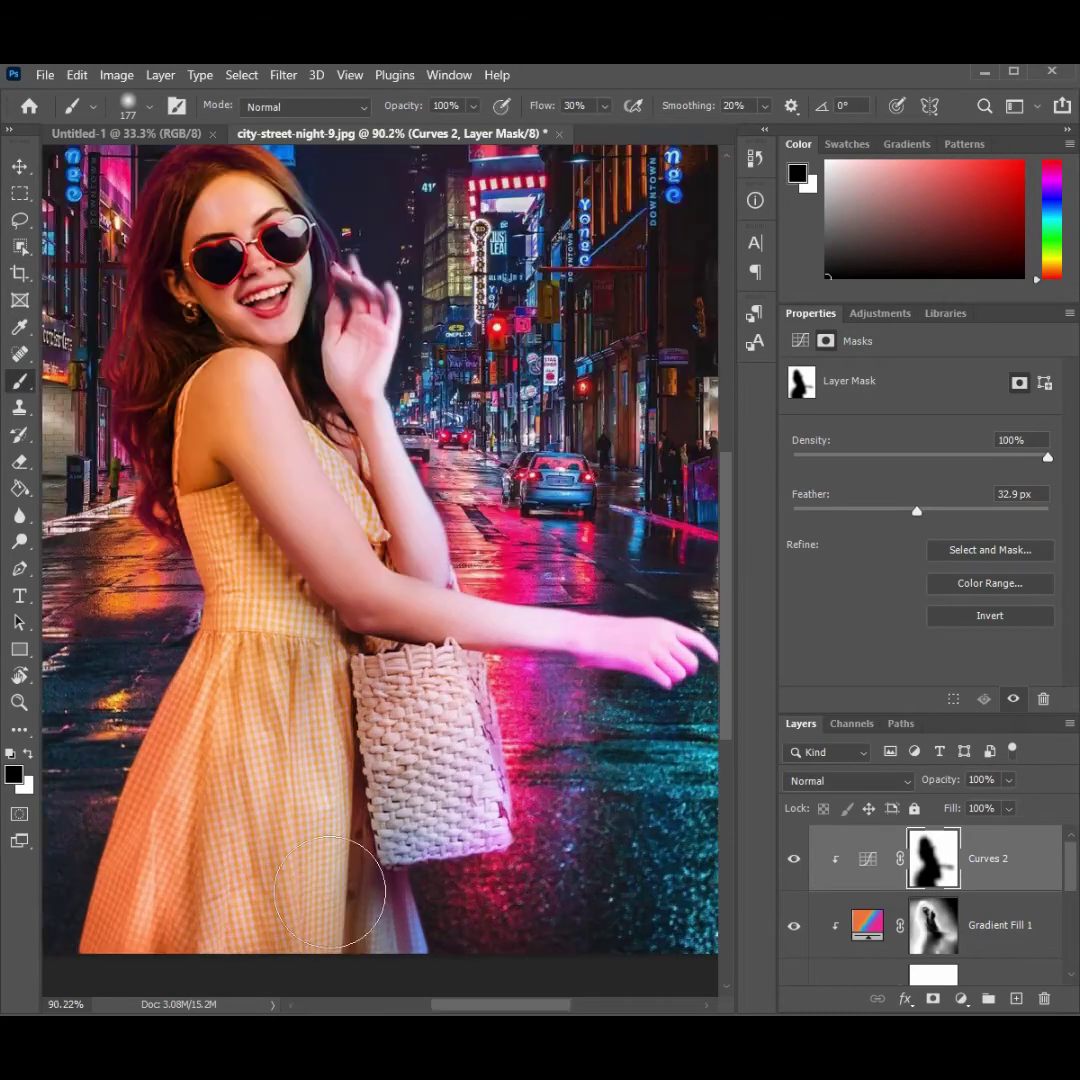
{"action": "scroll", "coordinate": [374, 945], "scroll_direction": "down", "scroll_amount": 1}
{"action": "left_click", "coordinate": [930, 866]}
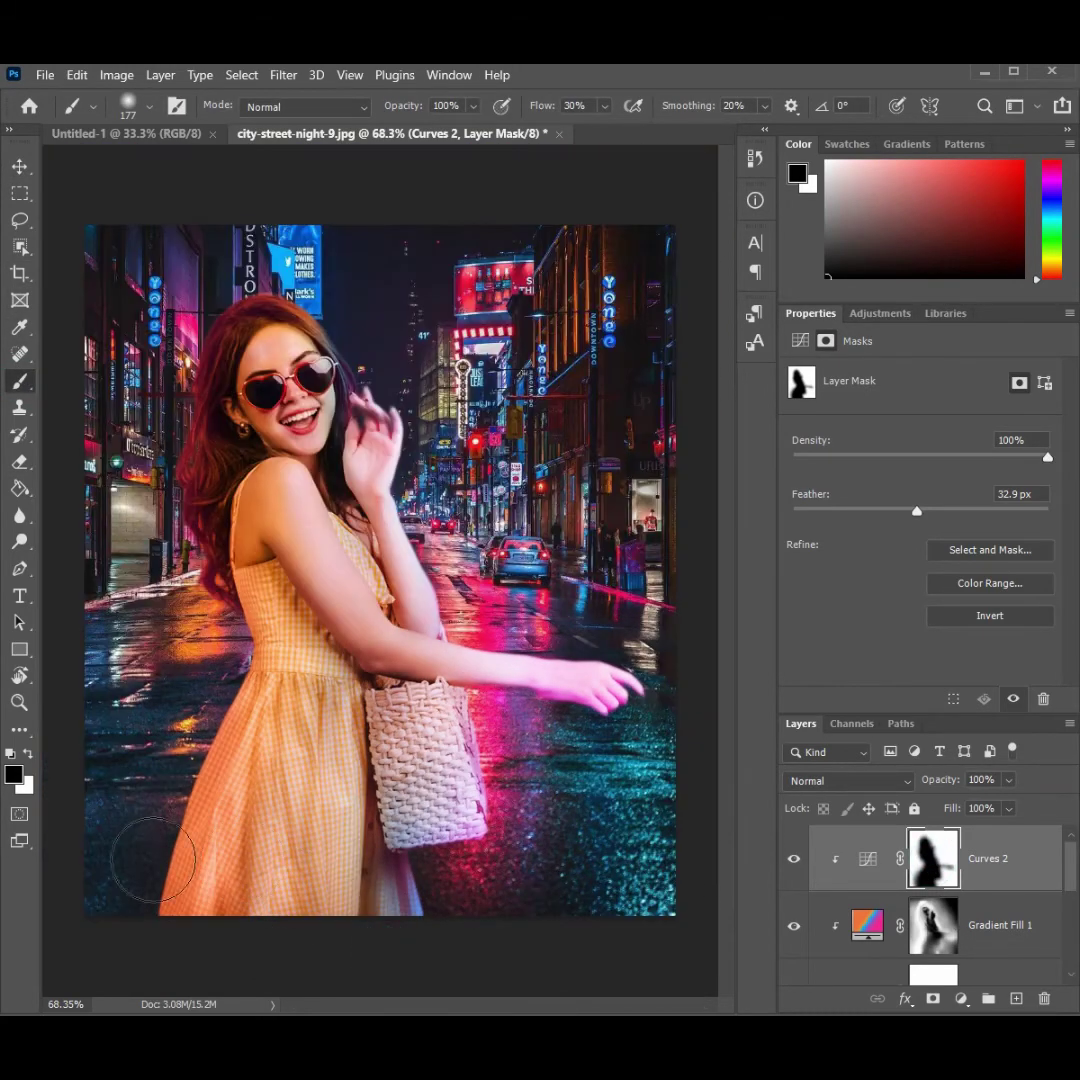
{"action": "scroll", "coordinate": [199, 452], "scroll_direction": "up", "scroll_amount": 2}
{"action": "scroll", "coordinate": [199, 452], "scroll_direction": "up", "scroll_amount": 2}
{"action": "mouse_move", "coordinate": [199, 452]}
{"action": "left_mouse_down"}
{"action": "mouse_move", "coordinate": [222, 410]}
{"action": "mouse_move", "coordinate": [205, 590]}
{"action": "mouse_move", "coordinate": [215, 650]}
{"action": "mouse_move", "coordinate": [323, 472]}
{"action": "left_mouse_up"}
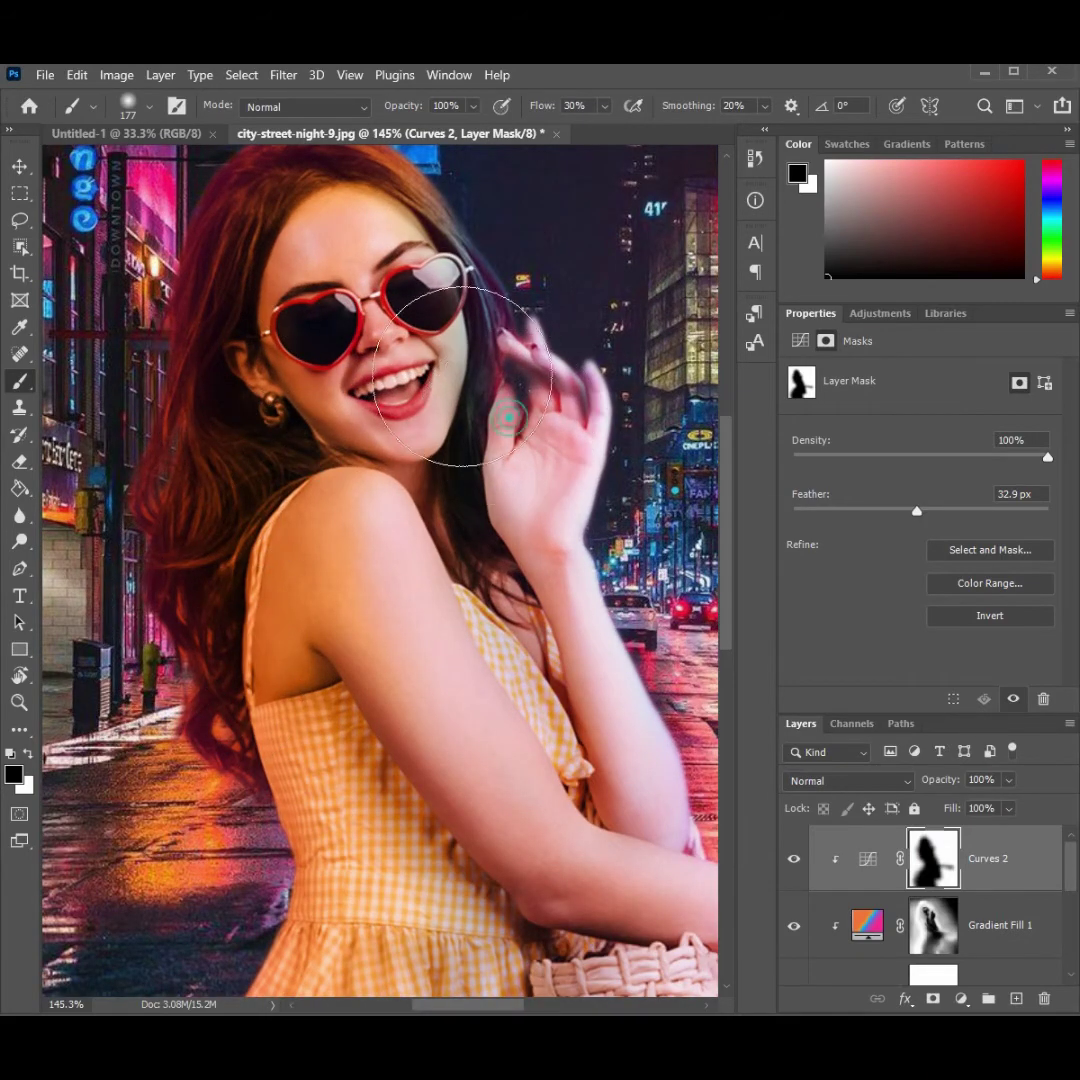
{"action": "scroll", "coordinate": [420, 490], "scroll_direction": "down", "scroll_amount": 2}
{"action": "scroll", "coordinate": [300, 470], "scroll_direction": "down", "scroll_amount": 3}
{"action": "left_click", "coordinate": [20, 163]}
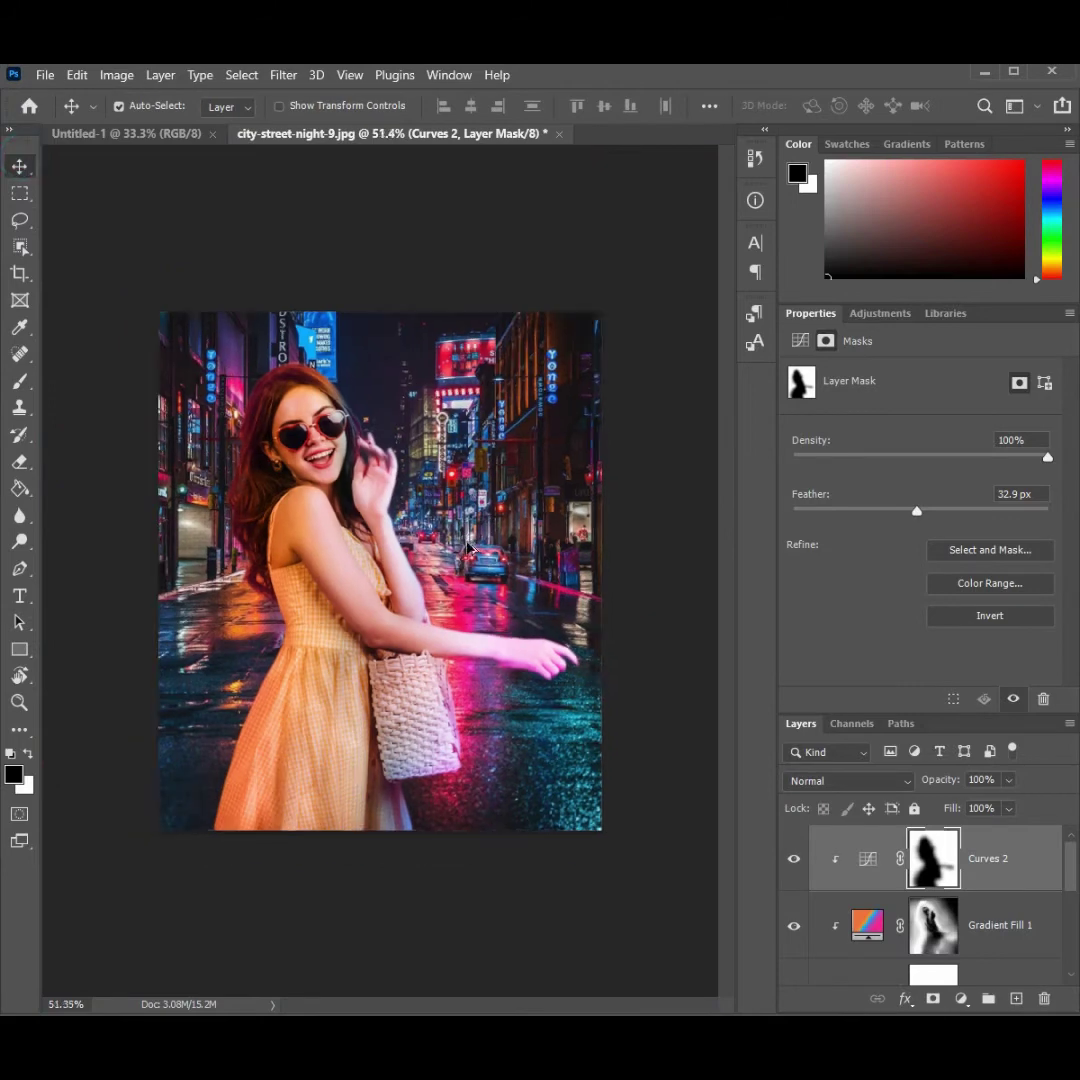
{"action": "scroll", "coordinate": [850, 780], "scroll_direction": "down", "scroll_amount": 2}
{"action": "scroll", "coordinate": [1025, 893], "scroll_direction": "down", "scroll_amount": 1}
Step: Copy the red traffic light from Background onto a new layer at the top of the stack
{"action": "left_click", "coordinate": [836, 955]}
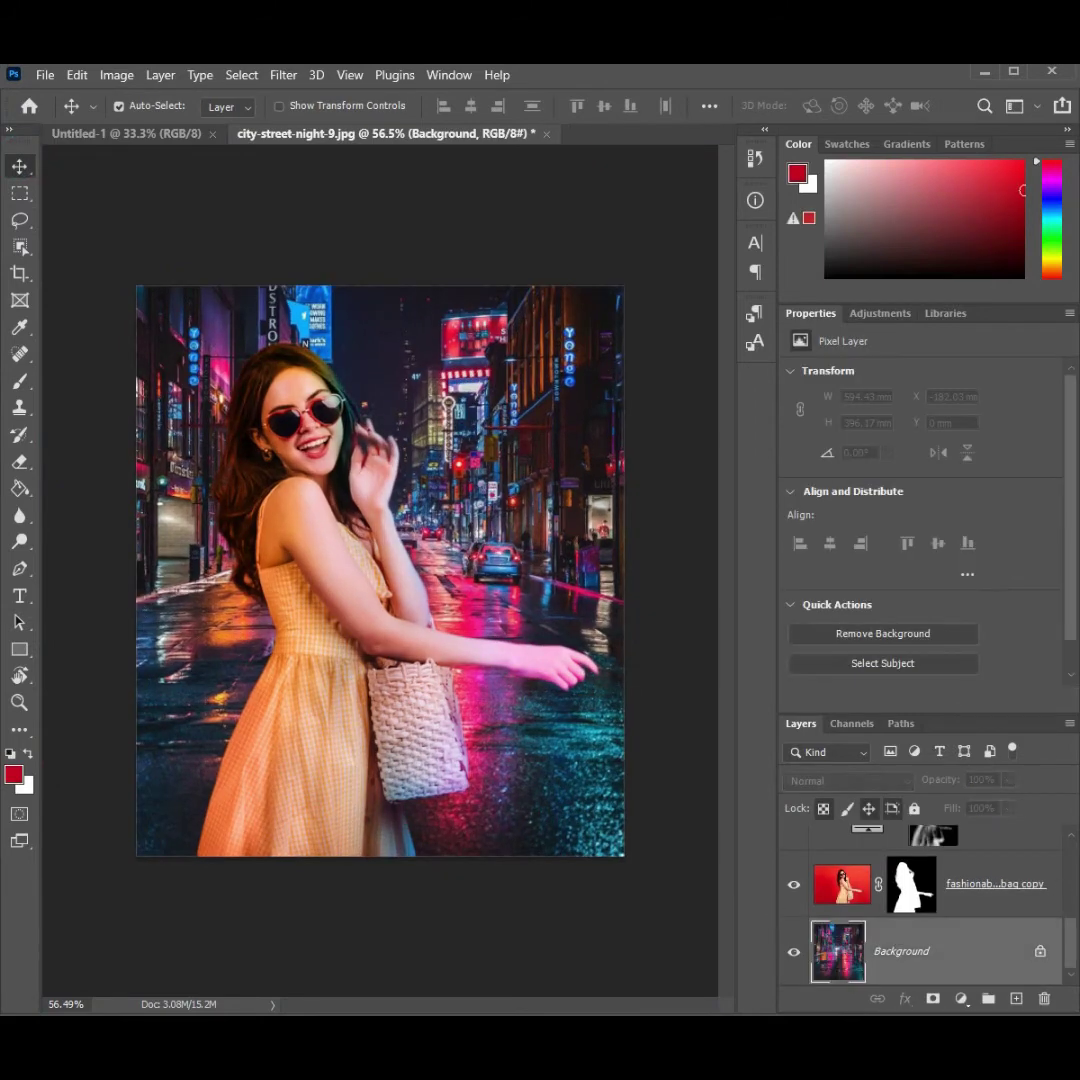
{"action": "left_click", "coordinate": [20, 218]}
{"action": "right_click", "coordinate": [20, 193]}
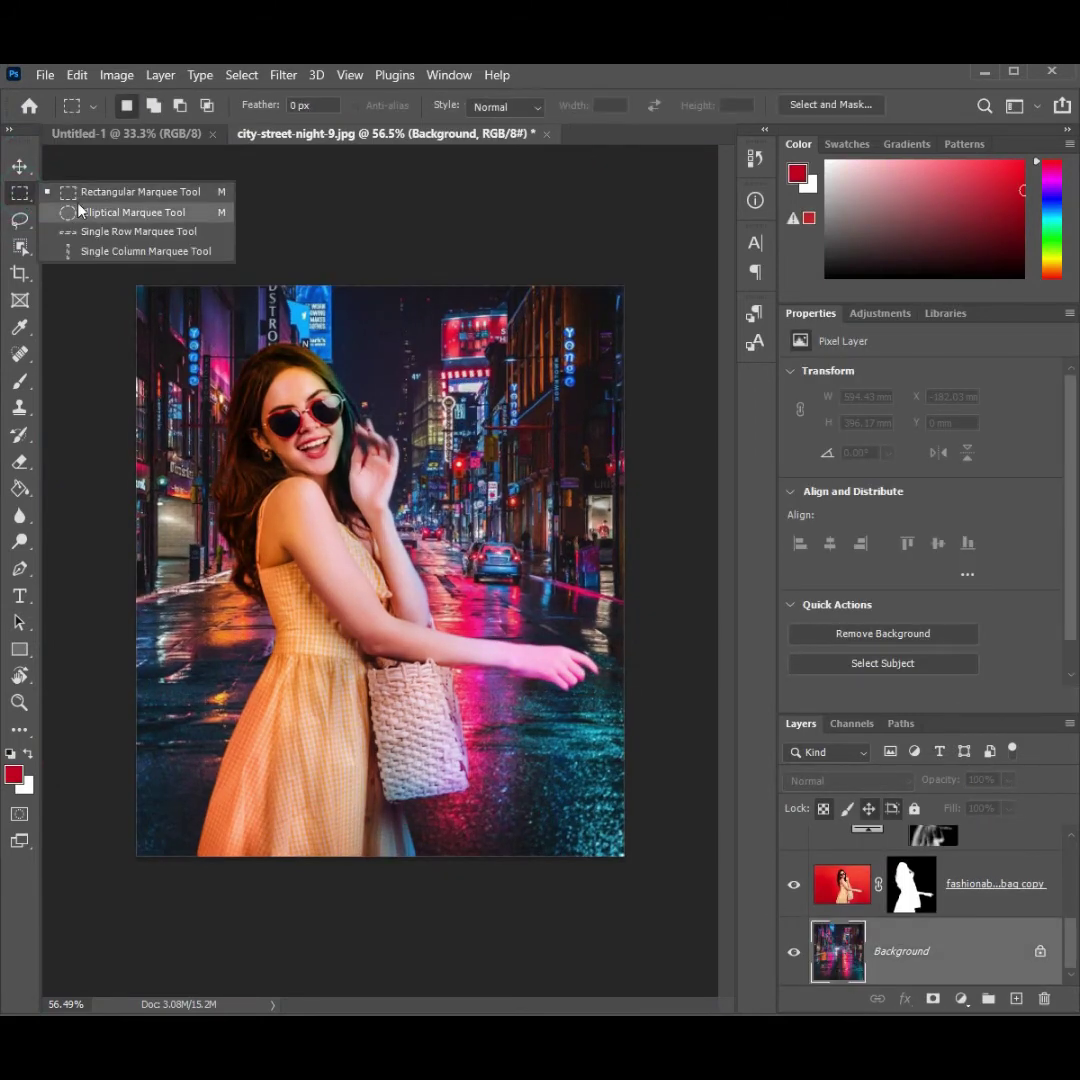
{"action": "left_click", "coordinate": [110, 212]}
{"action": "left_click_drag", "start_coordinate": [450, 455], "coordinate": [470, 480]}
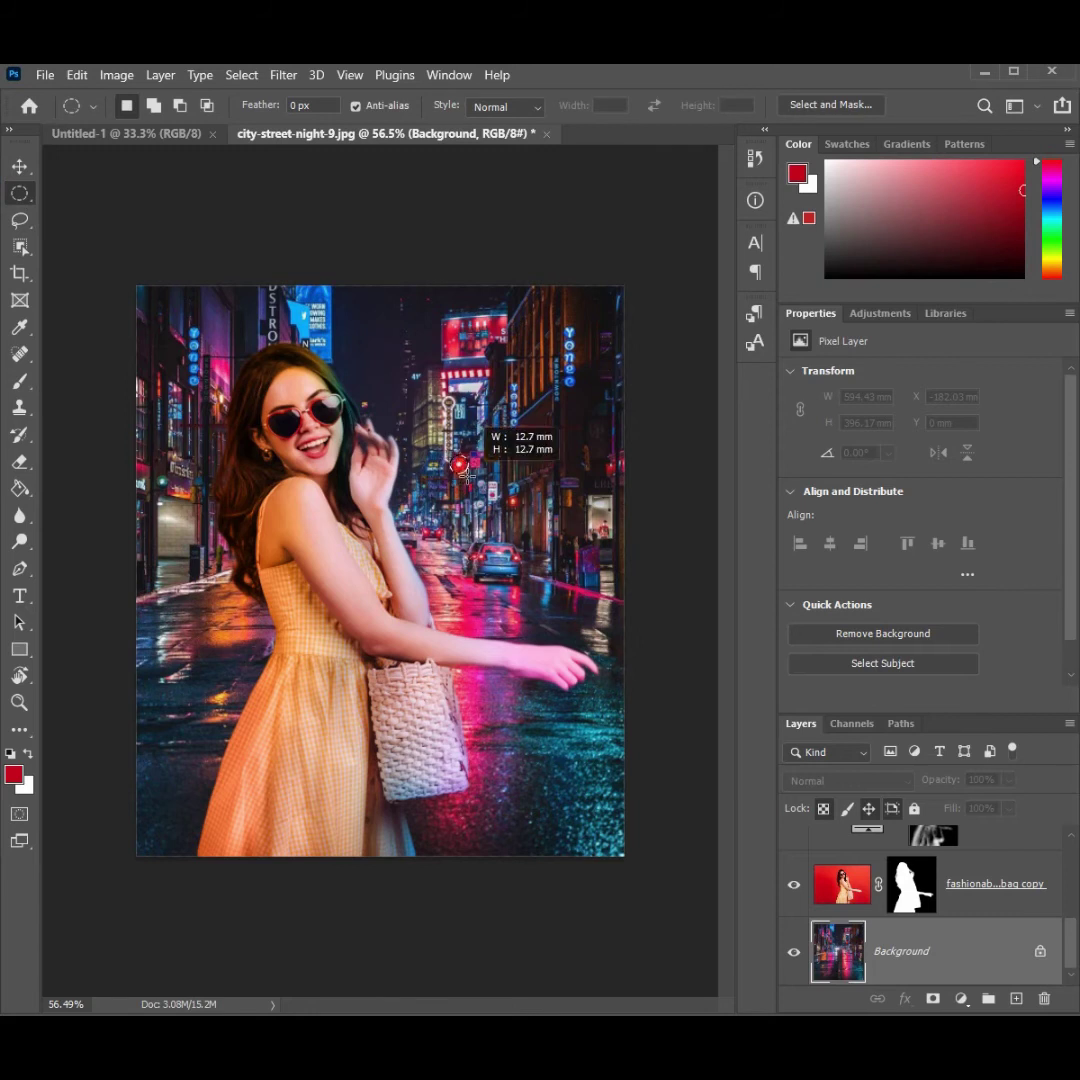
{"action": "key", "text": "ctrl+j"}
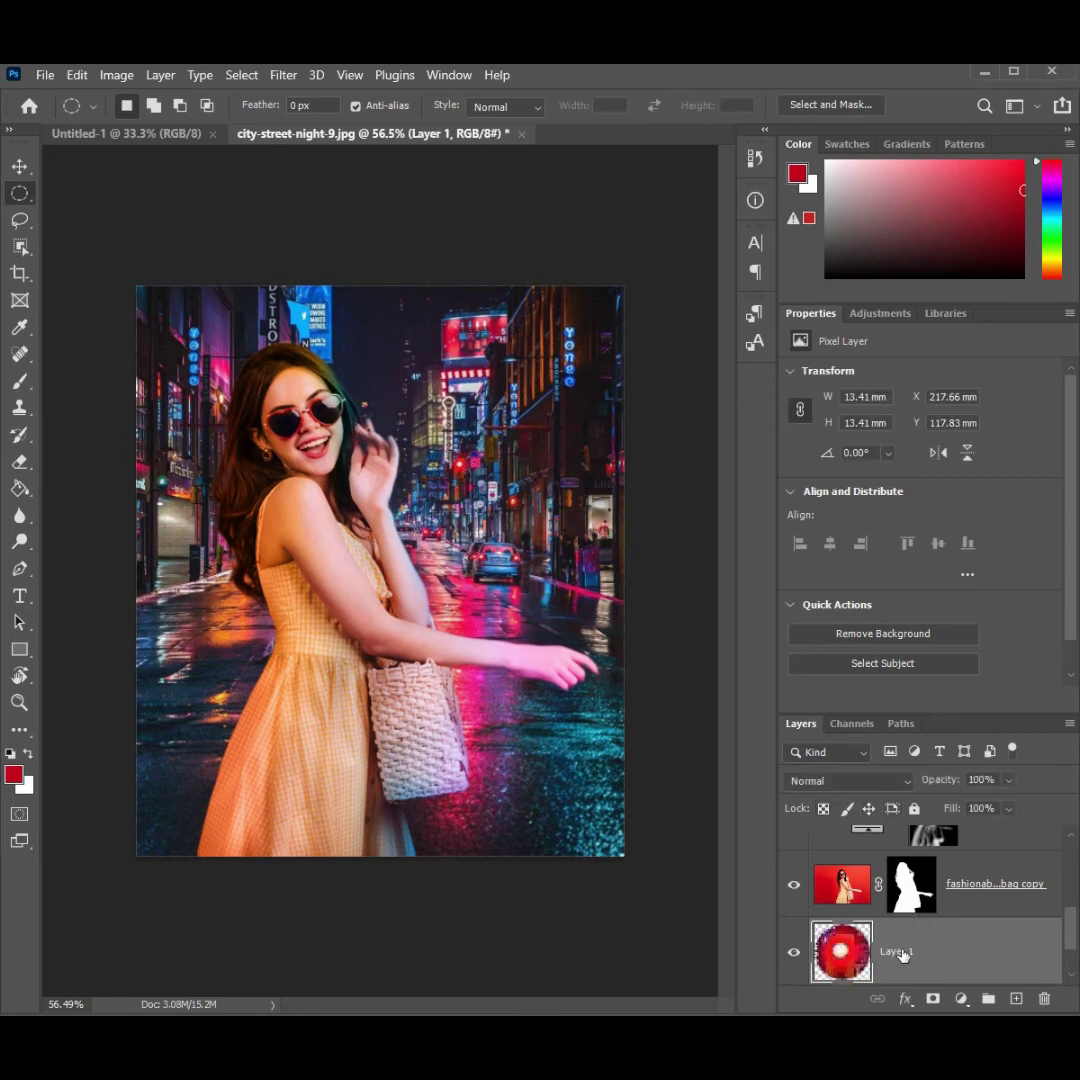
{"action": "left_click_drag", "start_coordinate": [900, 951], "coordinate": [868, 872]}
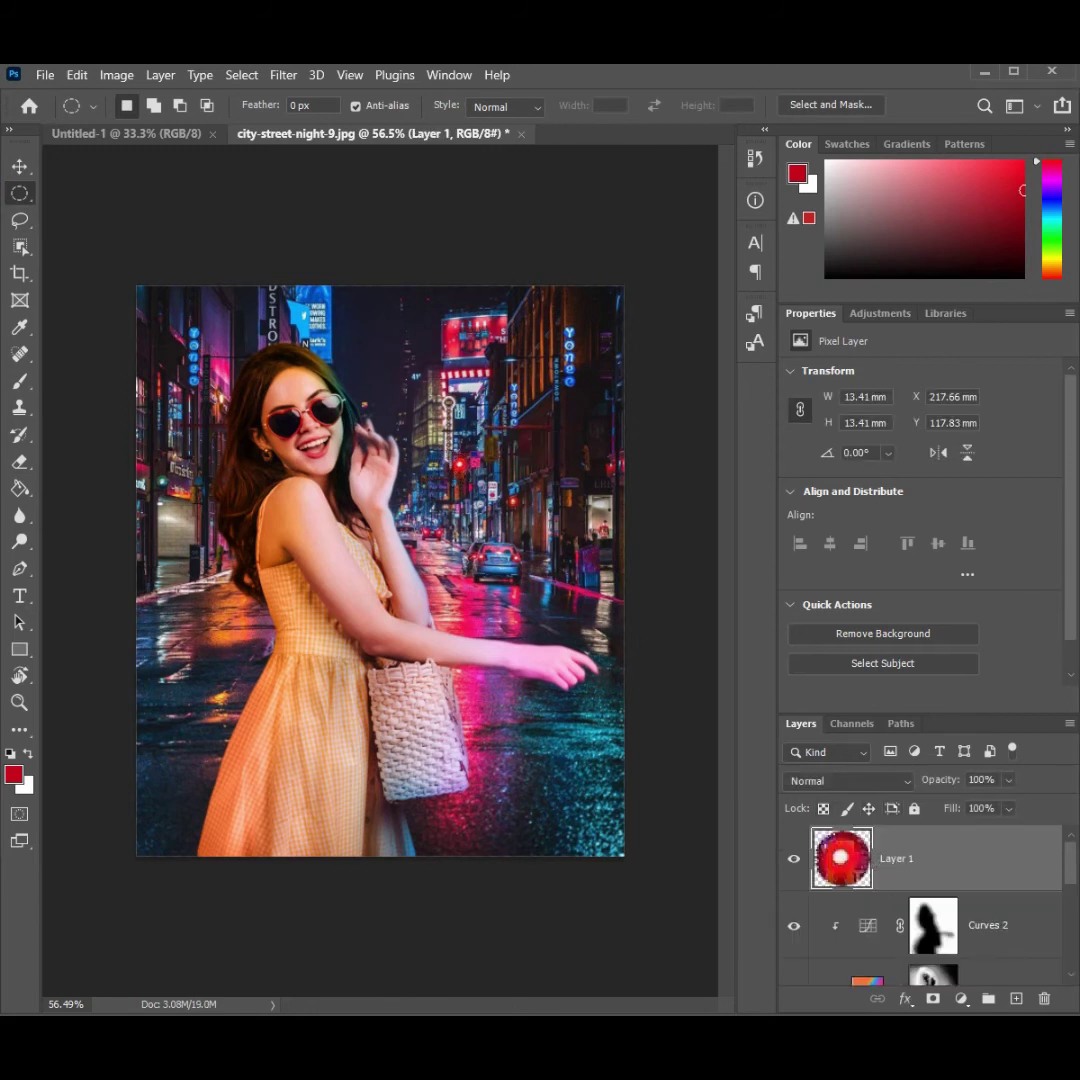
Step: Enlarge the red glow to about 405% beside the woman's head
{"action": "left_click", "coordinate": [18, 167]}
{"action": "key", "text": "ctrl+t"}
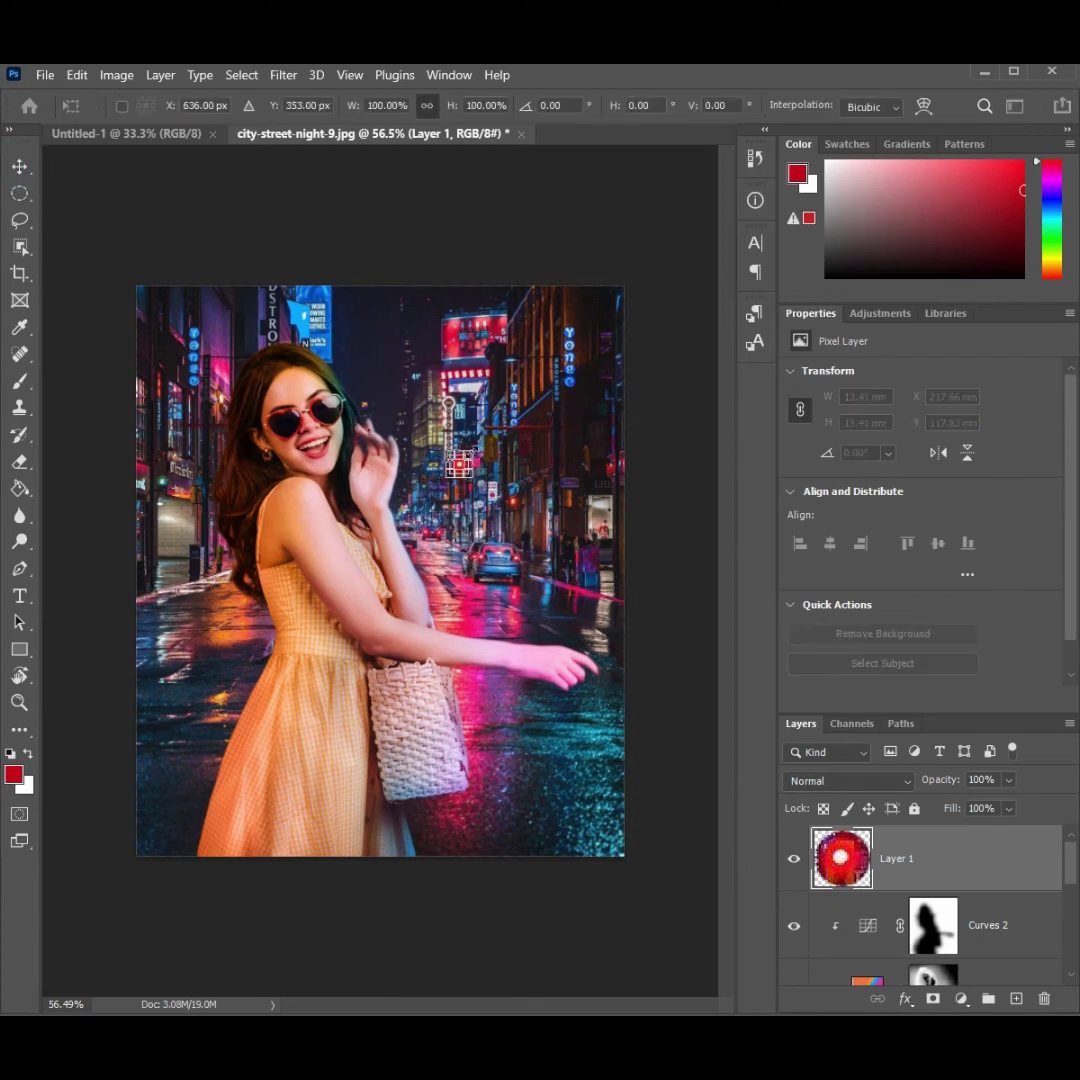
{"action": "mouse_move", "coordinate": [471, 459]}
{"action": "left_mouse_down"}
{"action": "mouse_move", "coordinate": [533, 396]}
{"action": "mouse_move", "coordinate": [250, 578]}
{"action": "mouse_move", "coordinate": [229, 410]}
{"action": "left_mouse_up"}
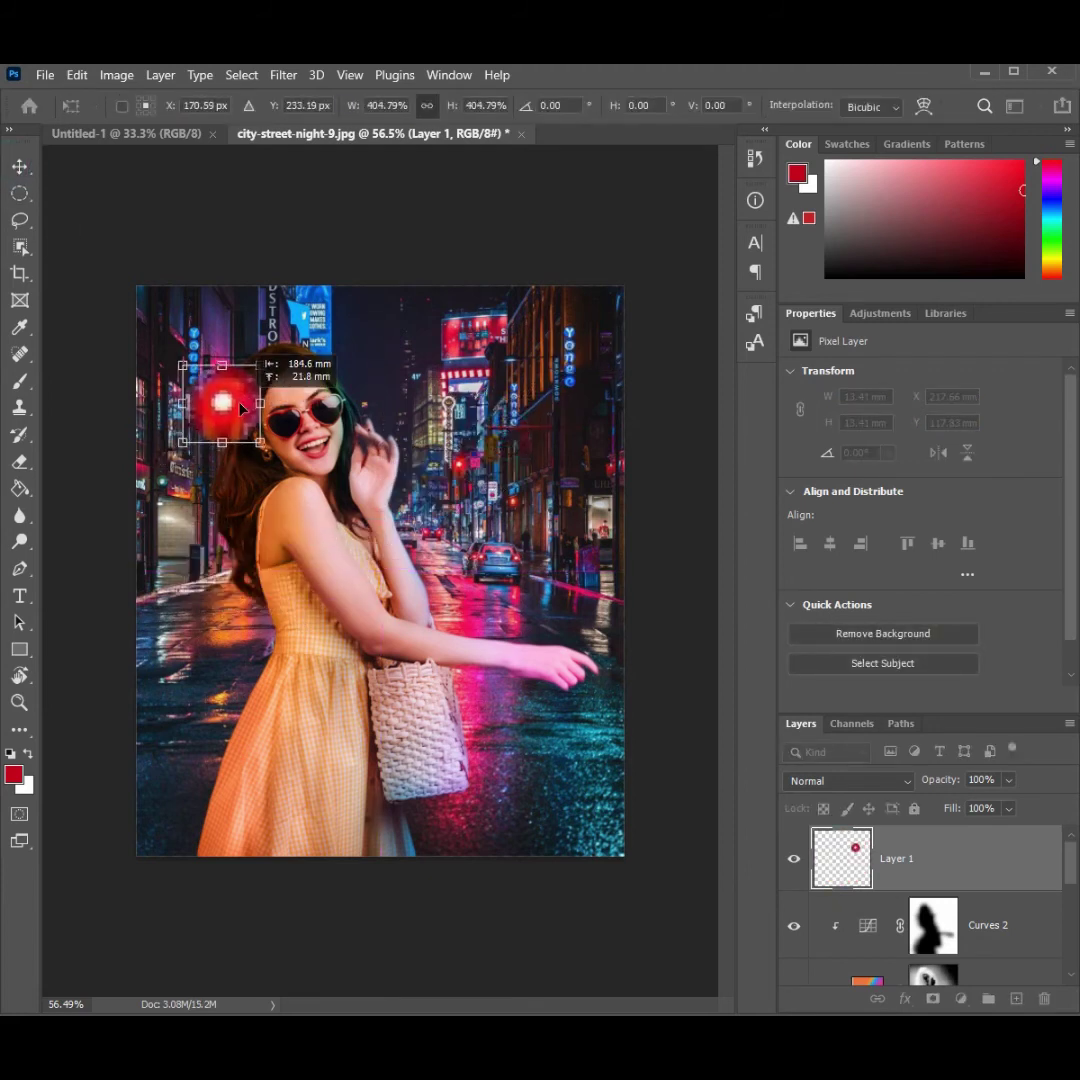
{"action": "key", "text": "Return"}
Step: Apply Gaussian Blur with an 8.6 pixel radius to the red glow
{"action": "left_click", "coordinate": [283, 75]}
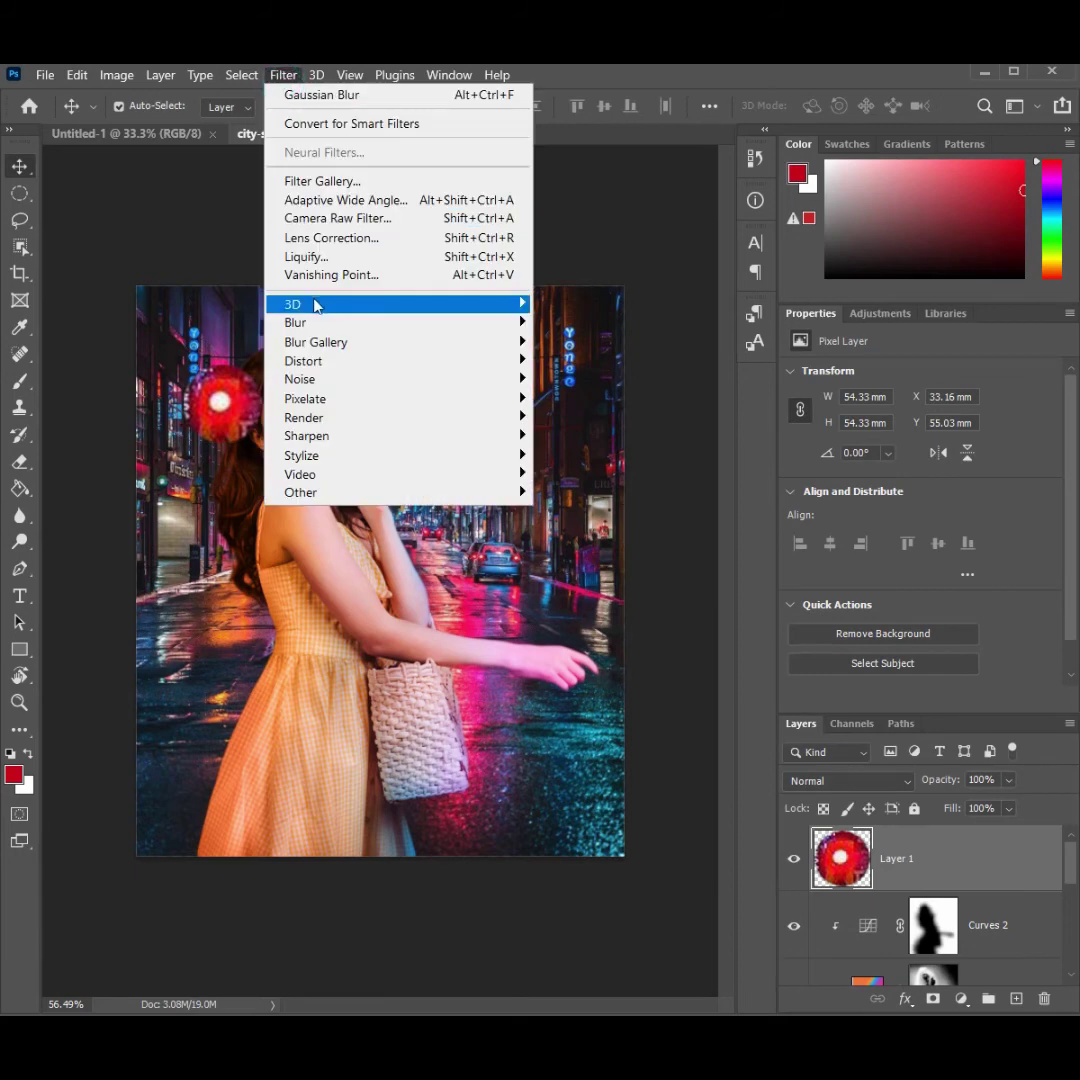
{"action": "left_click", "coordinate": [592, 399]}
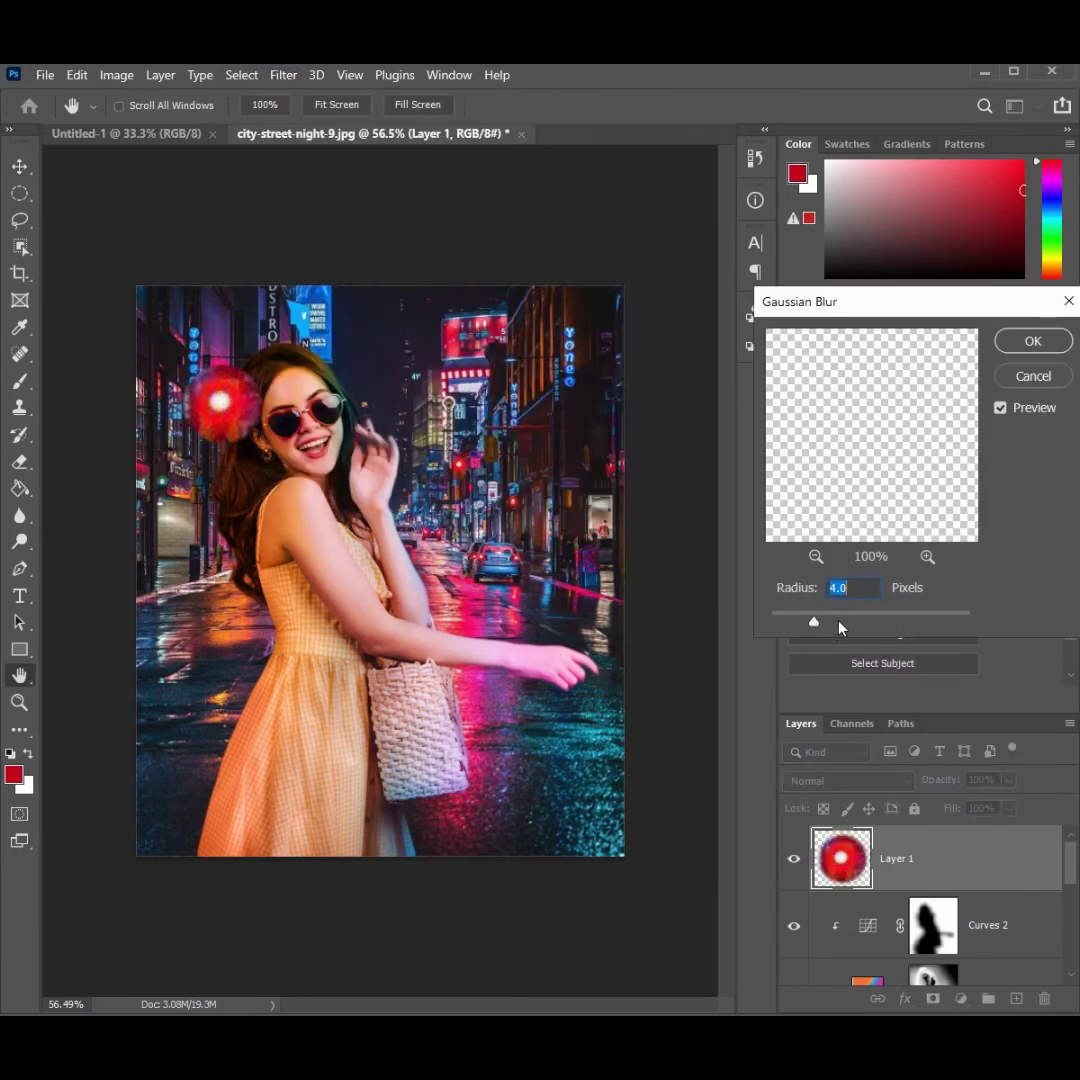
{"action": "left_click", "coordinate": [845, 621]}
{"action": "left_click", "coordinate": [1033, 343]}
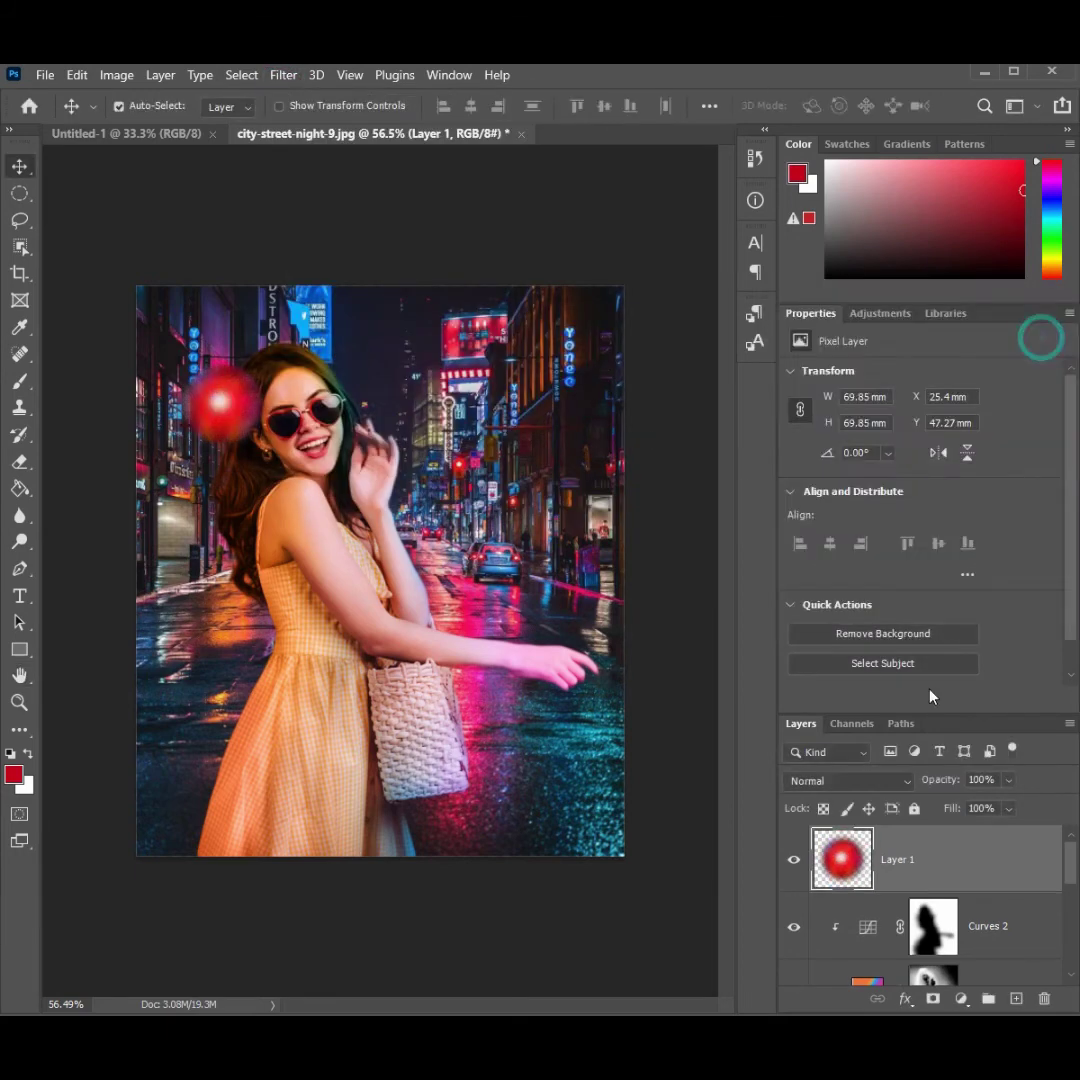
Step: Blend Layer 1's red glow as Overlay, position it, and Alt-drag a copy lower on the street
{"action": "left_click", "coordinate": [855, 781]}
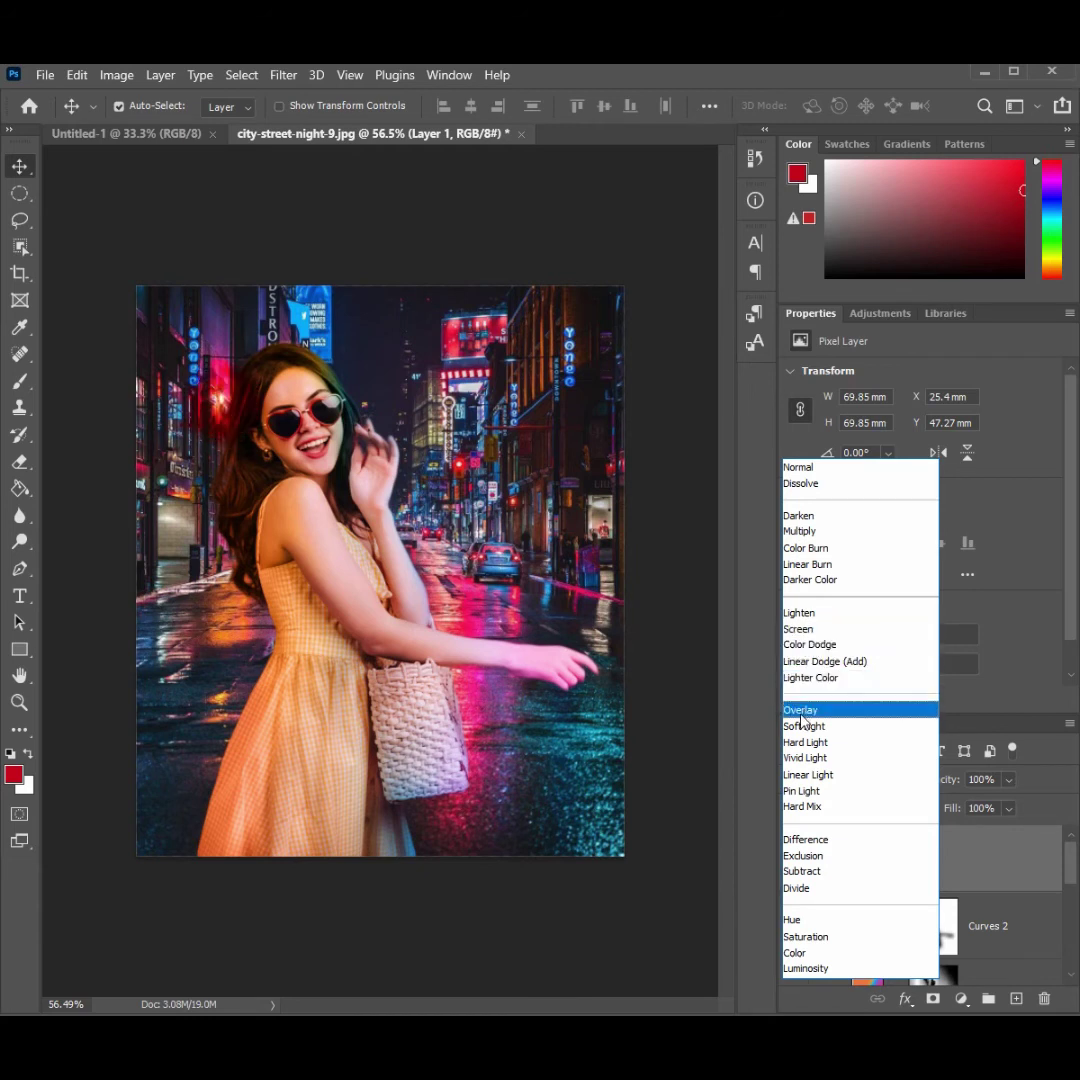
{"action": "left_click", "coordinate": [800, 708]}
{"action": "mouse_move", "coordinate": [228, 405]}
{"action": "left_mouse_down"}
{"action": "mouse_move", "coordinate": [213, 405]}
{"action": "mouse_move", "coordinate": [468, 686]}
{"action": "mouse_move", "coordinate": [470, 578]}
{"action": "left_mouse_up"}
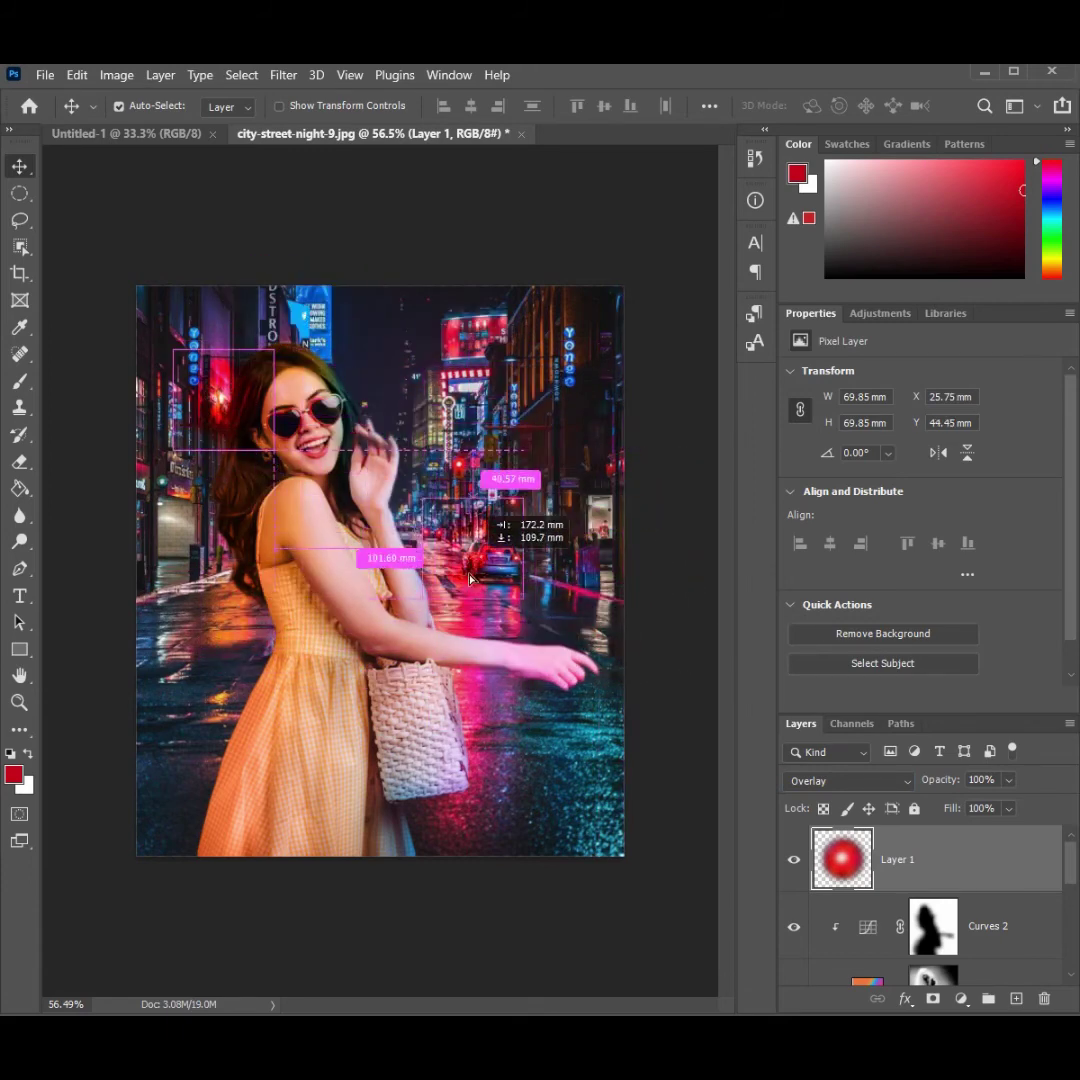
{"action": "mouse_move", "coordinate": [470, 578]}
{"action": "left_mouse_down"}
{"action": "mouse_move", "coordinate": [505, 575]}
{"action": "mouse_move", "coordinate": [470, 612]}
{"action": "left_mouse_up"}
{"action": "left_click", "coordinate": [848, 780]}
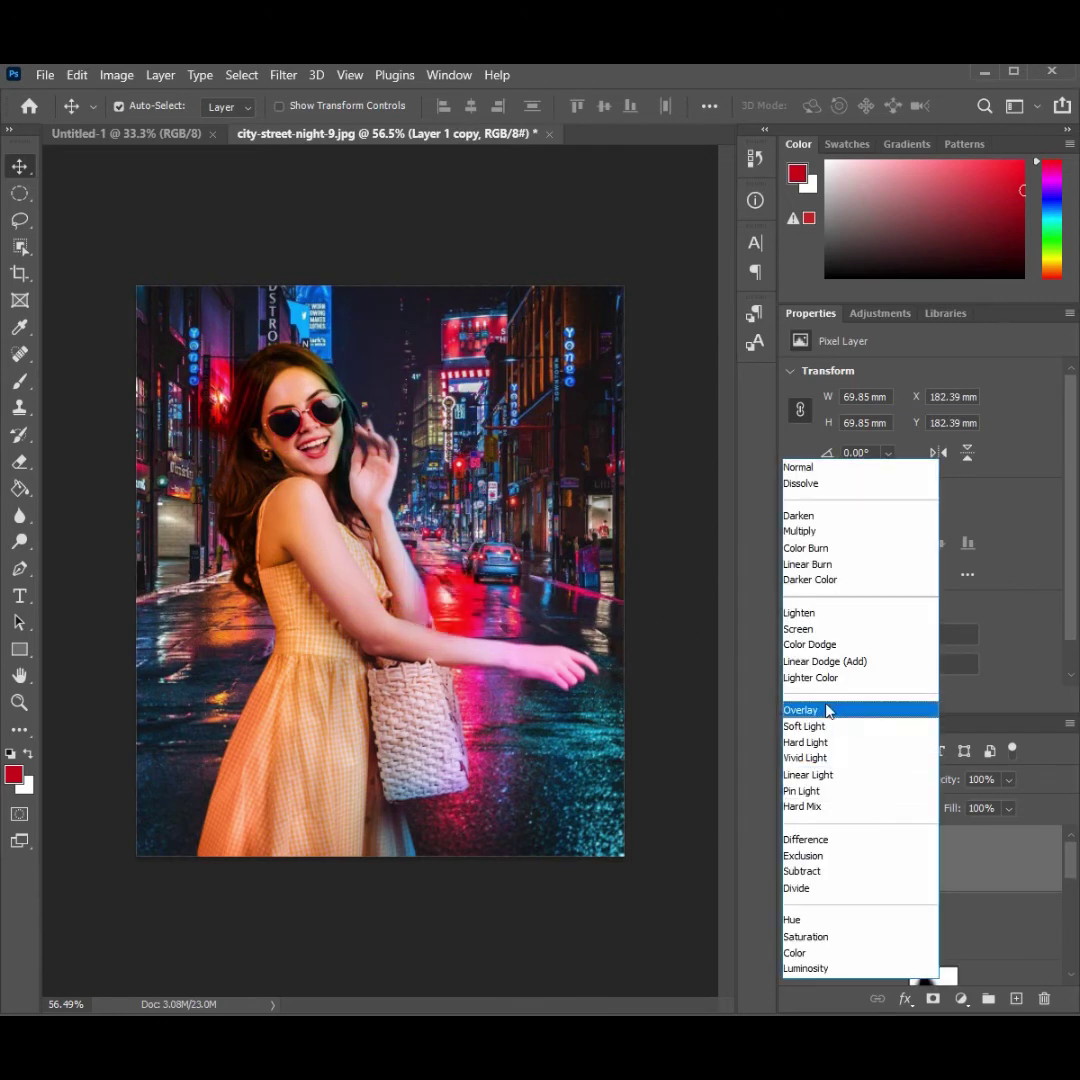
Step: Set the copied glow to Screen and scatter copies to the lower left and beside her hip
{"action": "left_click", "coordinate": [806, 630]}
{"action": "mouse_move", "coordinate": [438, 552]}
{"action": "left_mouse_down"}
{"action": "mouse_move", "coordinate": [460, 645]}
{"action": "mouse_move", "coordinate": [458, 583]}
{"action": "left_mouse_up"}
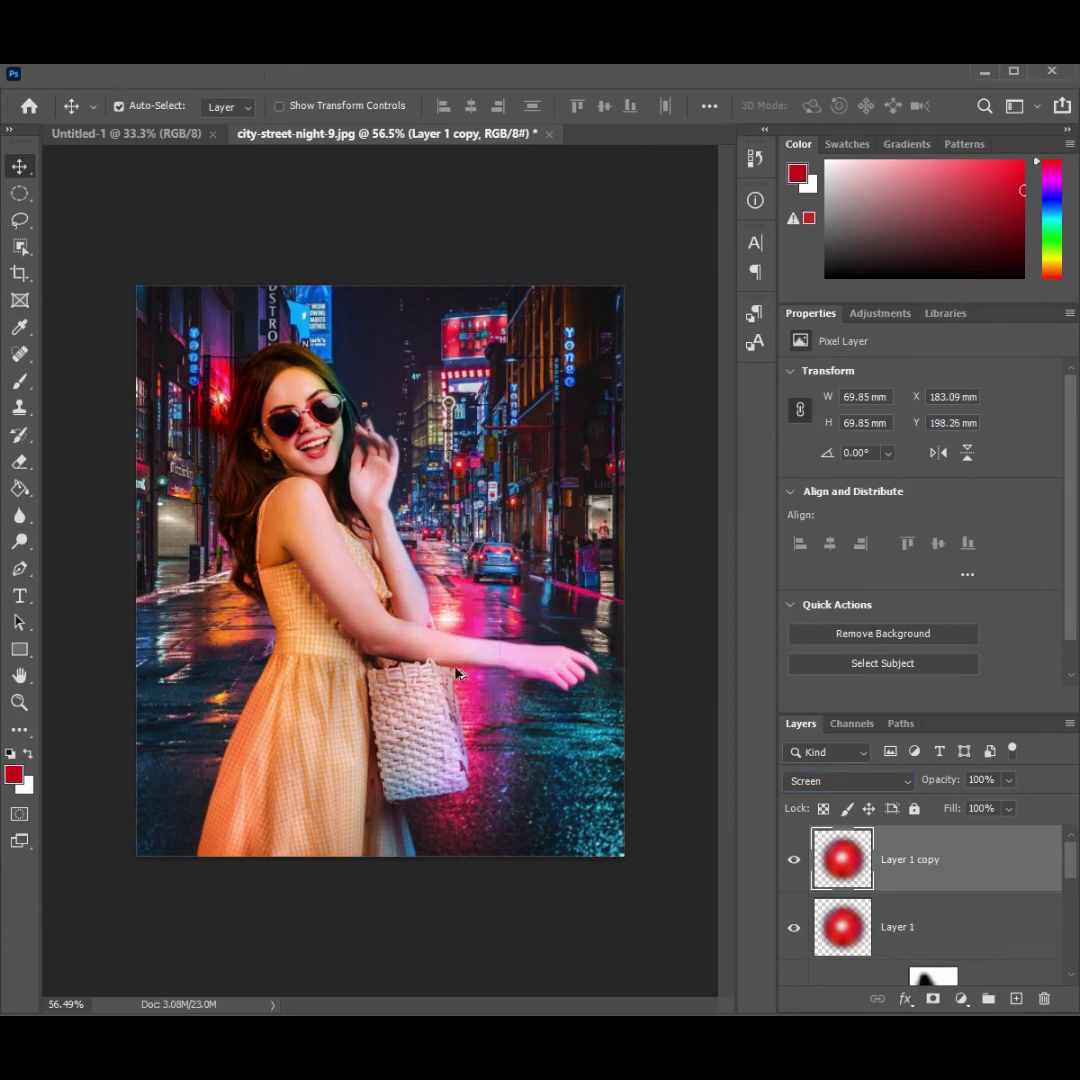
{"action": "scroll", "coordinate": [458, 583], "scroll_direction": "up", "scroll_amount": 3}
{"action": "scroll", "coordinate": [460, 600], "scroll_direction": "down", "scroll_amount": 3}
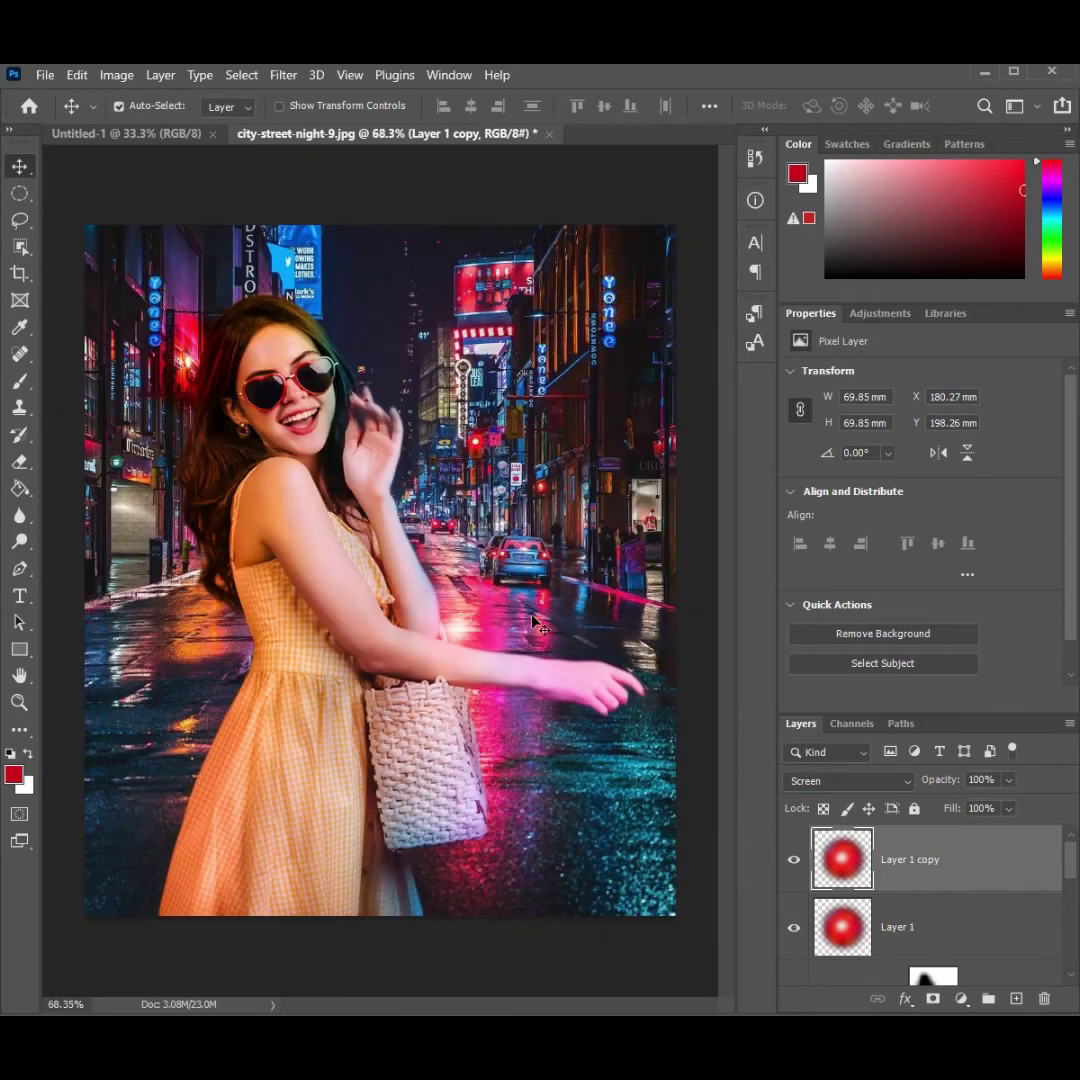
{"action": "mouse_move", "coordinate": [460, 600]}
{"action": "left_mouse_down"}
{"action": "mouse_move", "coordinate": [405, 498]}
{"action": "mouse_move", "coordinate": [248, 651]}
{"action": "mouse_move", "coordinate": [218, 610]}
{"action": "left_mouse_up"}
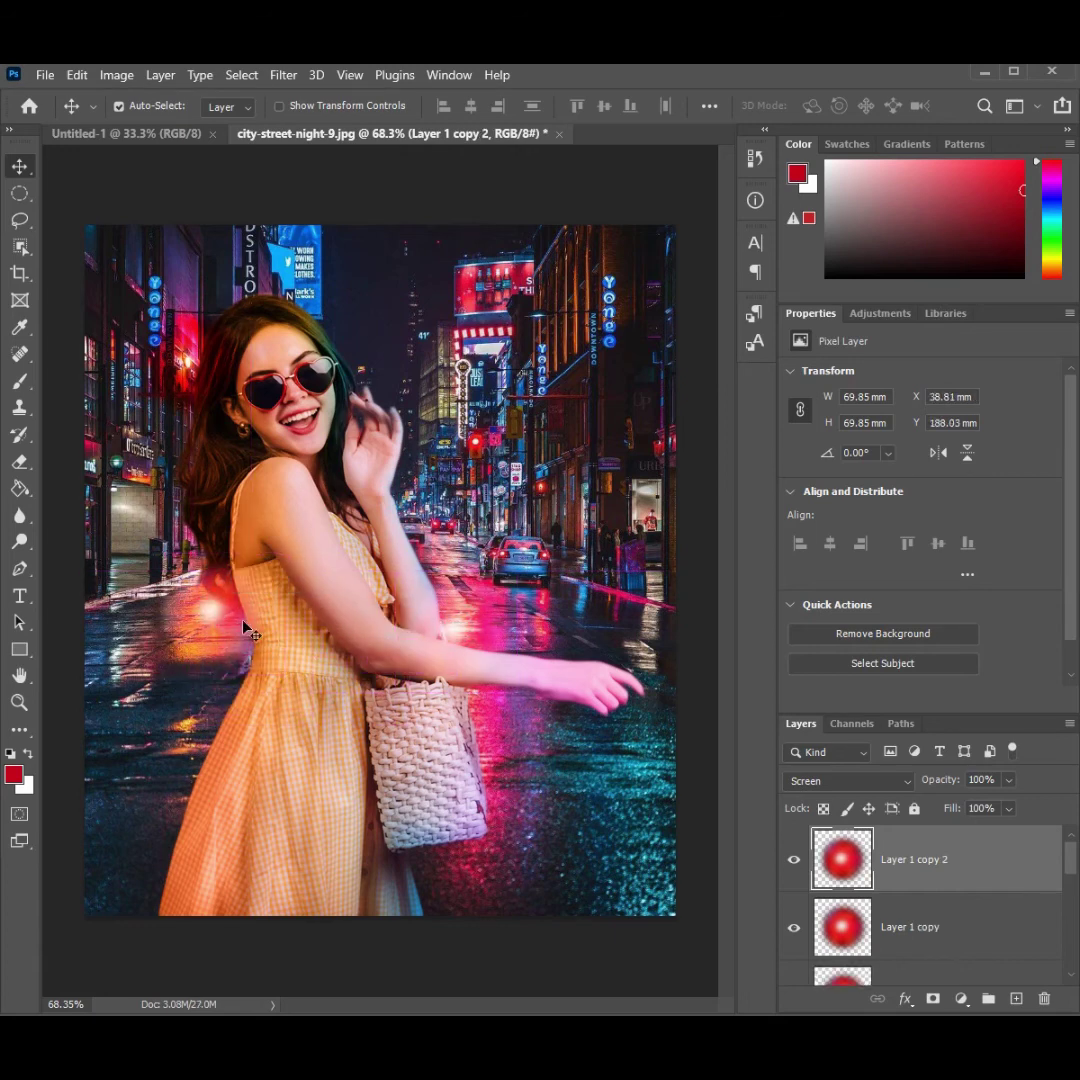
{"action": "mouse_move", "coordinate": [200, 614]}
{"action": "left_mouse_down"}
{"action": "mouse_move", "coordinate": [216, 615]}
{"action": "mouse_move", "coordinate": [163, 918]}
{"action": "mouse_move", "coordinate": [348, 267]}
{"action": "mouse_move", "coordinate": [322, 310]}
{"action": "left_mouse_up"}
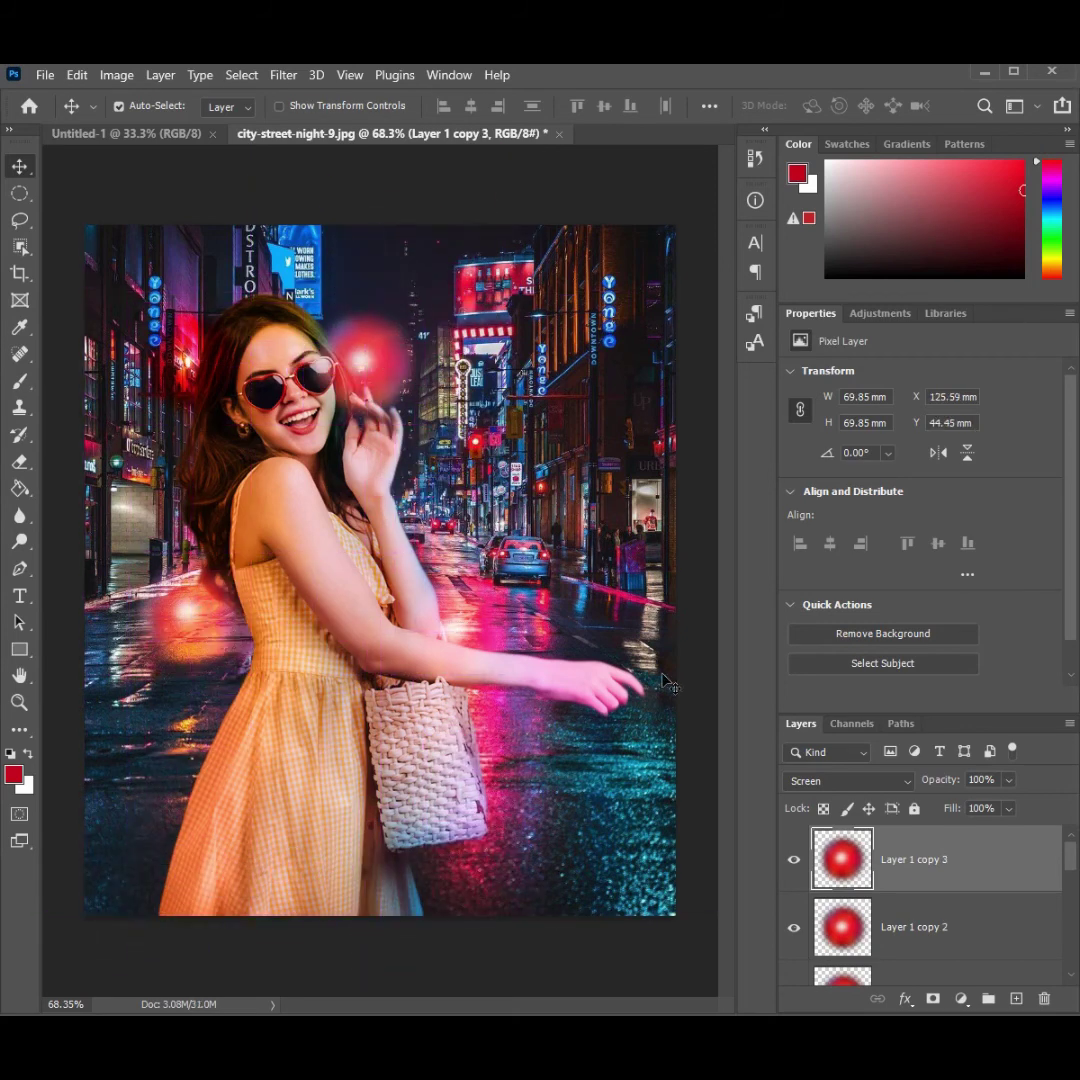
Step: Set the top glow copy to Lighten at 38% opacity and move it beside her hair
{"action": "left_click", "coordinate": [849, 781]}
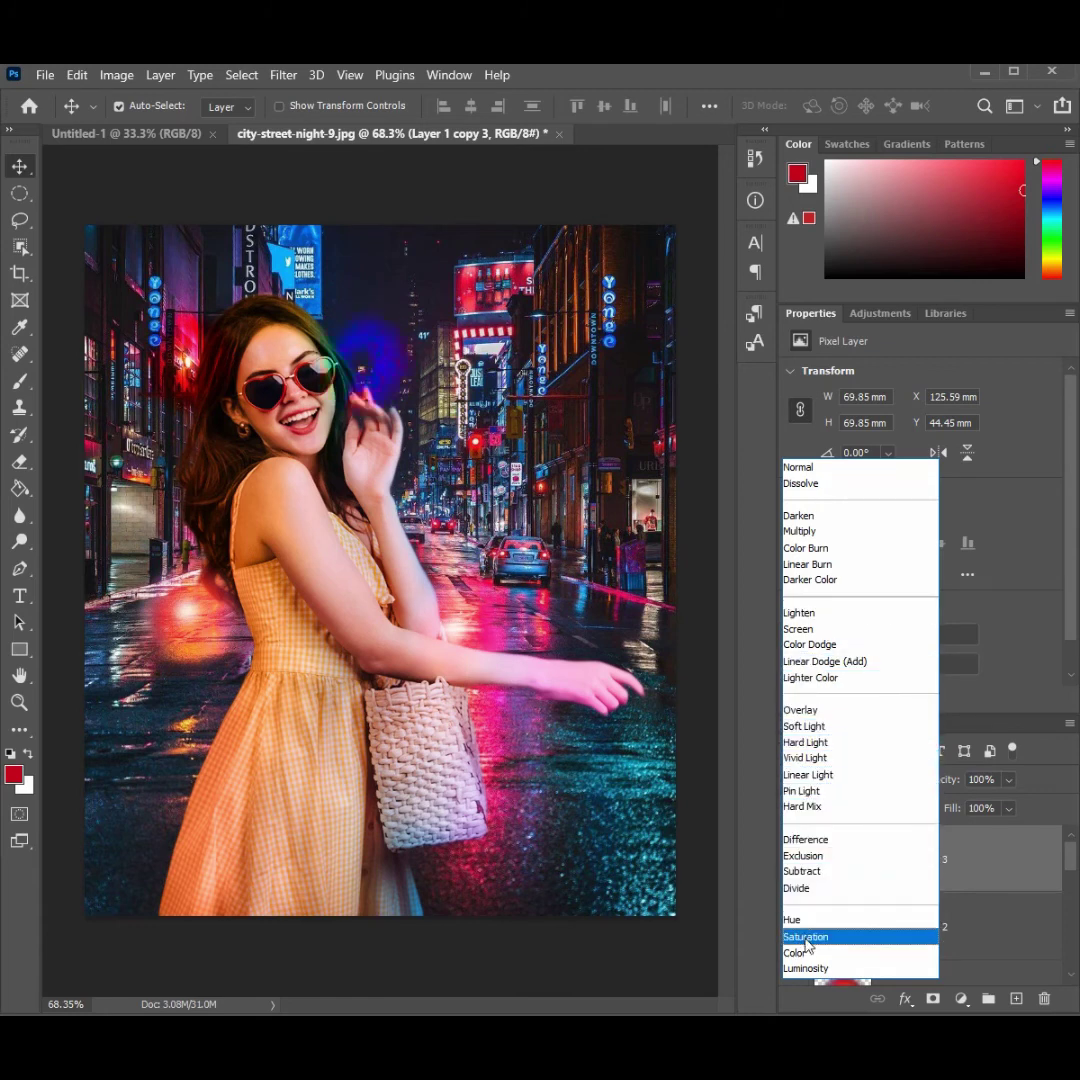
{"action": "left_click", "coordinate": [799, 615]}
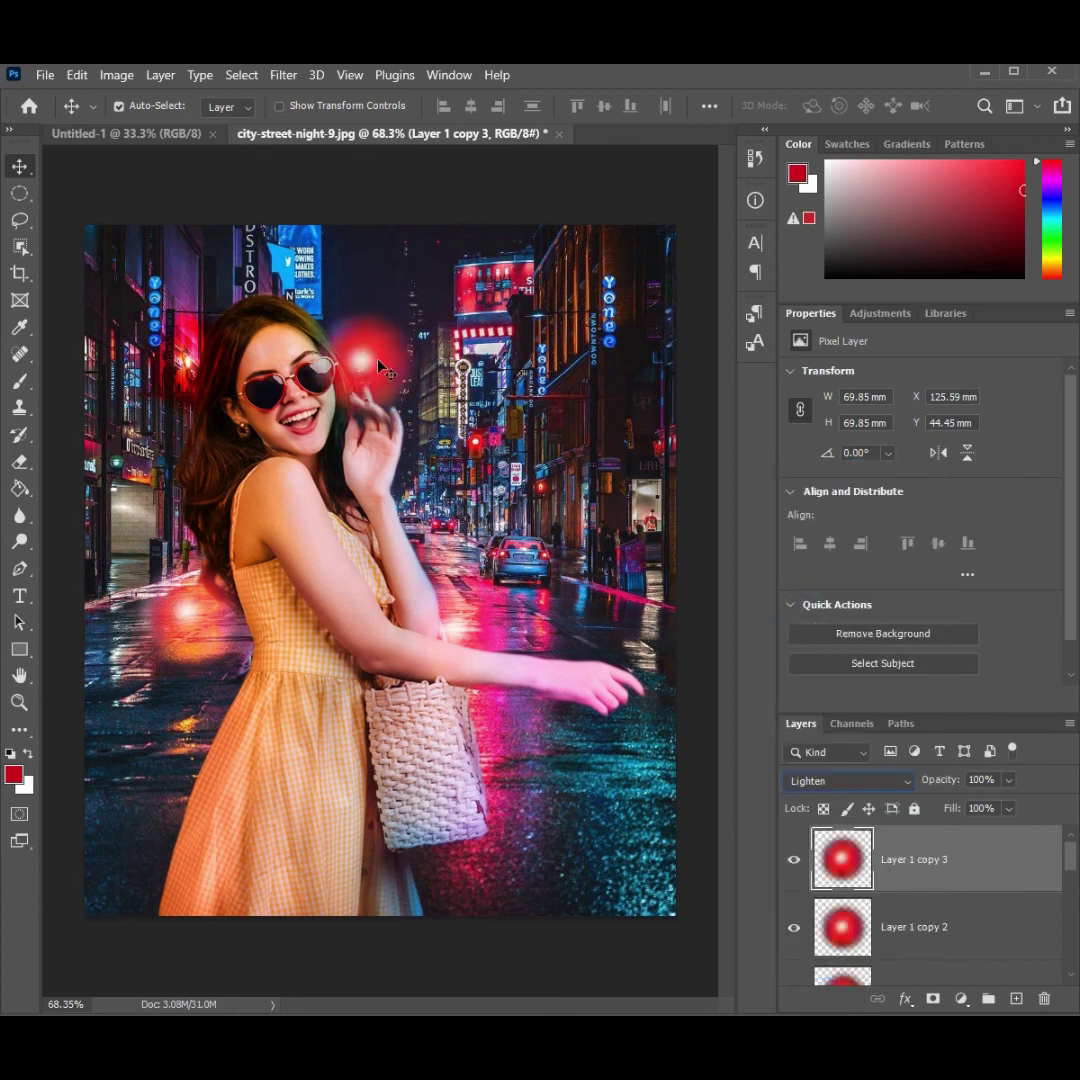
{"action": "left_click", "coordinate": [966, 805]}
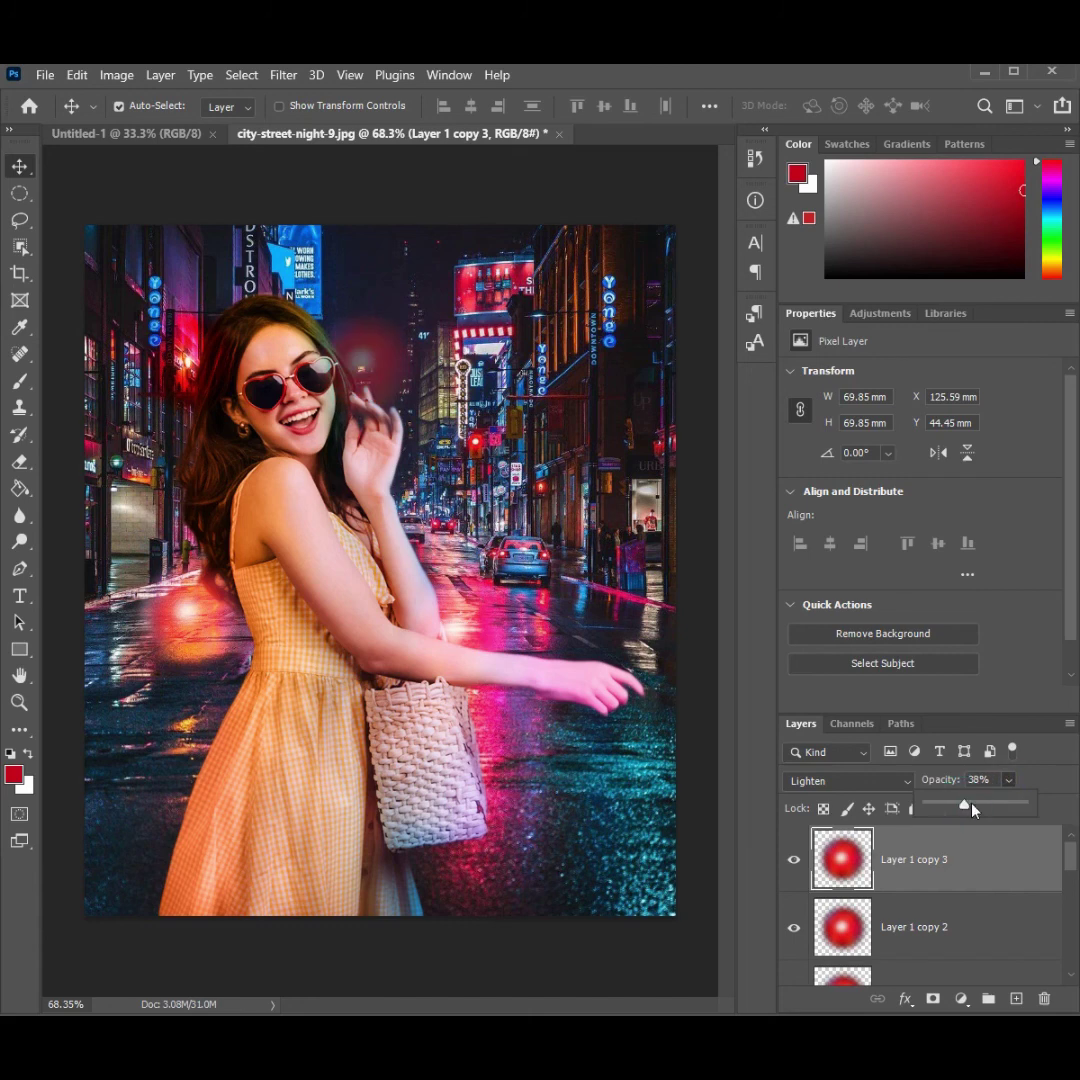
{"action": "mouse_move", "coordinate": [364, 381]}
{"action": "left_mouse_down"}
{"action": "mouse_move", "coordinate": [326, 306]}
{"action": "mouse_move", "coordinate": [247, 302]}
{"action": "left_mouse_up"}
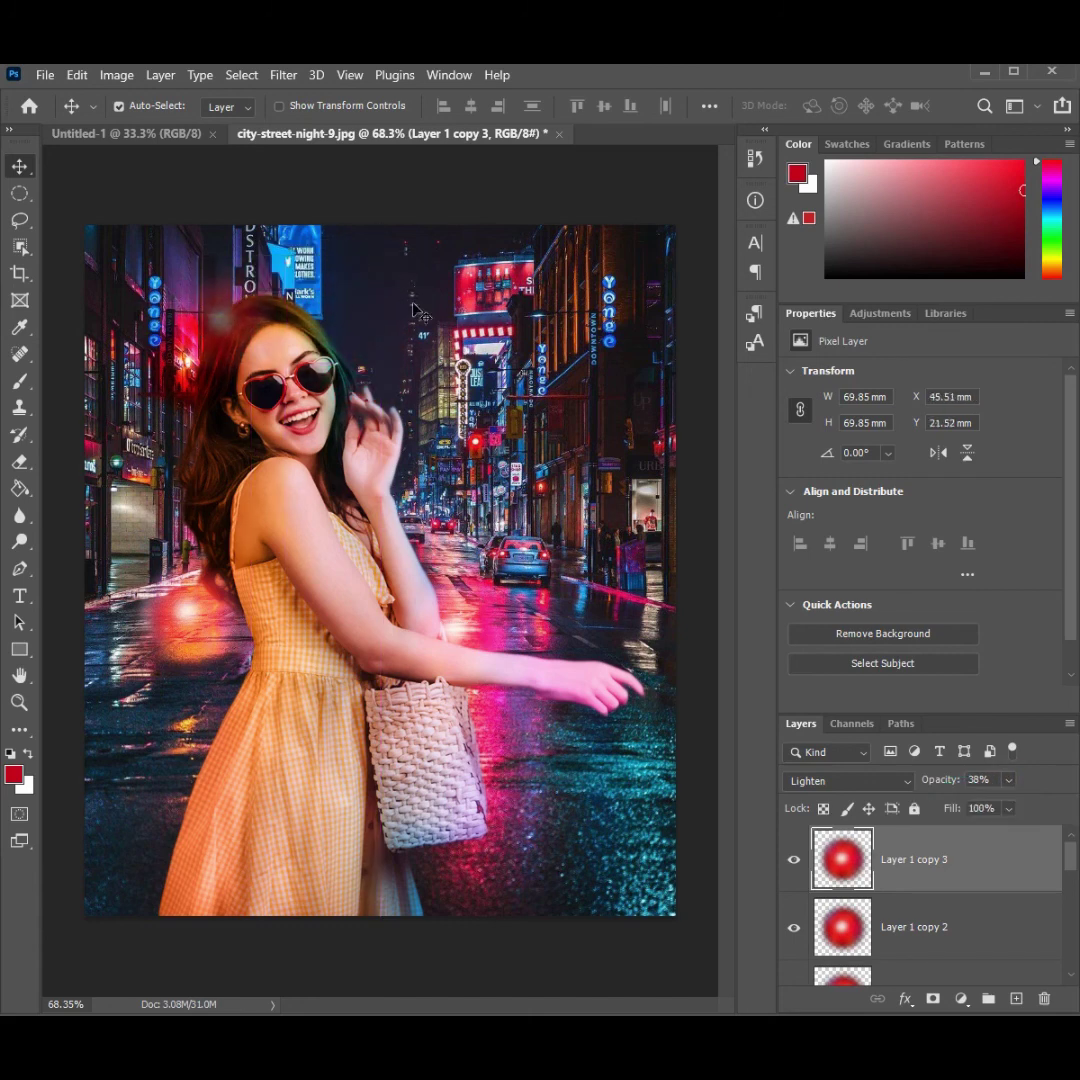
{"action": "left_click", "coordinate": [205, 323]}
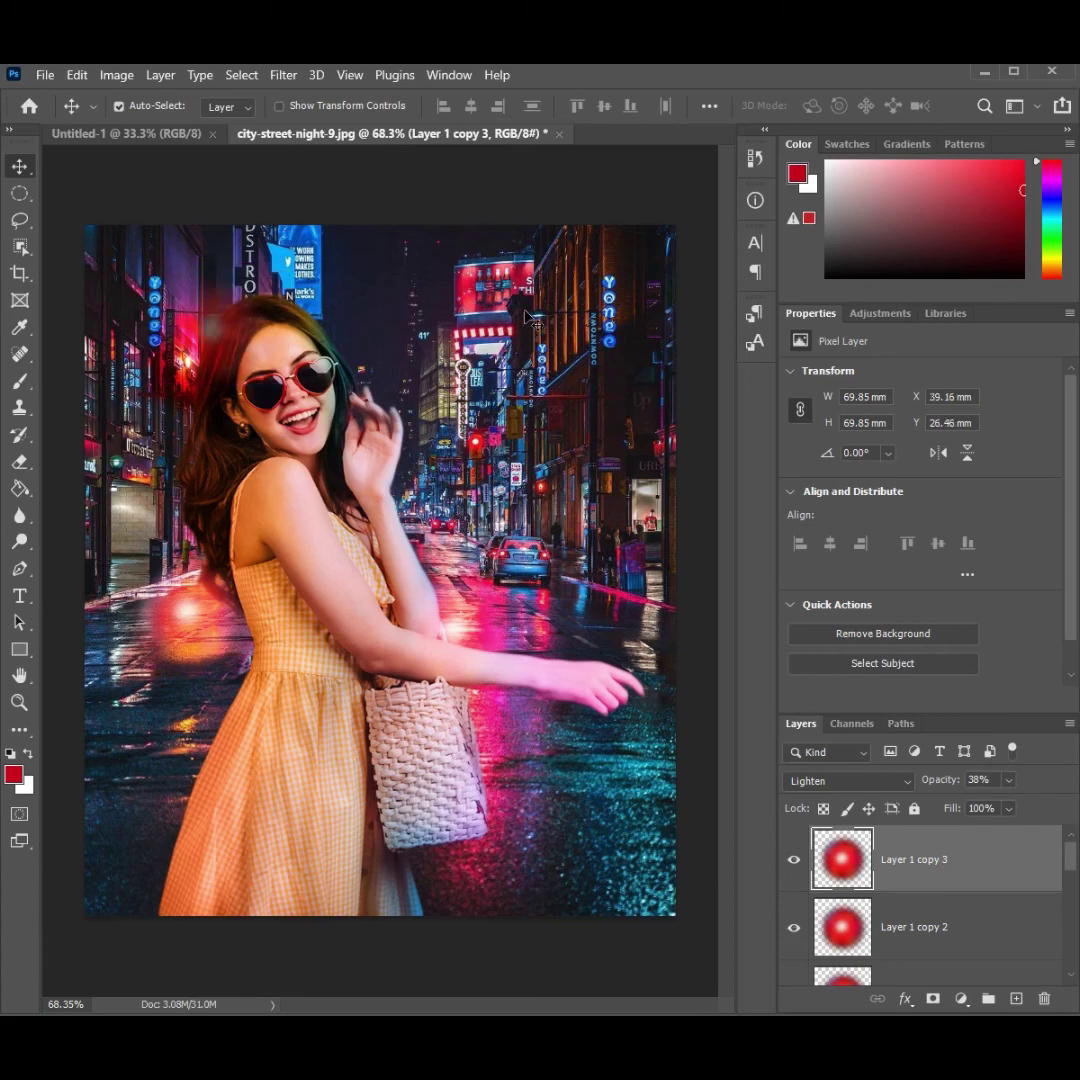
{"action": "scroll", "coordinate": [425, 652], "scroll_direction": "up", "scroll_amount": 1}
{"action": "scroll", "coordinate": [463, 647], "scroll_direction": "up", "scroll_amount": 2}
Step: Select the Background street layer and duplicate it as Background copy
{"action": "scroll", "coordinate": [463, 647], "scroll_direction": "down", "scroll_amount": 3}
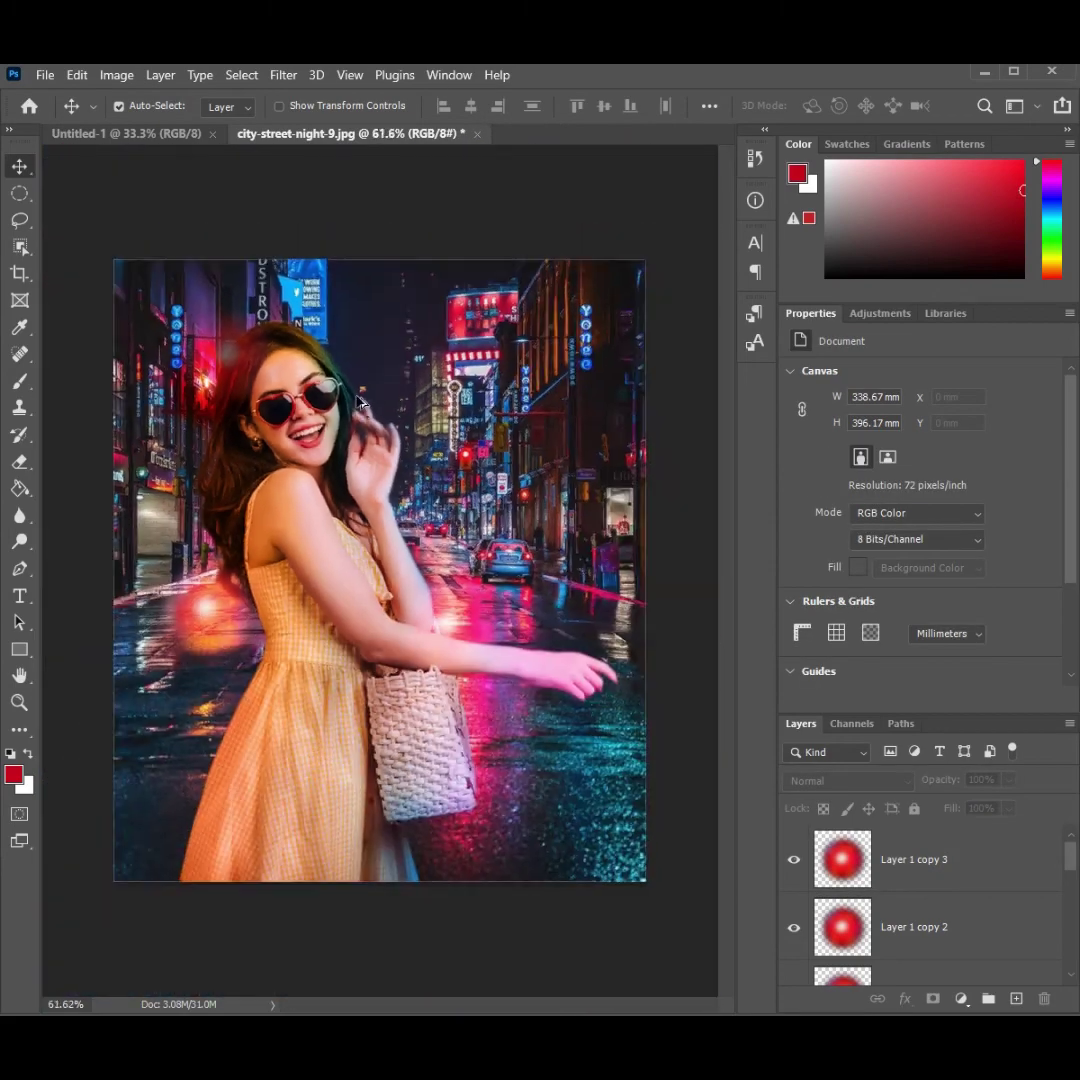
{"action": "scroll", "coordinate": [463, 647], "scroll_direction": "down", "scroll_amount": 1}
{"action": "scroll", "coordinate": [1000, 900], "scroll_direction": "down", "scroll_amount": 3}
{"action": "left_click", "coordinate": [1000, 923]}
{"action": "scroll", "coordinate": [1020, 915], "scroll_direction": "up", "scroll_amount": 3}
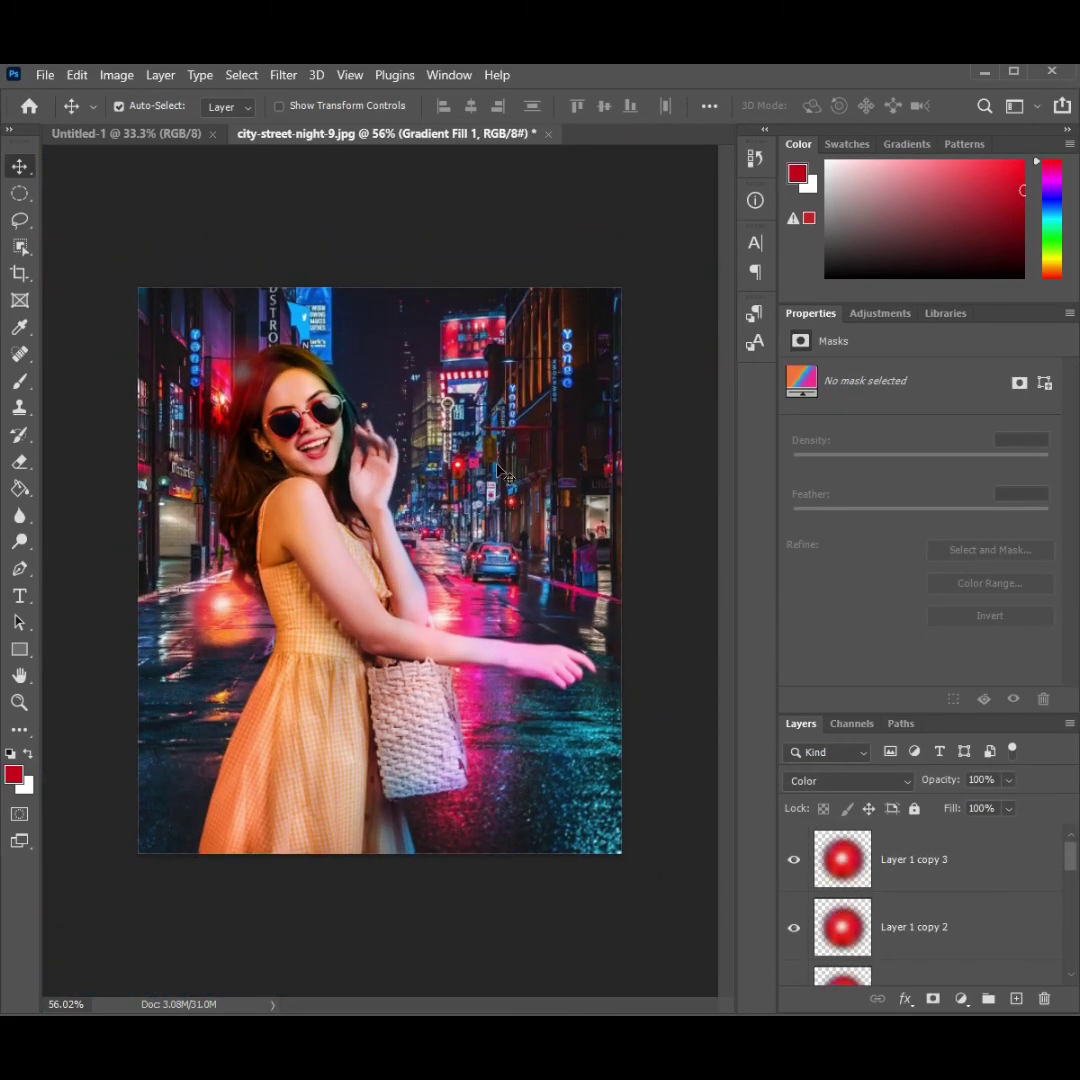
{"action": "scroll", "coordinate": [960, 860], "scroll_direction": "down", "scroll_amount": 2}
{"action": "scroll", "coordinate": [960, 890], "scroll_direction": "down", "scroll_amount": 5}
{"action": "left_click", "coordinate": [866, 970]}
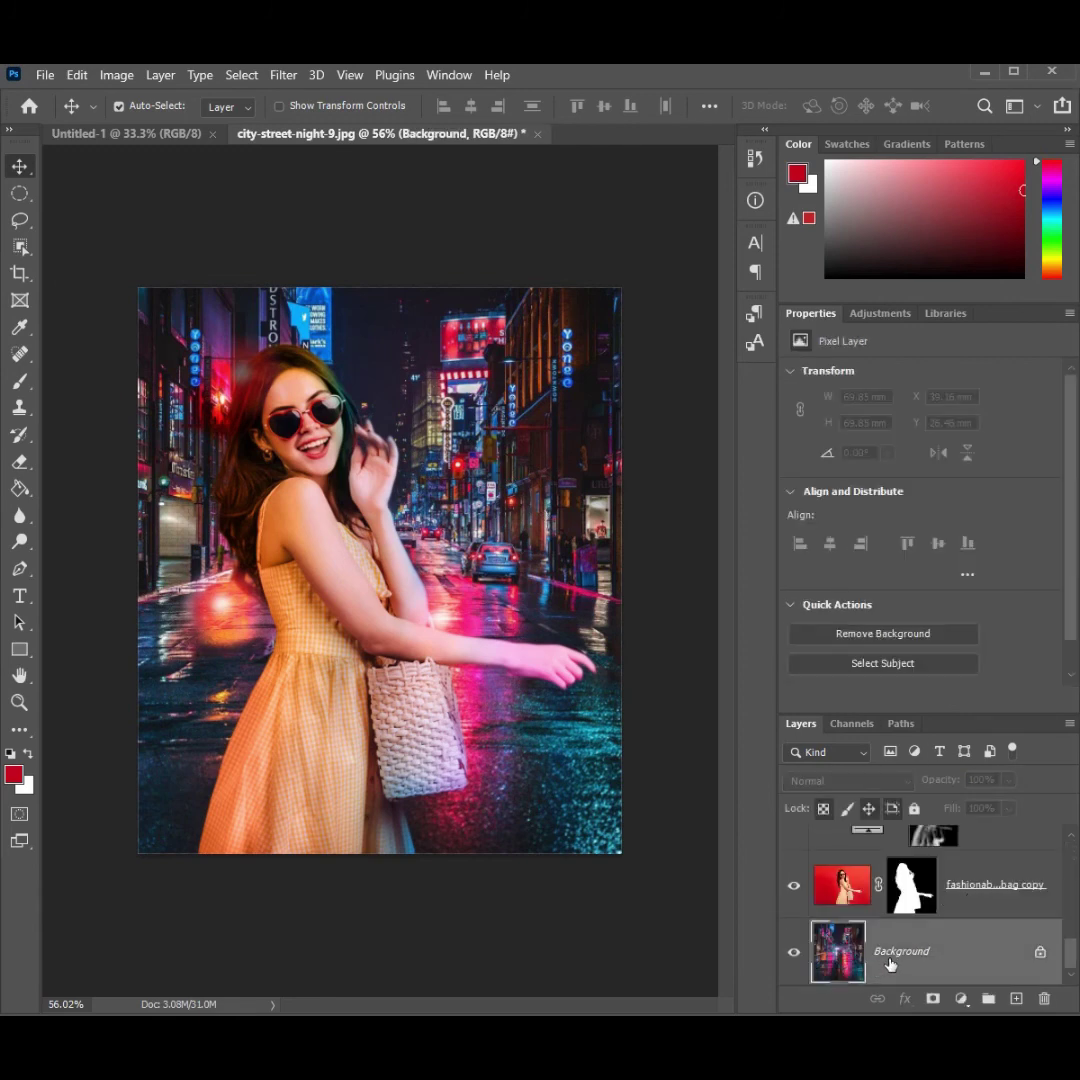
{"action": "right_click", "coordinate": [890, 963]}
{"action": "left_click", "coordinate": [965, 746]}
{"action": "left_click", "coordinate": [792, 317]}
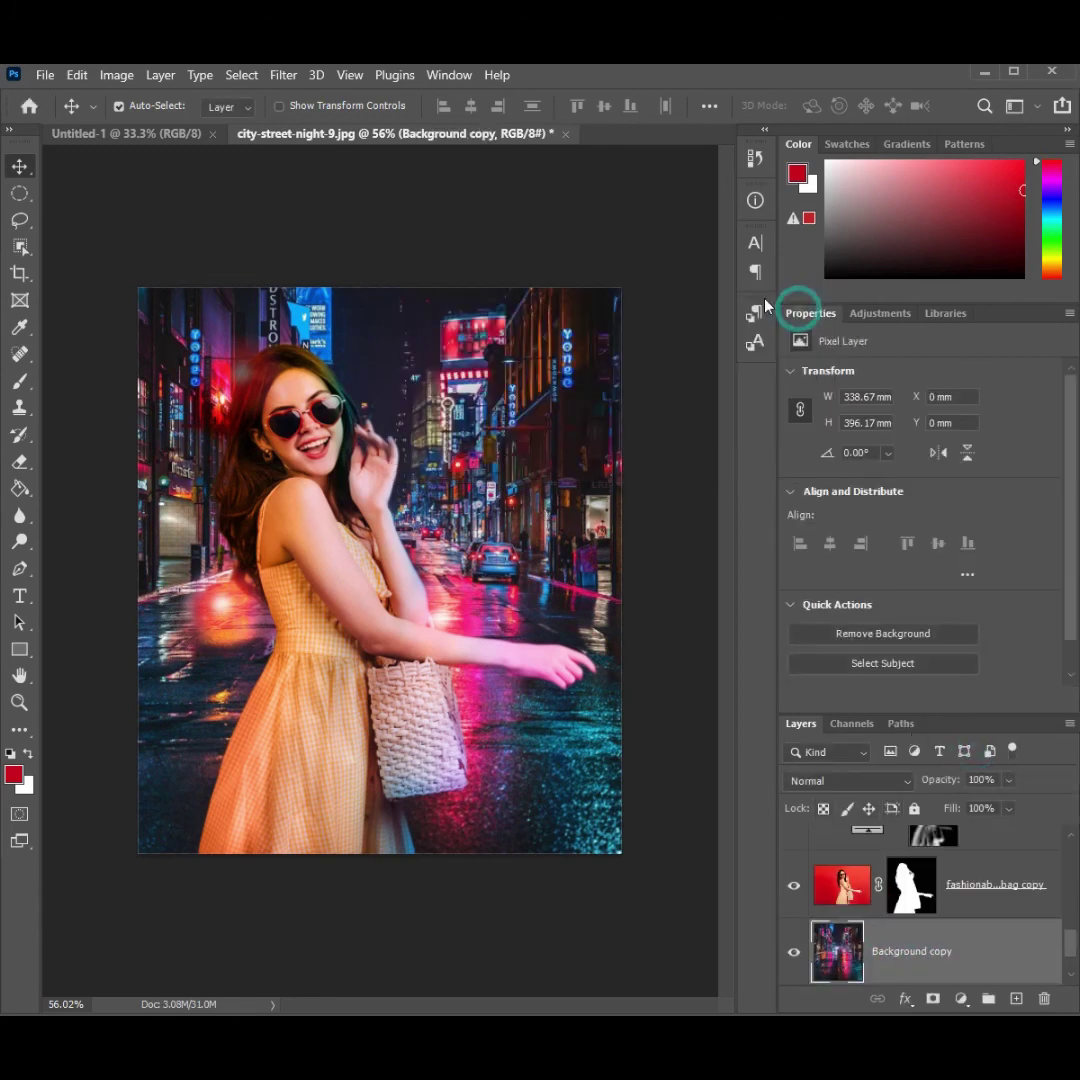
Step: Apply a 6.6-pixel Gaussian blur to the Background copy
{"action": "left_click", "coordinate": [283, 75]}
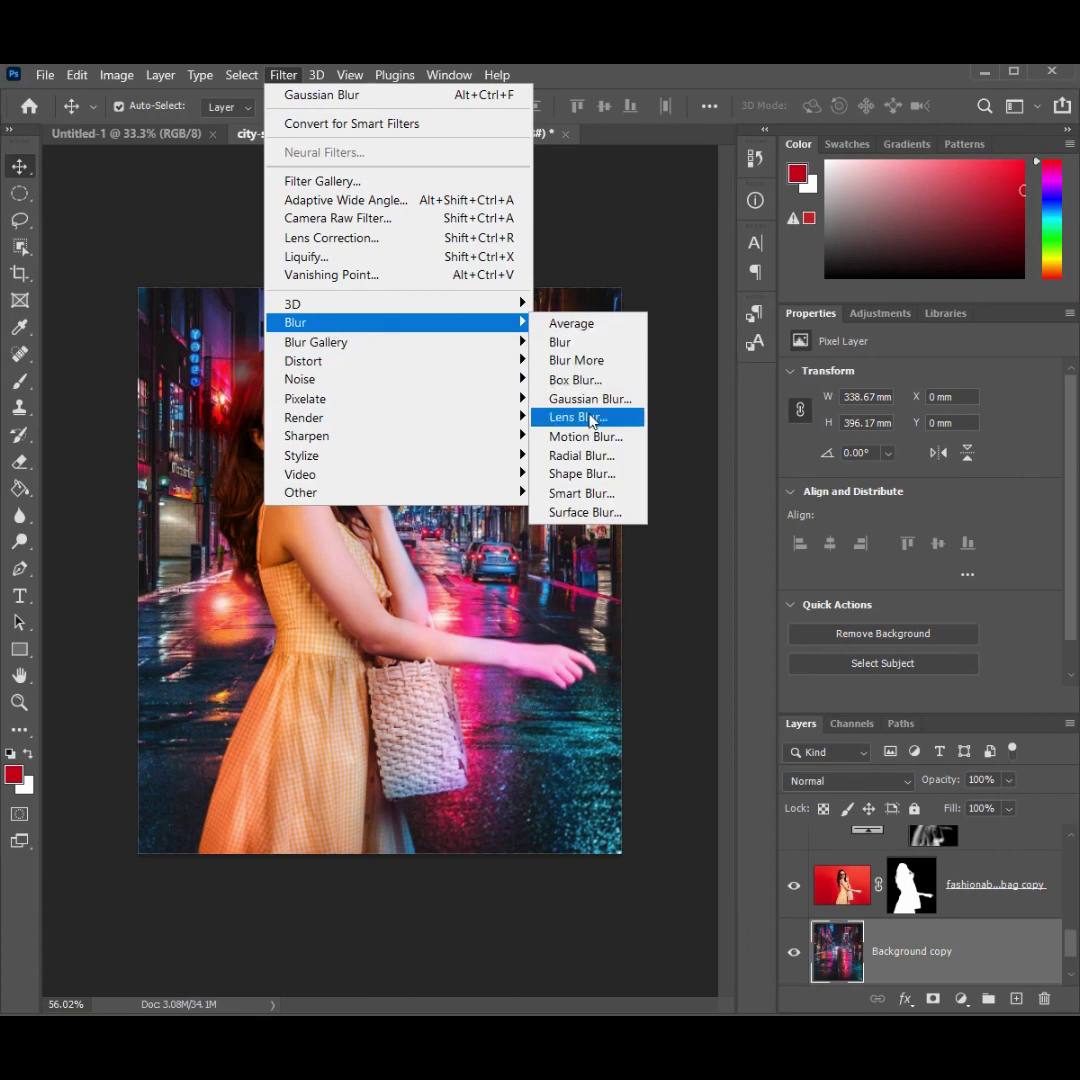
{"action": "left_click", "coordinate": [578, 398]}
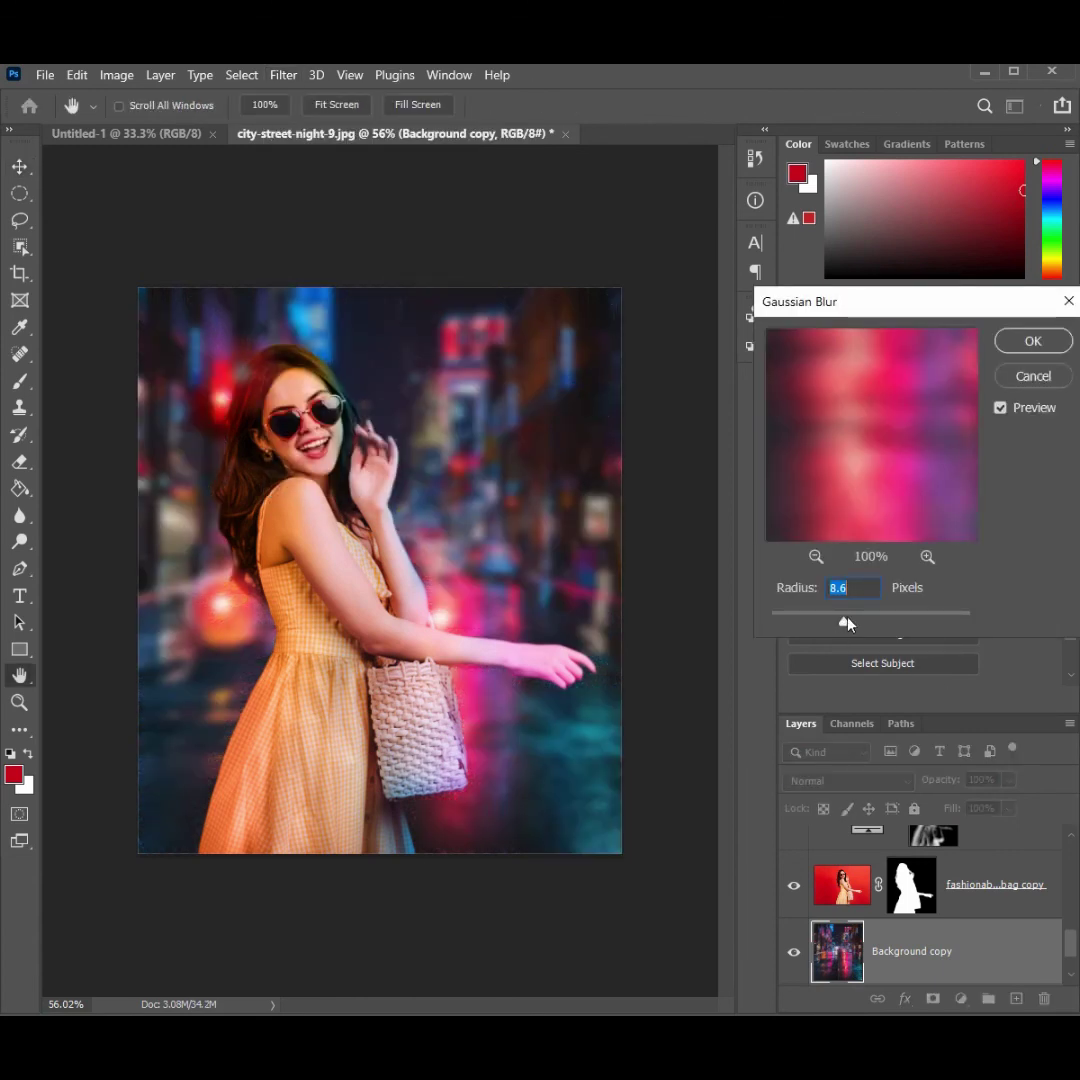
{"action": "left_click_drag", "start_coordinate": [844, 623], "coordinate": [834, 625]}
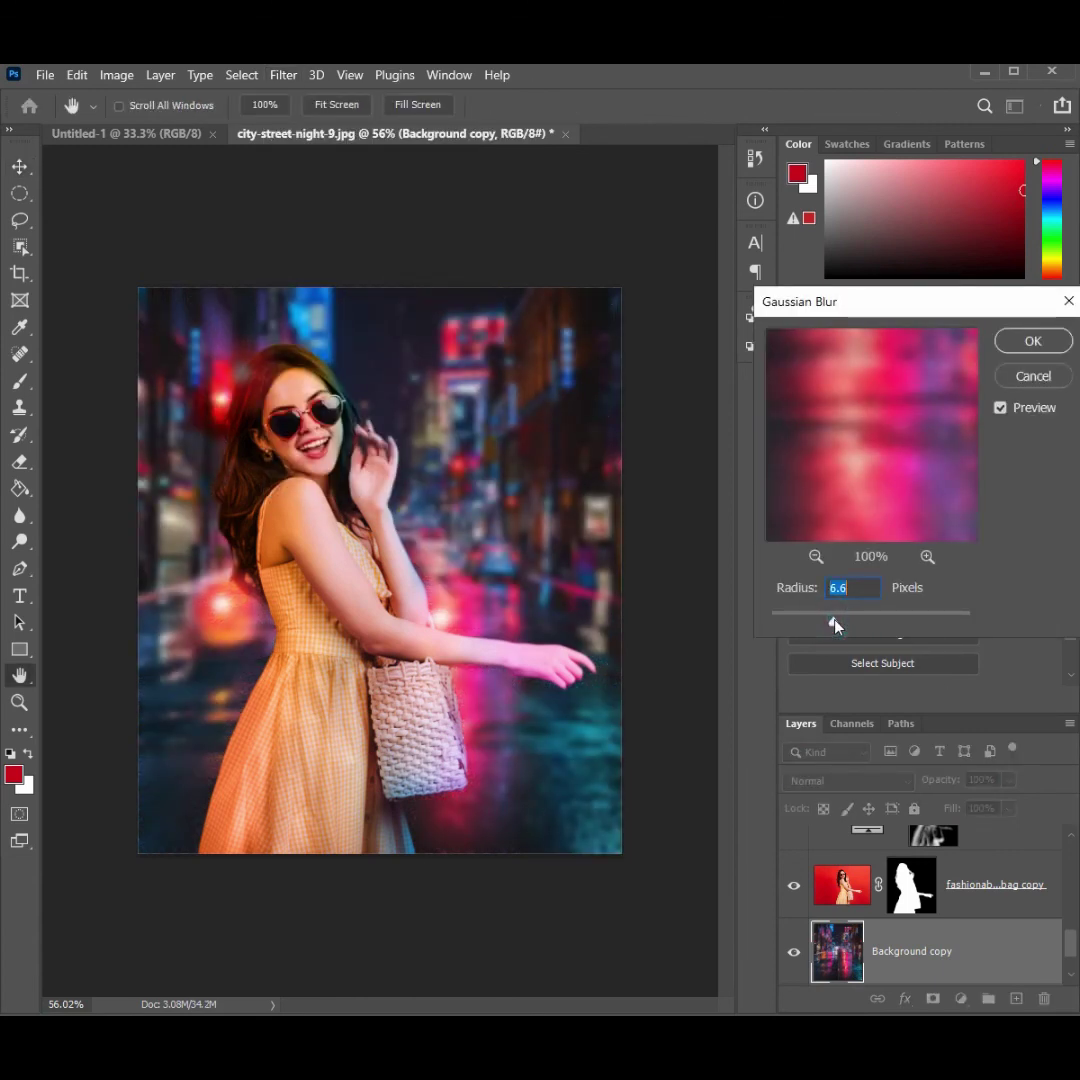
{"action": "left_click", "coordinate": [1045, 342]}
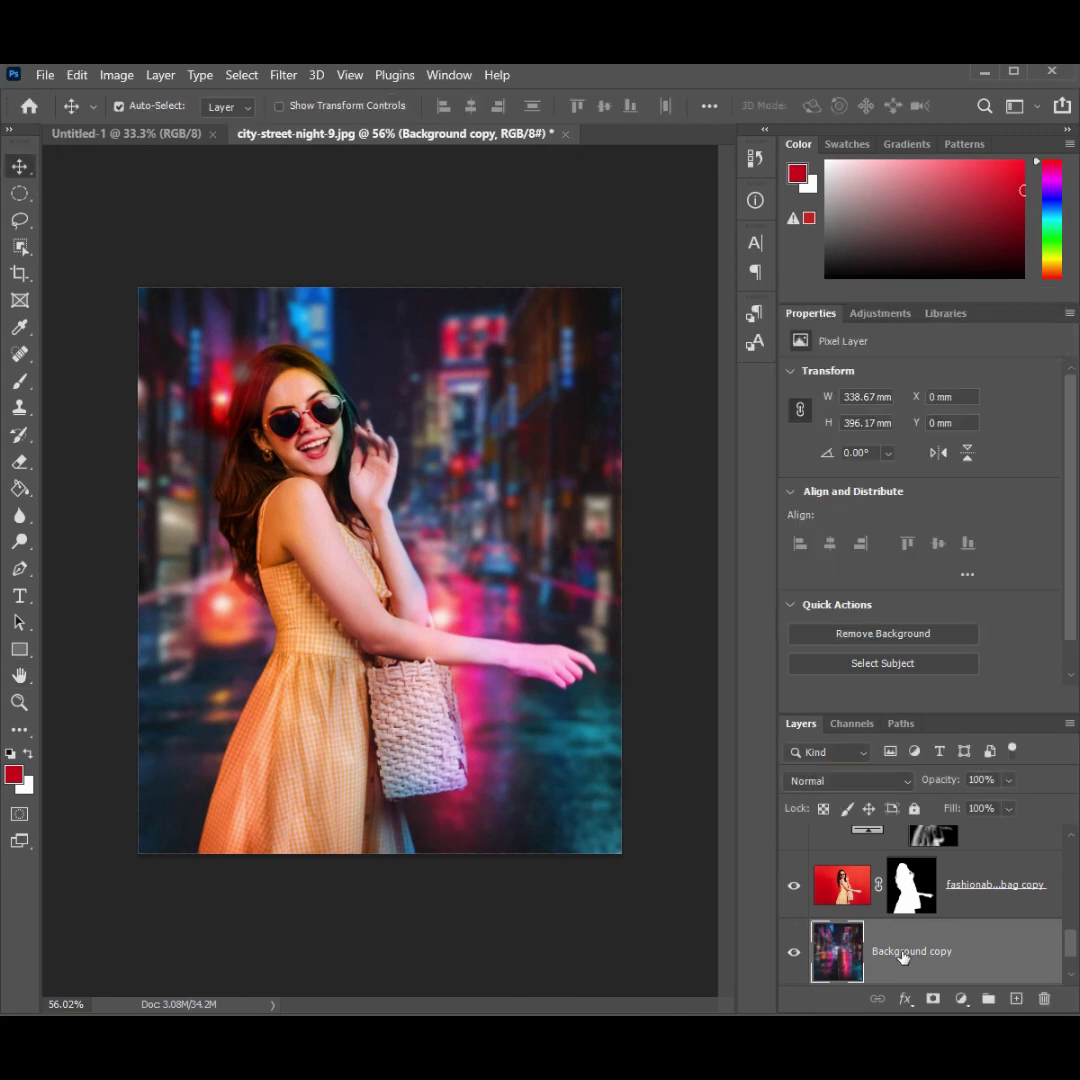
Step: Add a layer mask and paint the bottom with a 1457 px soft black brush to restore sharpness
{"action": "left_click", "coordinate": [933, 999]}
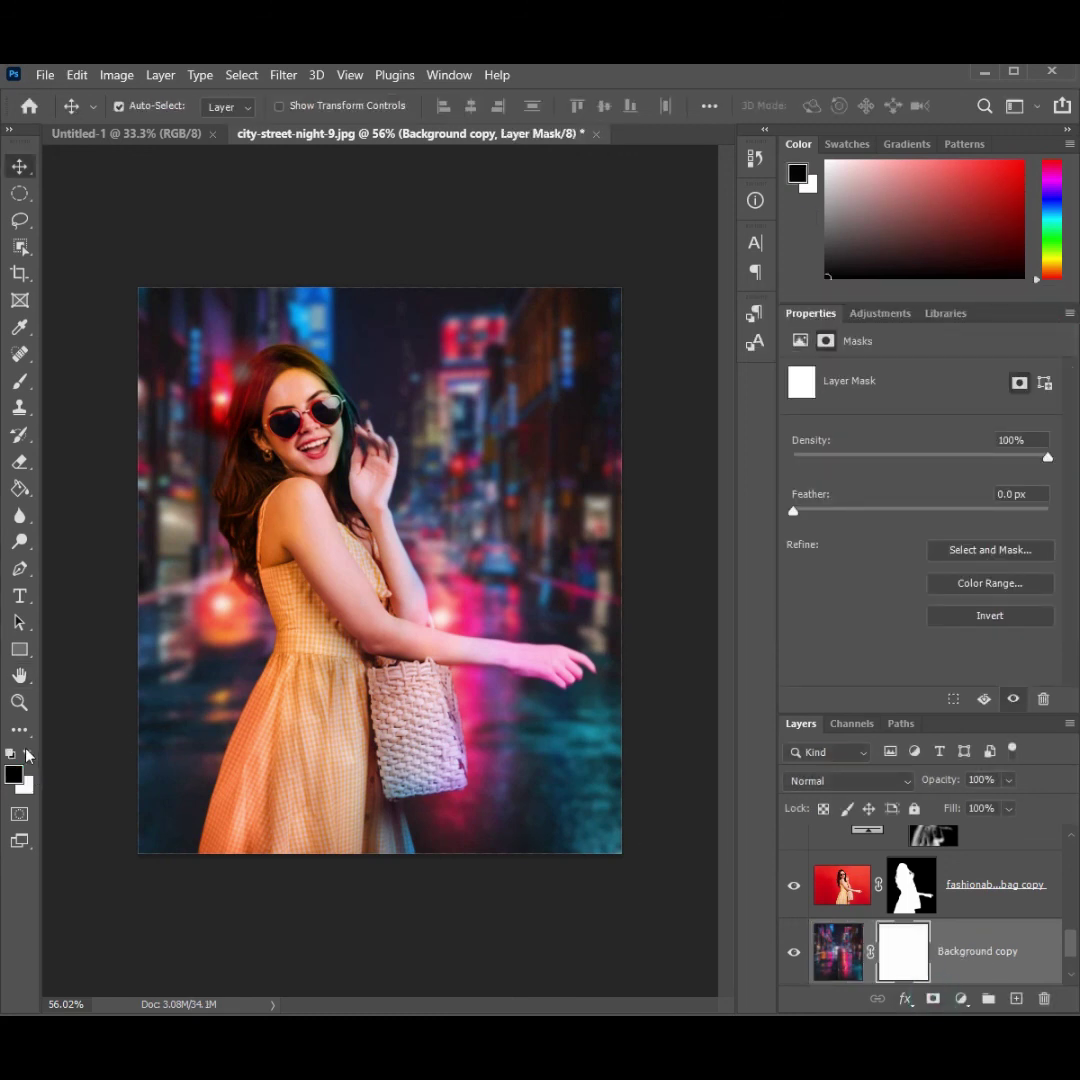
{"action": "left_click", "coordinate": [22, 380]}
{"action": "right_click", "coordinate": [286, 310]}
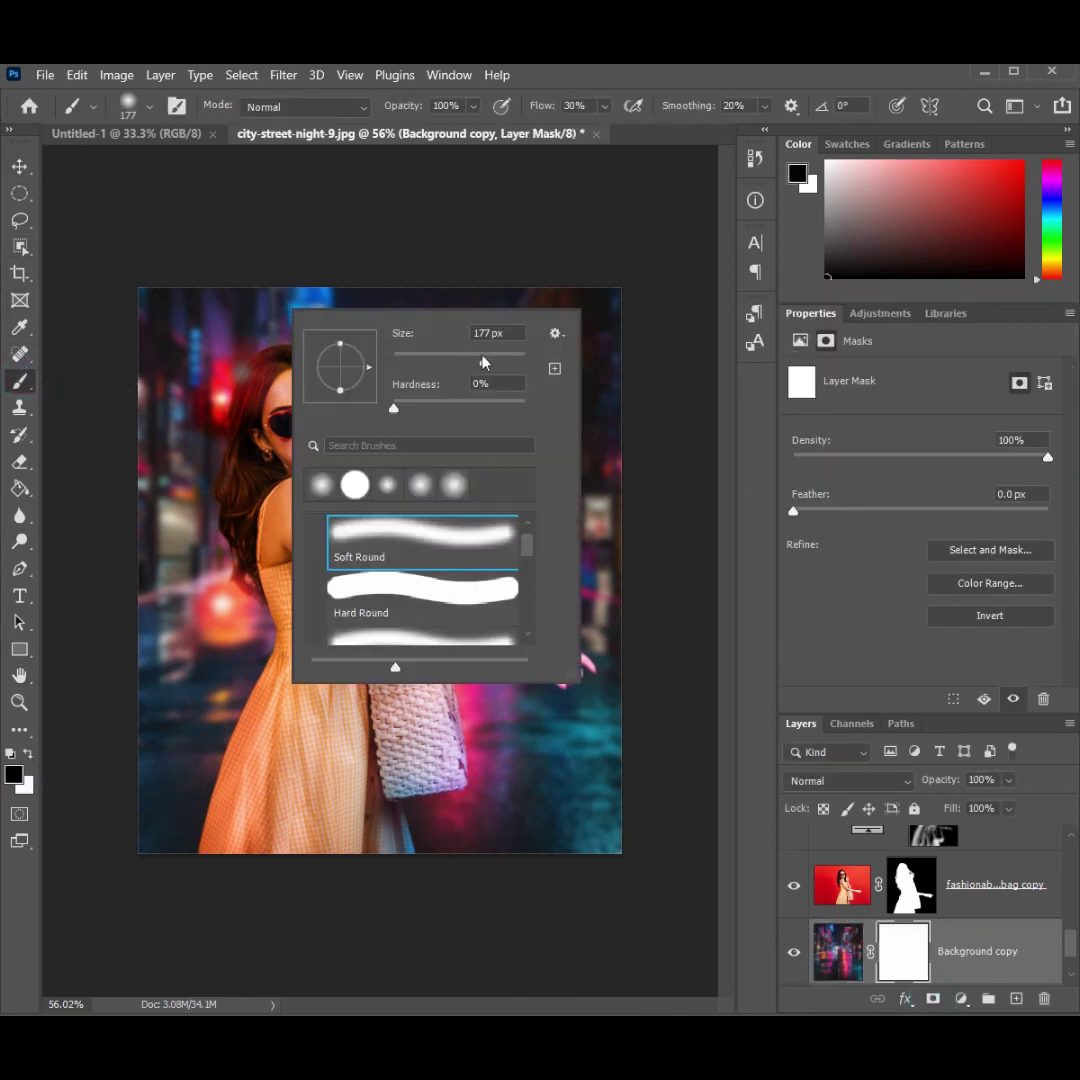
{"action": "left_click_drag", "start_coordinate": [483, 358], "coordinate": [514, 360]}
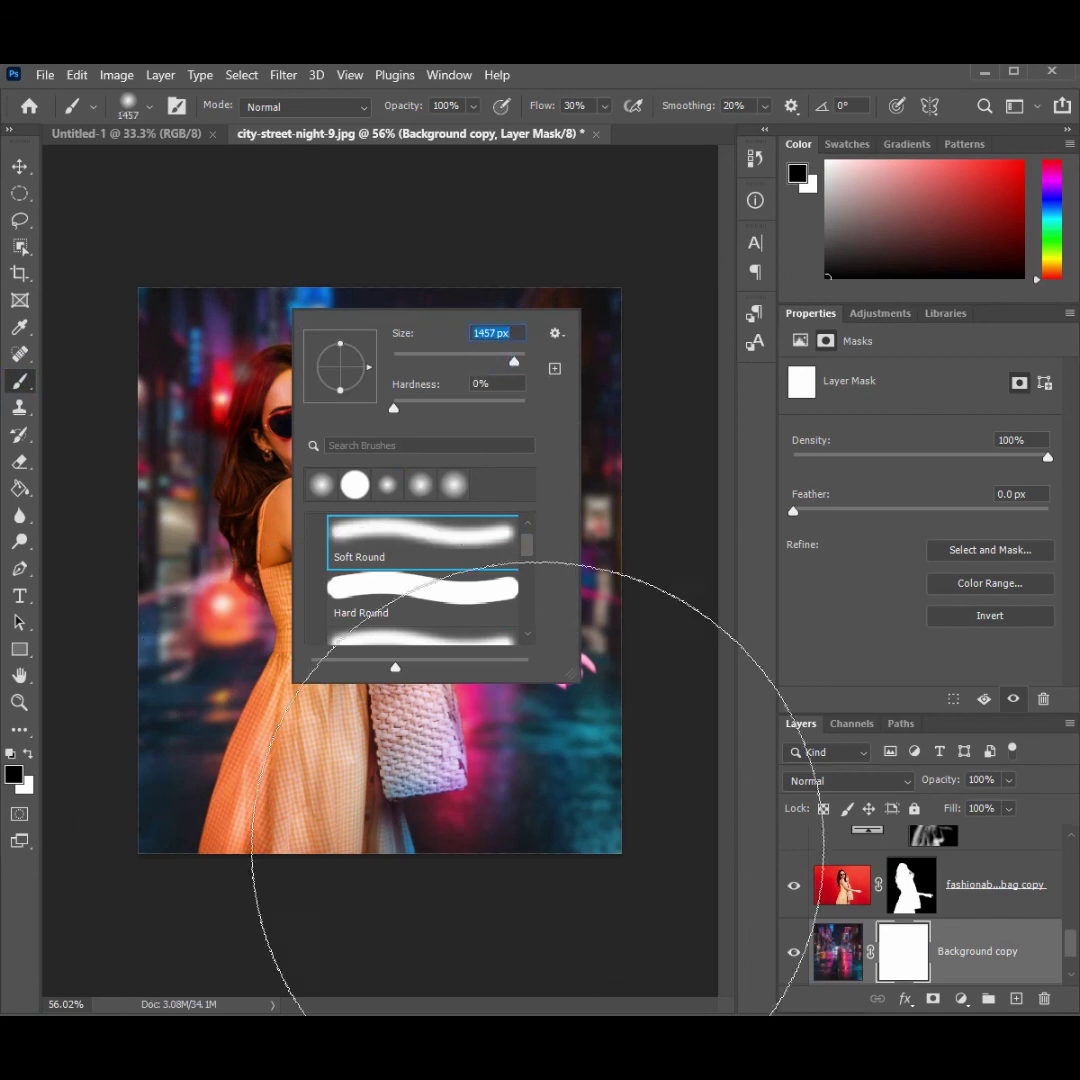
{"action": "left_click_drag", "start_coordinate": [550, 863], "coordinate": [166, 888]}
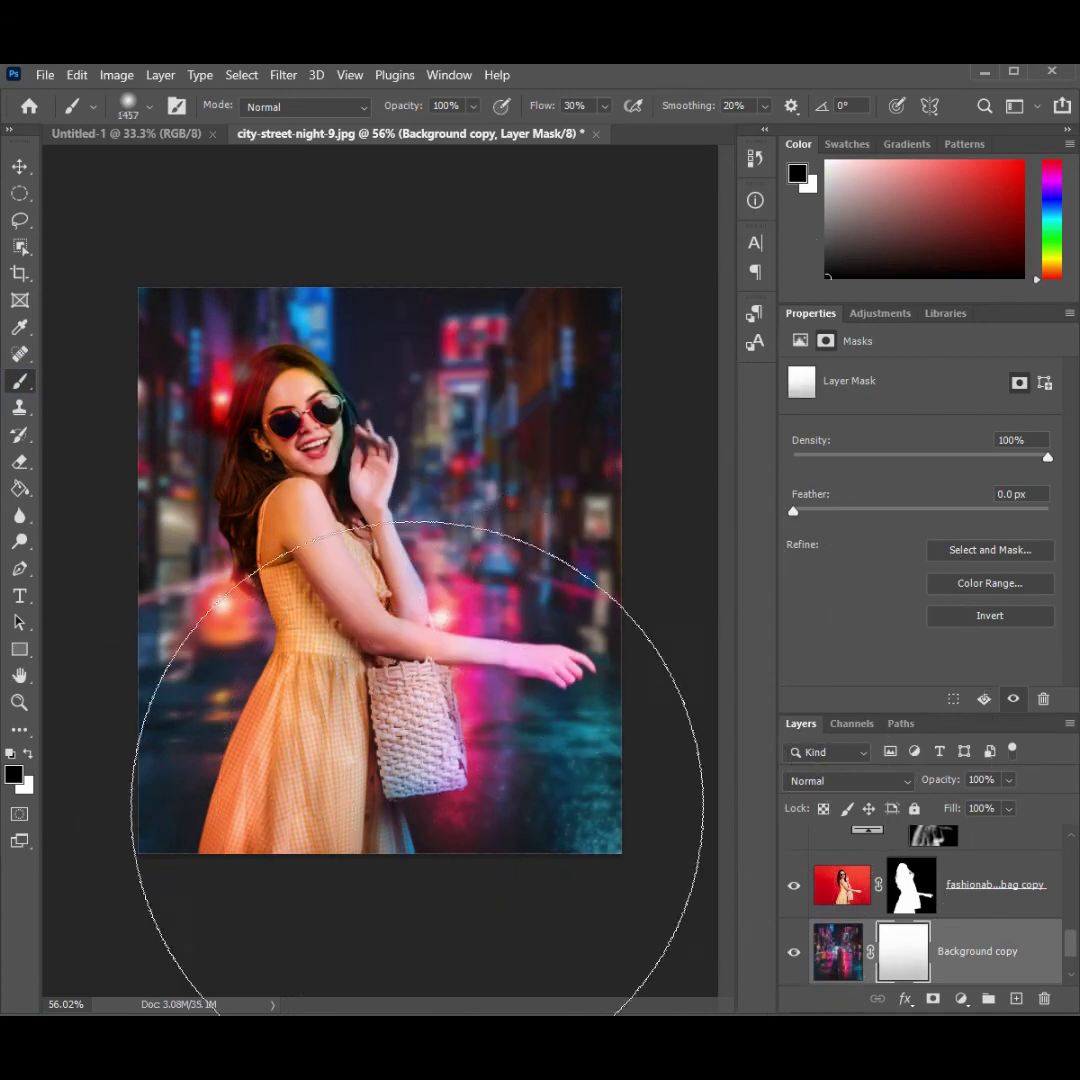
{"action": "left_click", "coordinate": [415, 812]}
{"action": "key", "text": "v"}
{"action": "scroll", "coordinate": [500, 330], "scroll_direction": "down", "scroll_amount": 3}
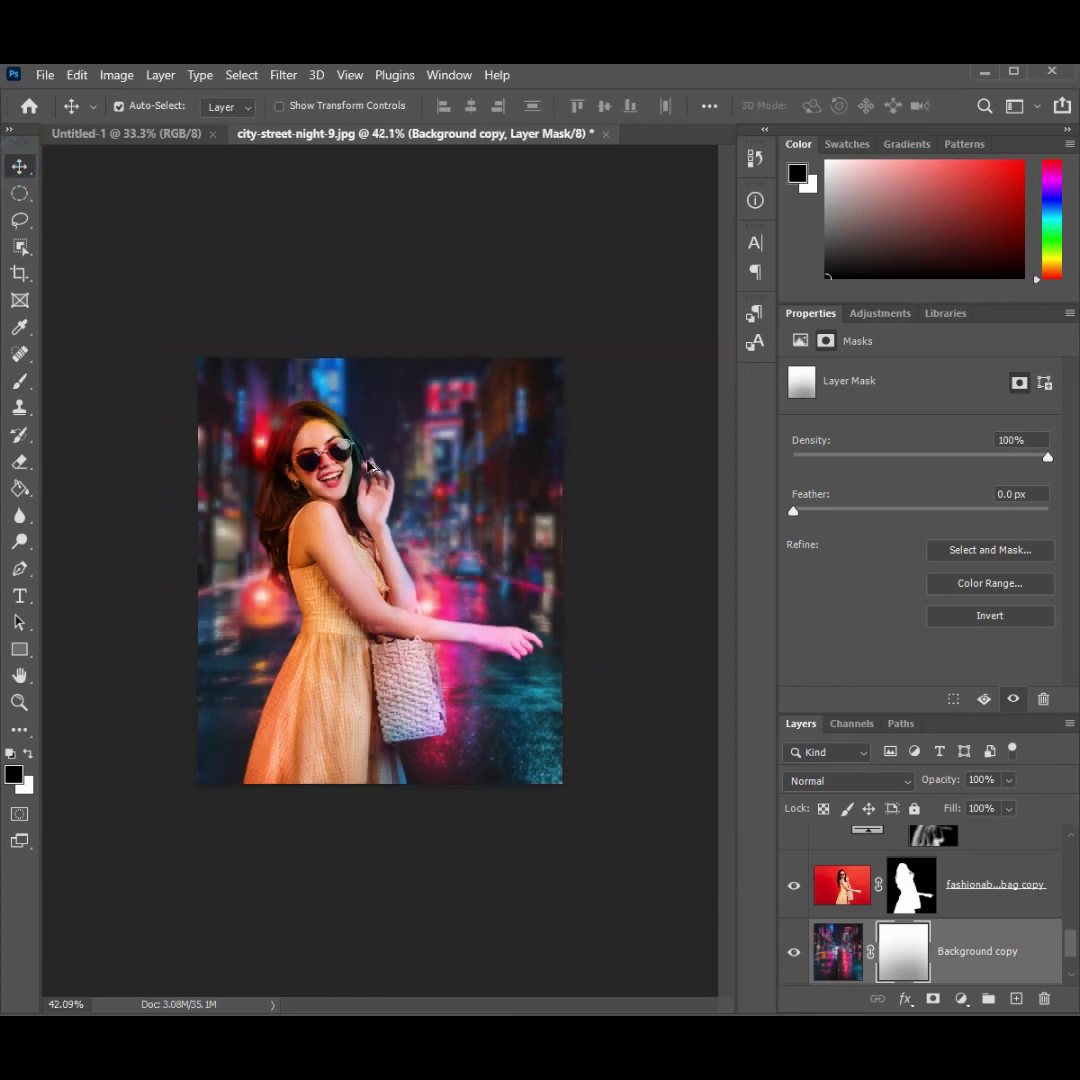